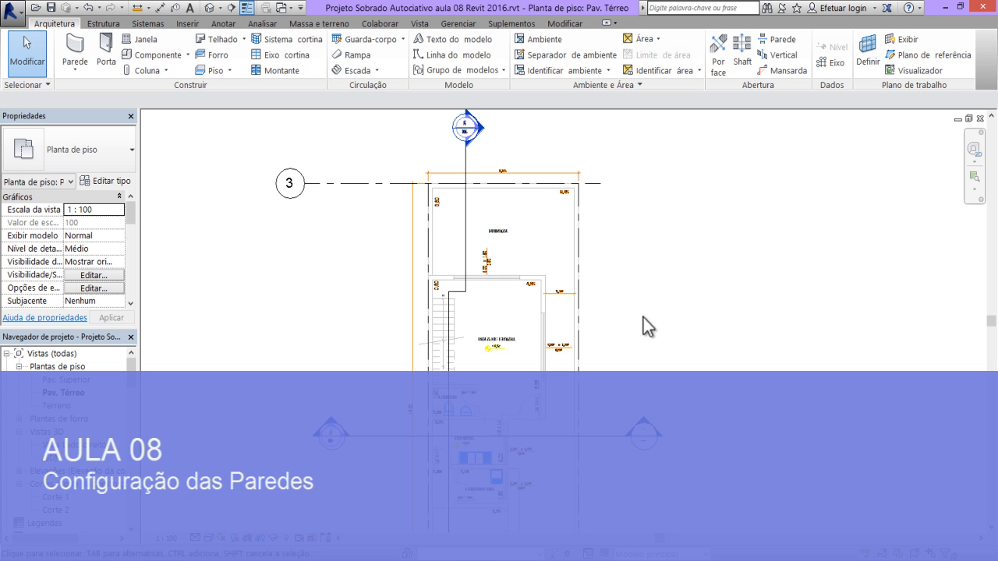
Examine the walls around the living room and backyard in the ground-floor plan.
scroll(440, 312, "up", 2)
scroll(430, 249, "up", 3)
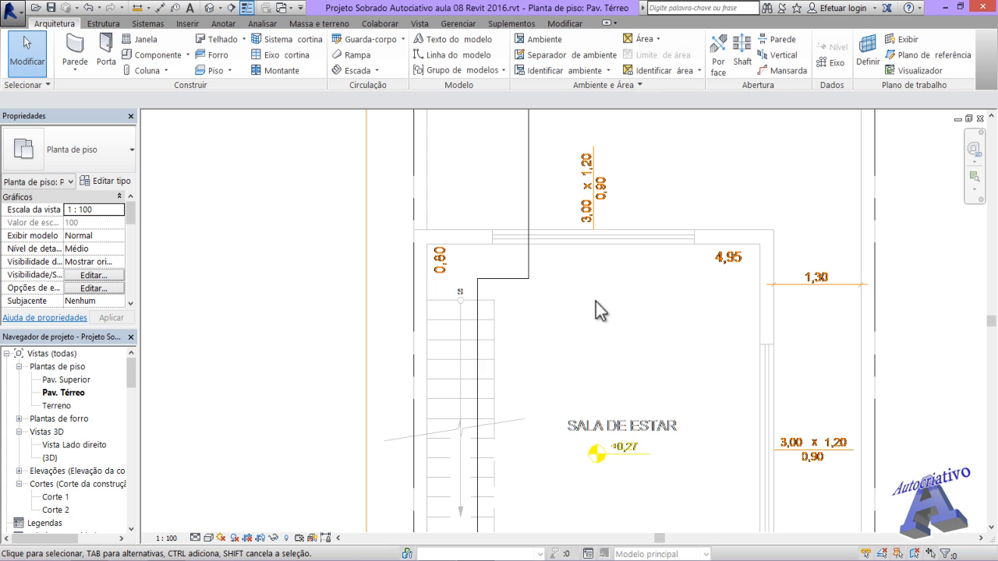
left_click(565, 24)
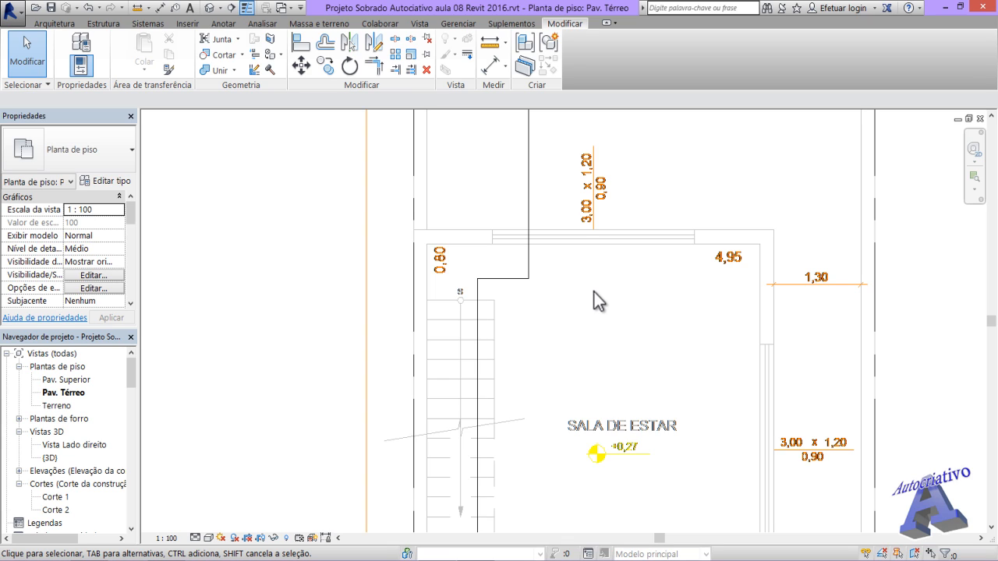
scroll(413, 261, "up", 4)
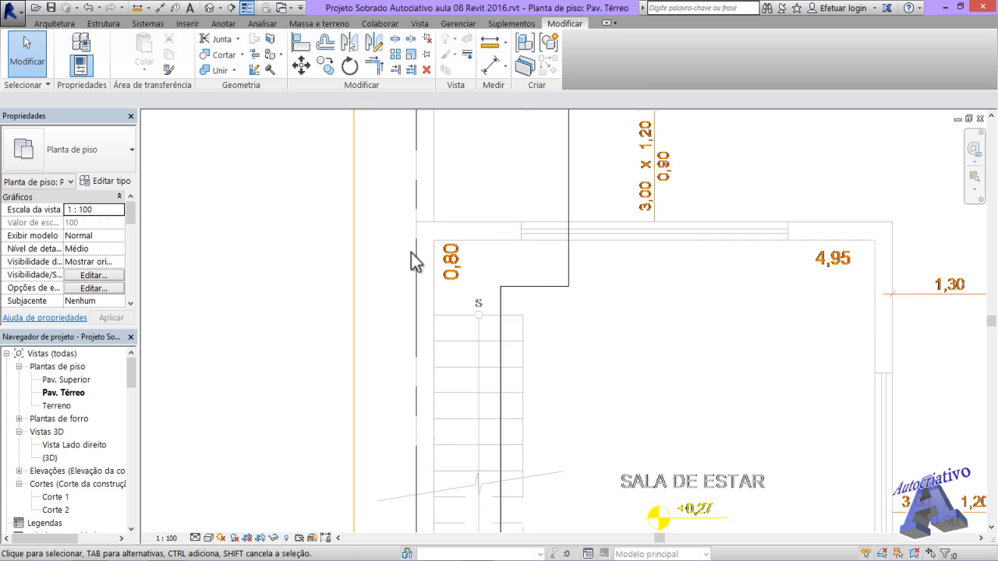
middle_click_drag(422, 326, 422, 335)
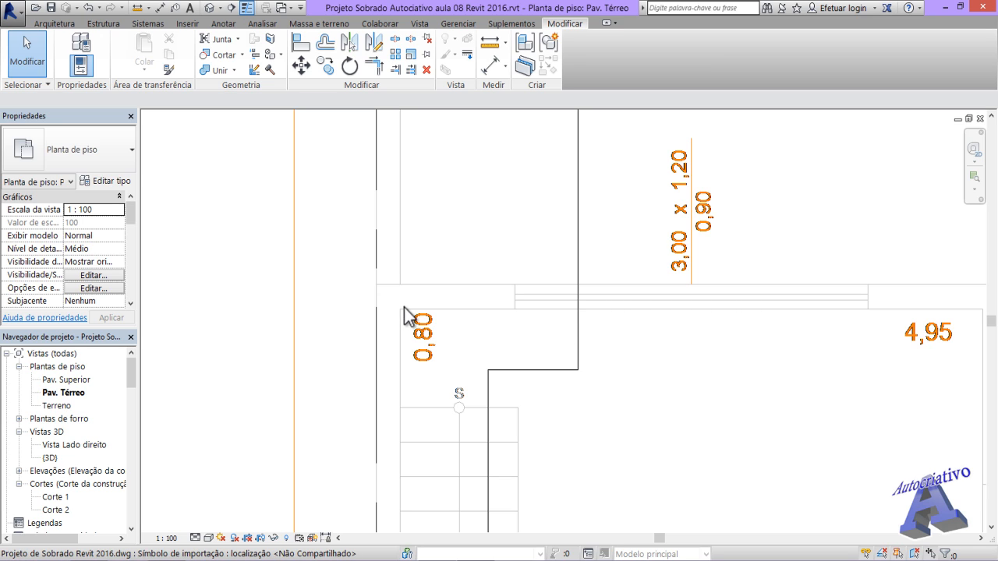
scroll(405, 315, "up", 1)
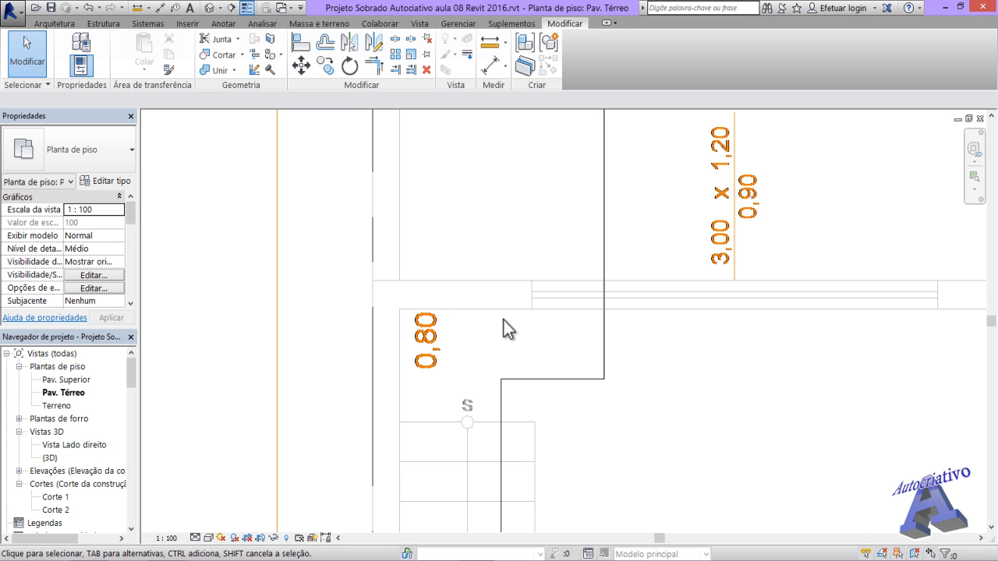
scroll(504, 321, "down", 5)
middle_click_drag(504, 321, 530, 350)
middle_click_drag(556, 367, 552, 368)
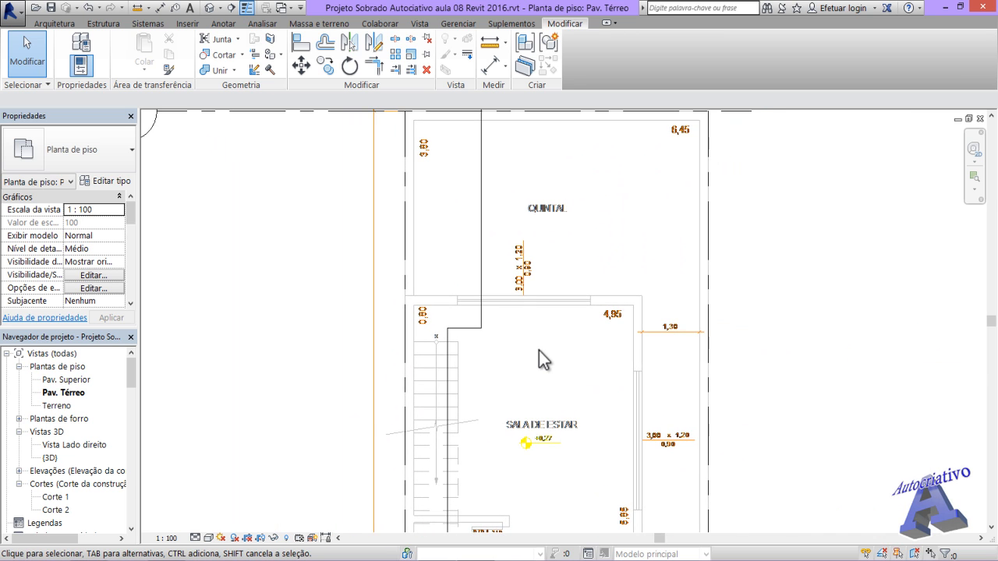
scroll(538, 350, "down", 3)
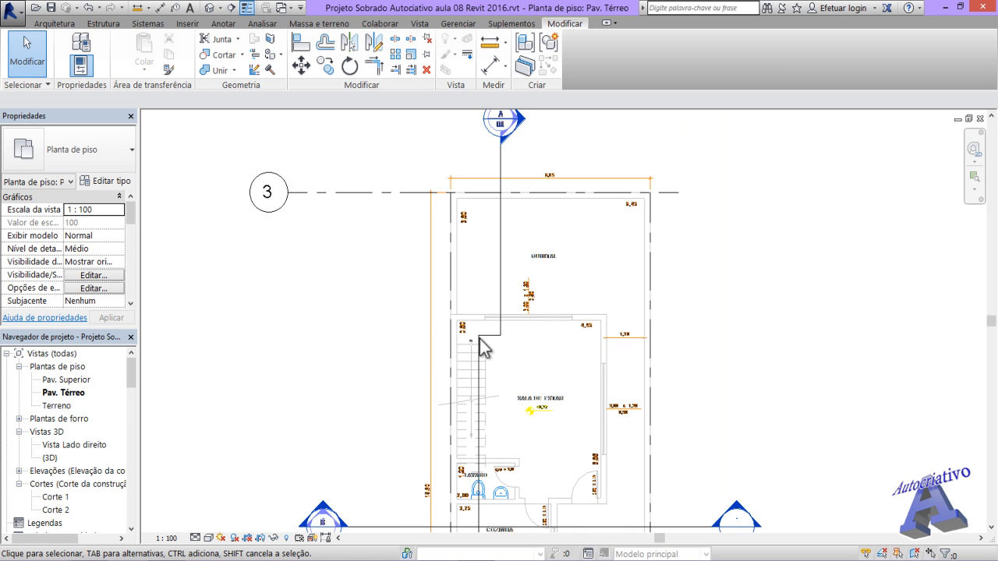
Start the Wall command with the basic wall type Genérico - 200 mm.
left_click(56, 23)
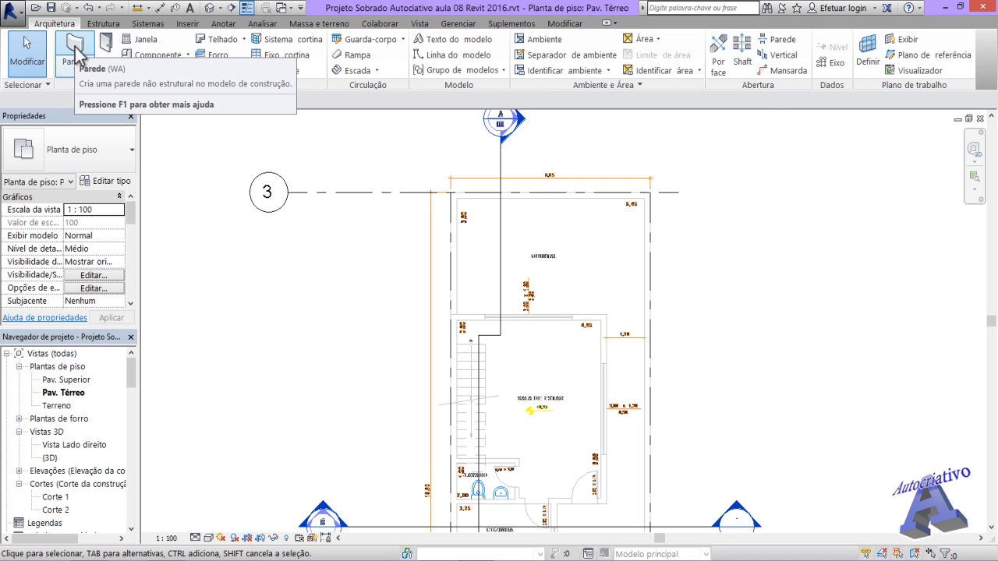
left_click(75, 47)
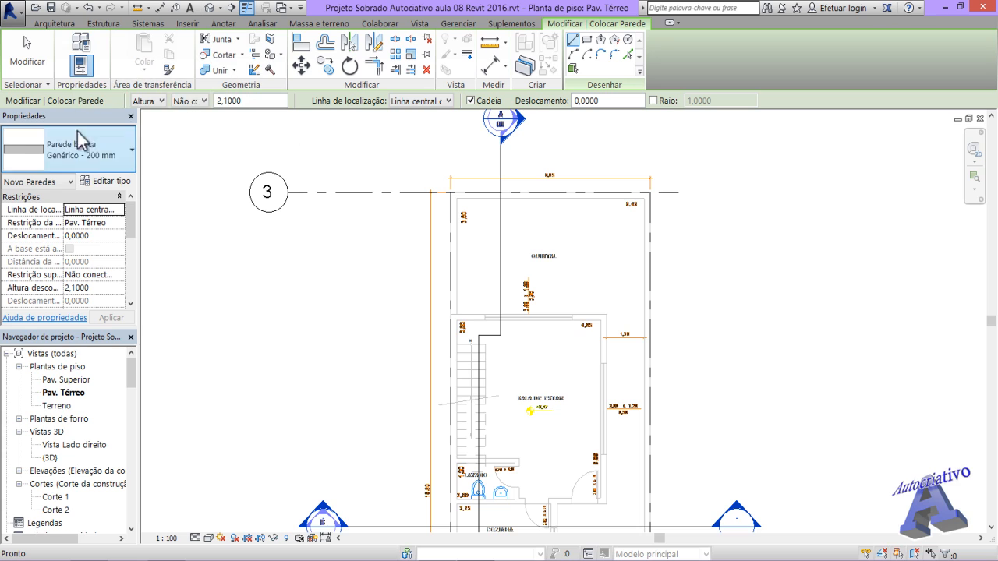
left_click(129, 151)
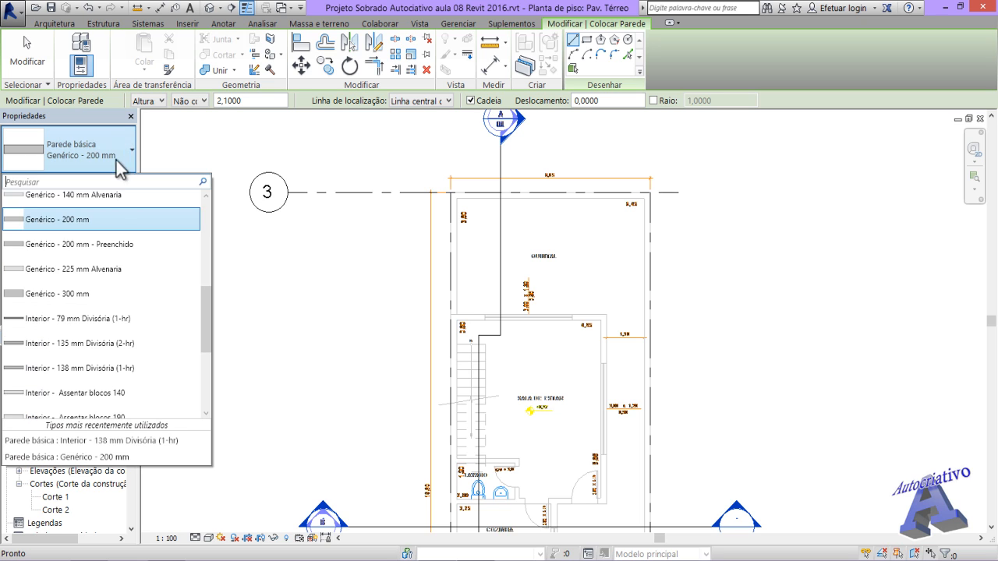
left_click(85, 221)
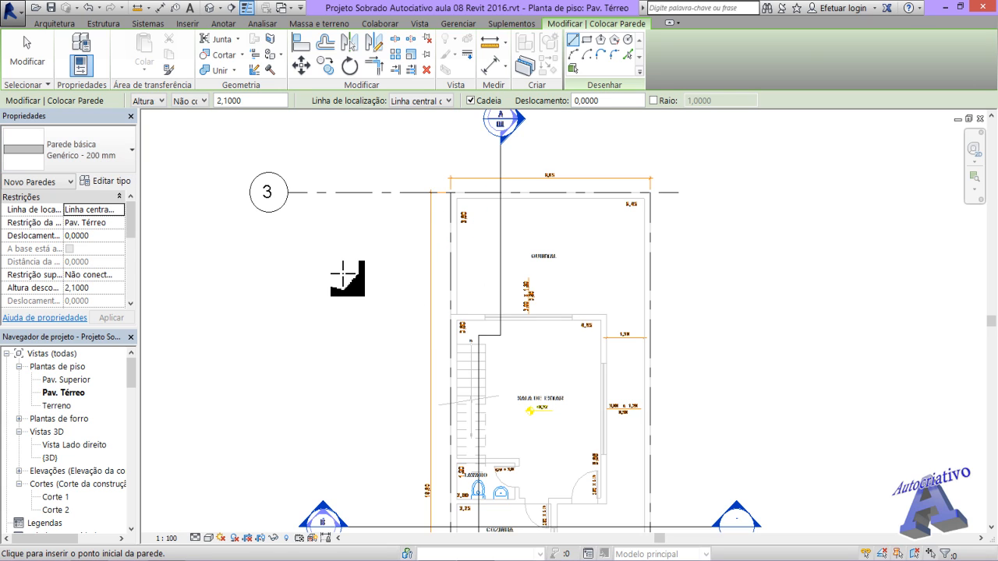
left_click(114, 183)
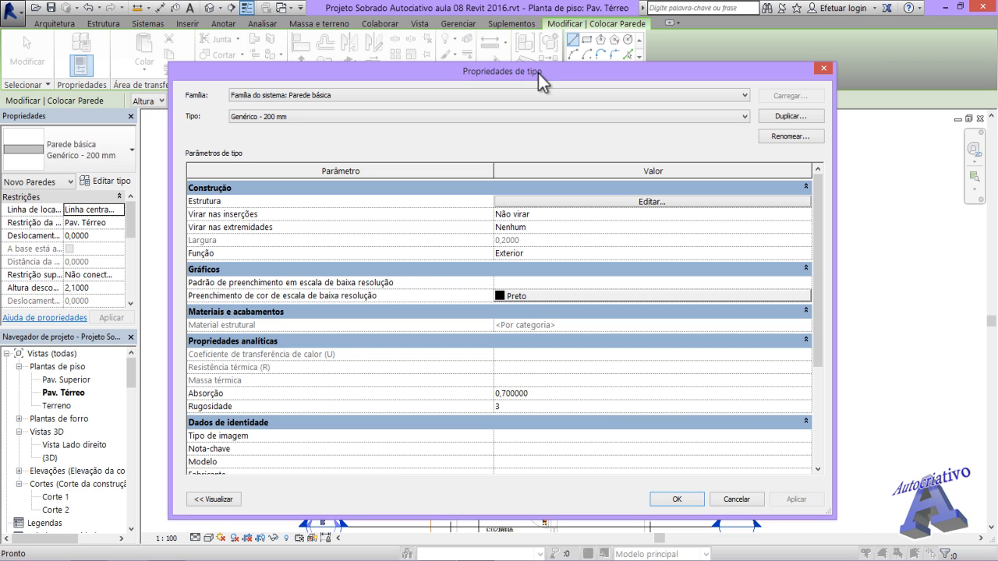
left_click(735, 501)
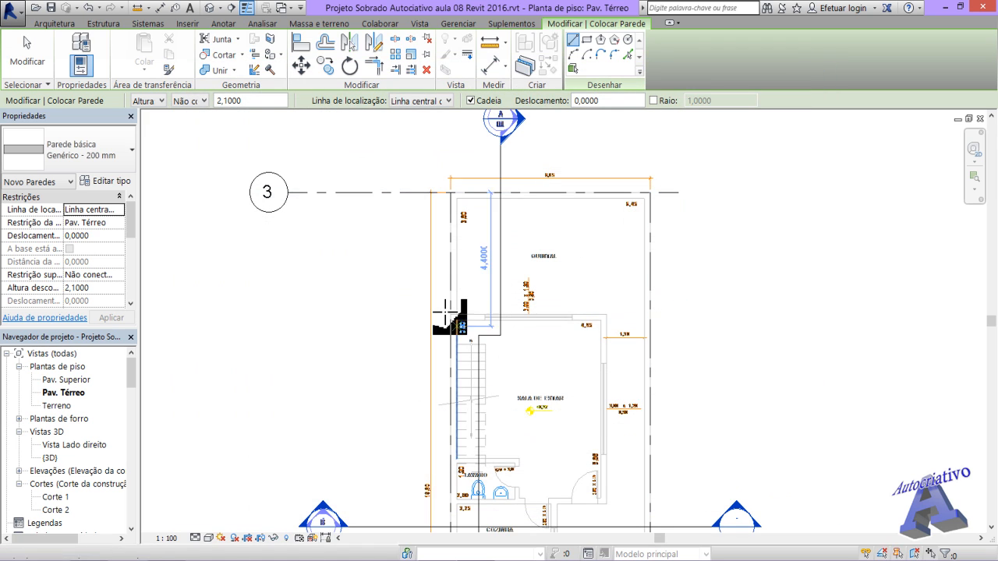
Open the type properties of the Genérico - 200 mm wall and show its preview in a narrower dialog.
left_click(82, 43)
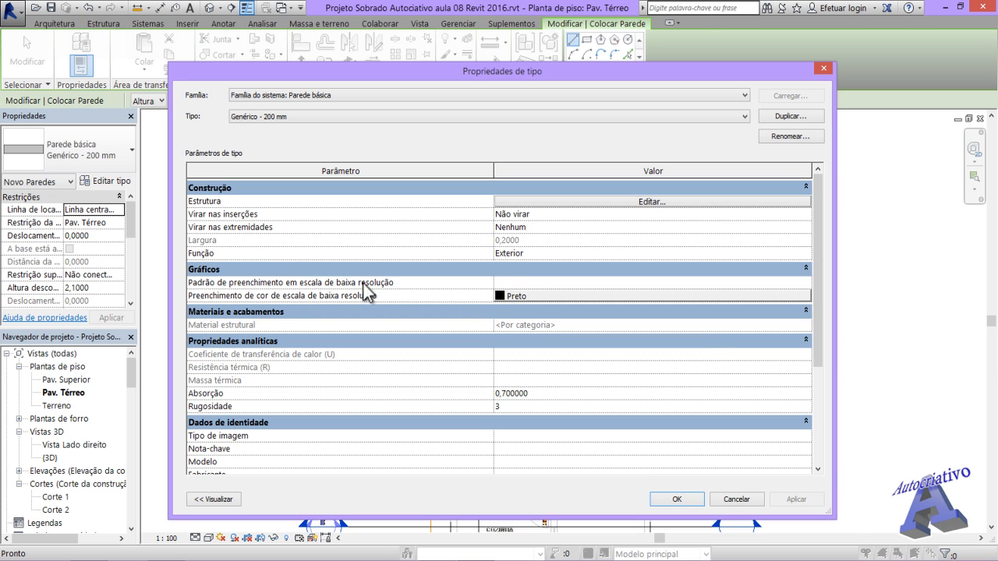
left_click_drag(170, 296, 452, 300)
left_click_drag(680, 75, 538, 56)
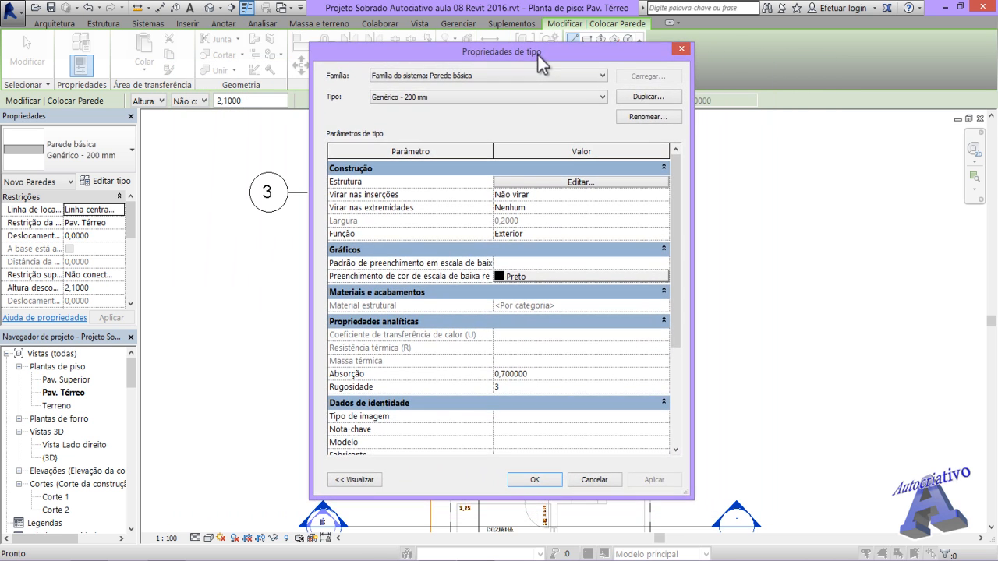
left_click(356, 481)
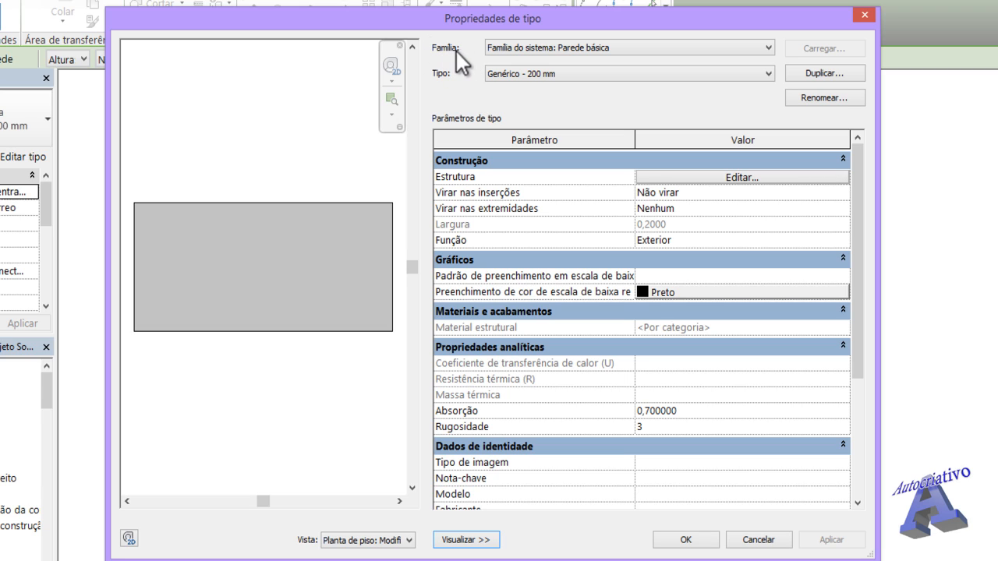
Reselect the Parede básica system family and its Genérico - 200 mm type.
left_click(680, 50)
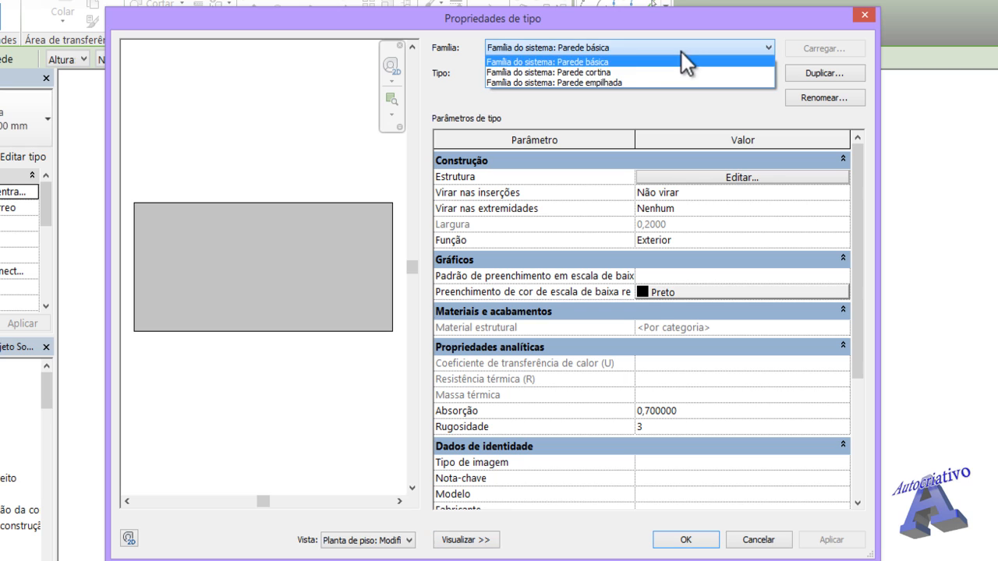
left_click(596, 62)
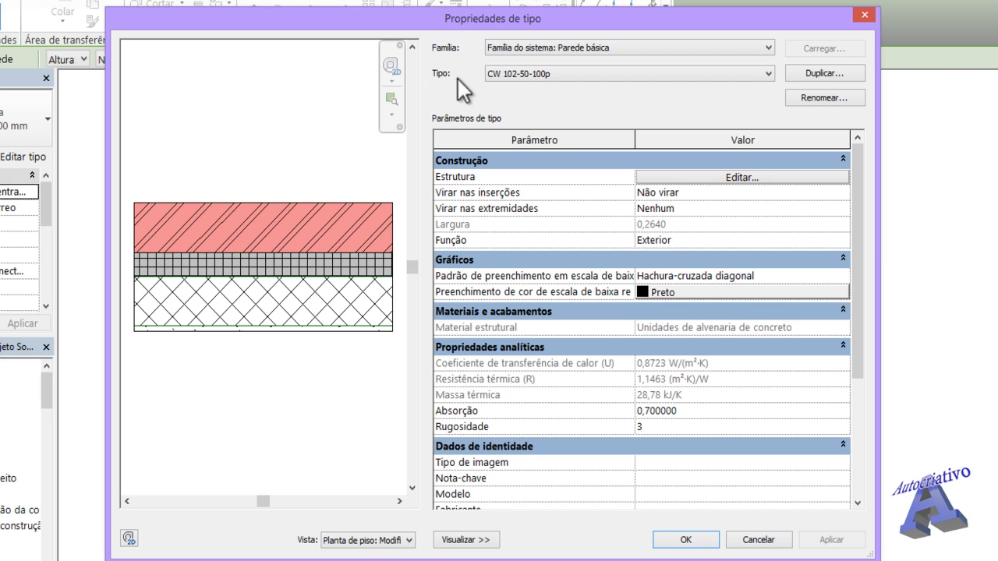
left_click(705, 76)
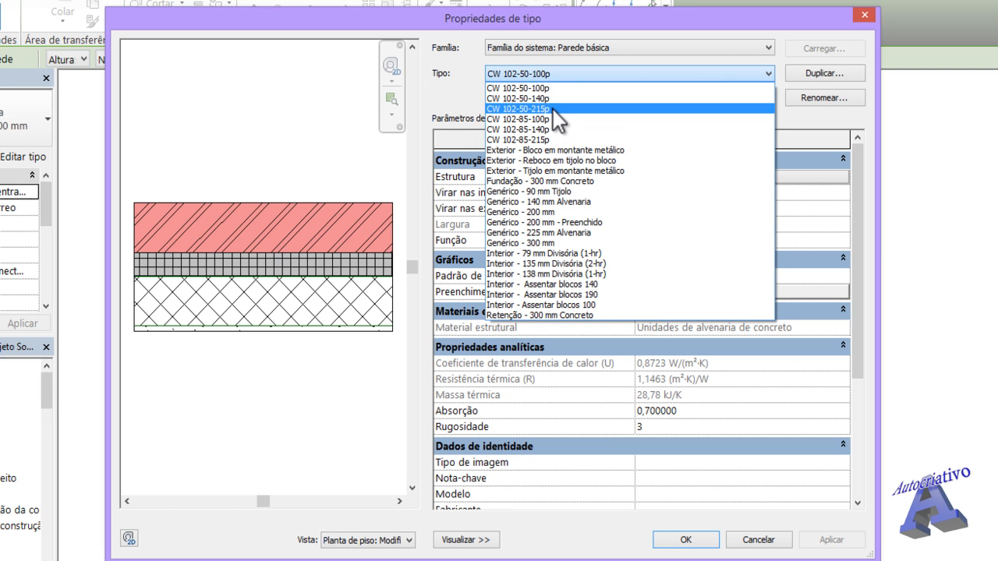
left_click(542, 212)
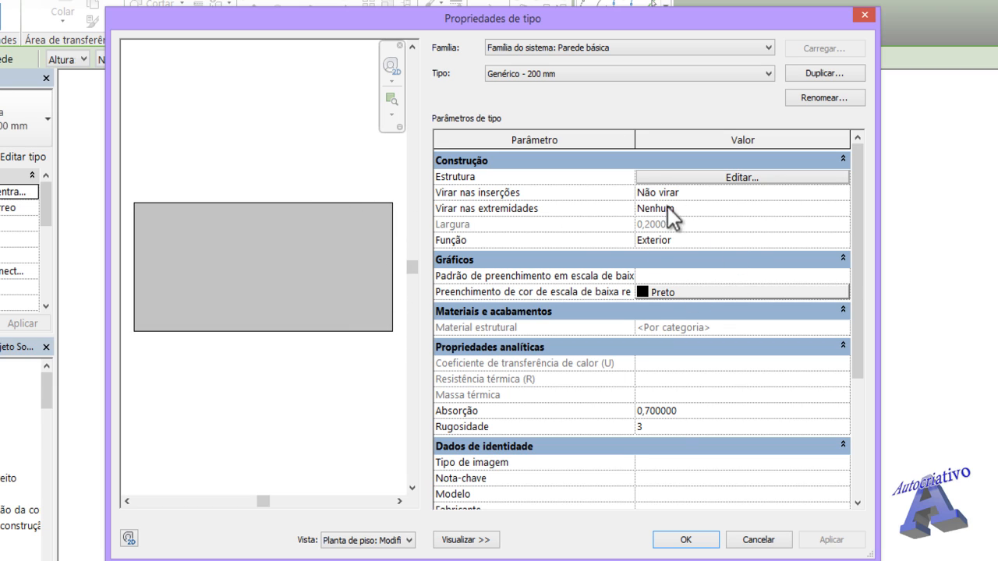
Duplicate the Genérico - 200 mm wall type as "Alvenaria 20cm" and select the new type.
left_click_drag(849, 266, 862, 246)
left_click(810, 72)
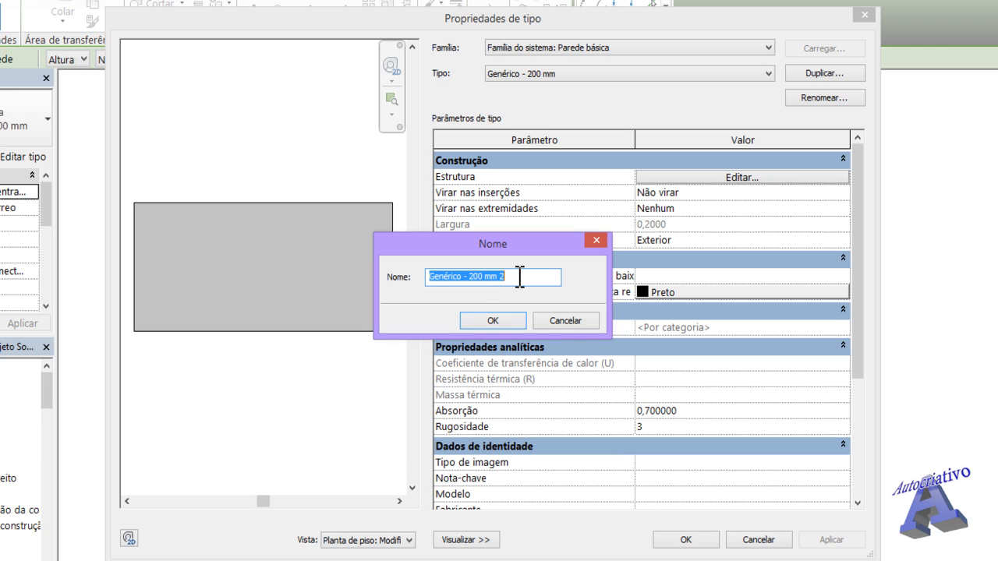
type("A")
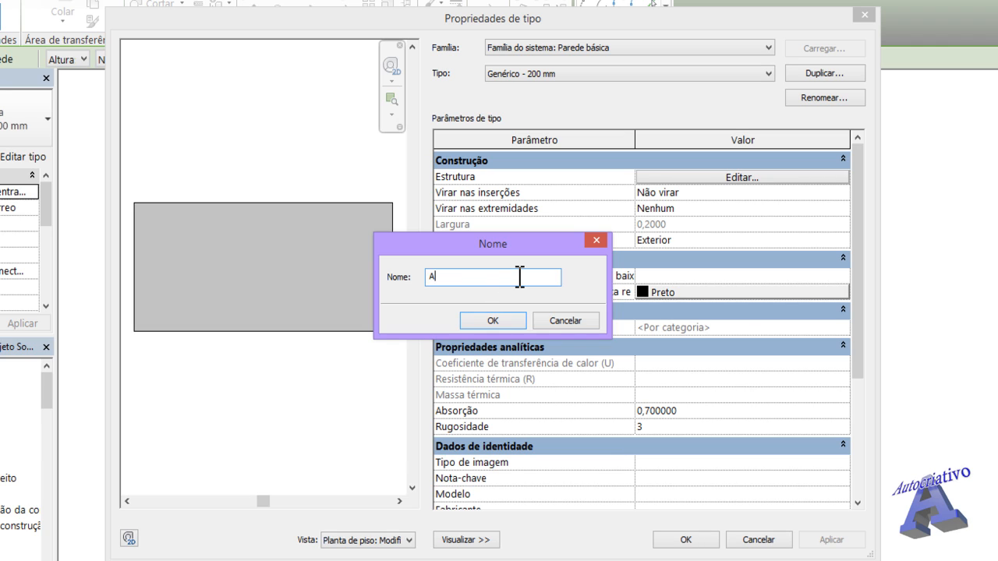
type("lvenaria 20cm")
left_click(492, 320)
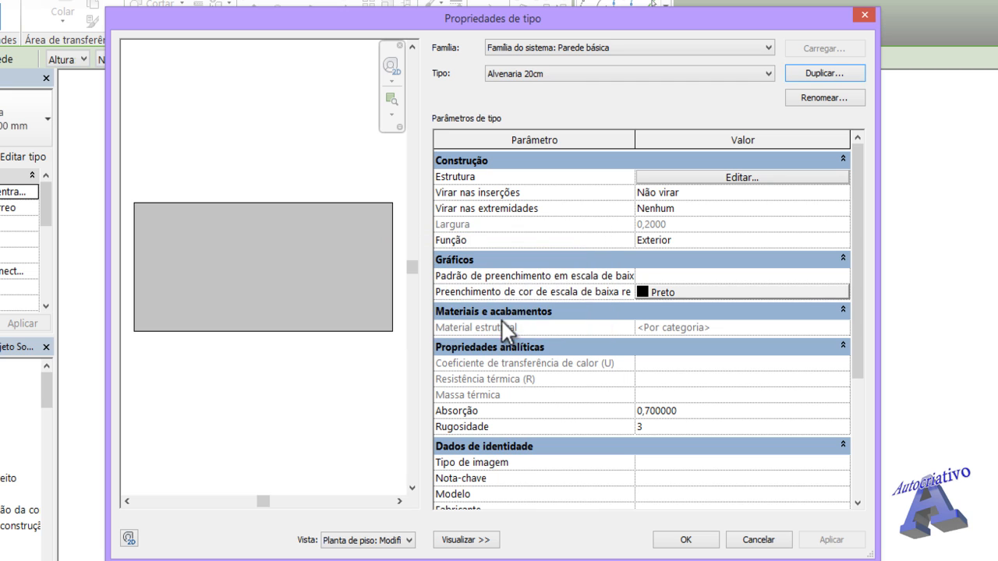
left_click(571, 71)
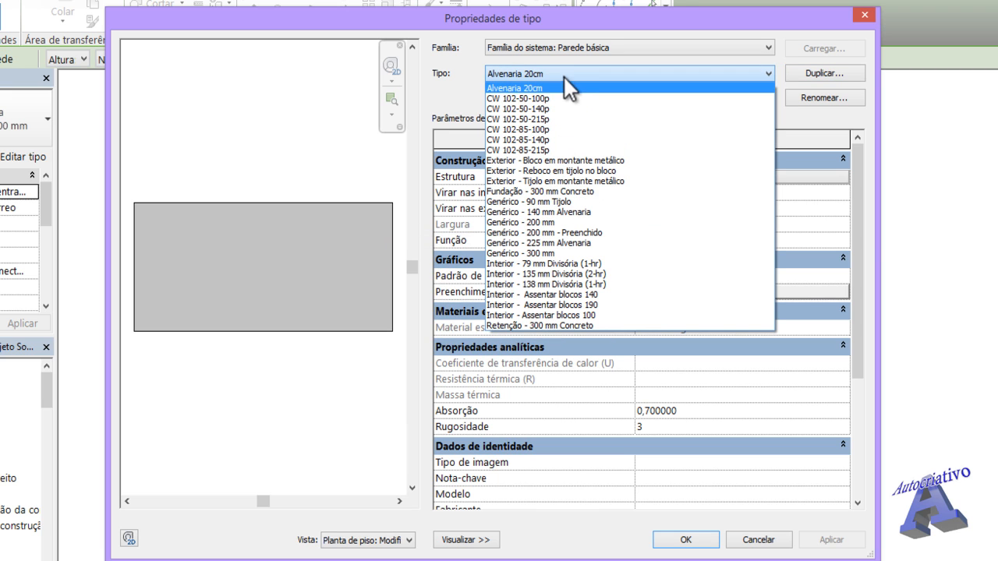
left_click(524, 88)
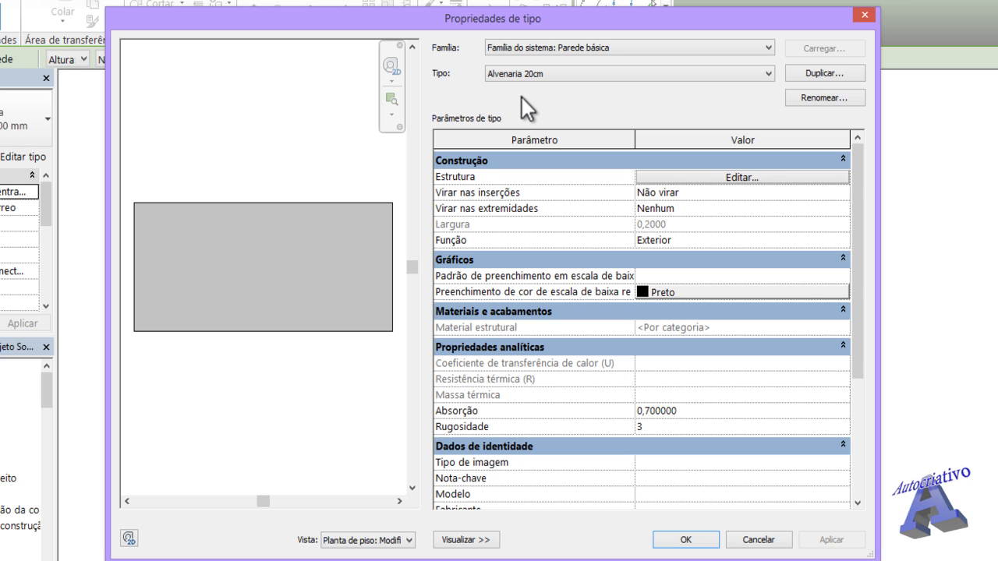
Open the layer structure of the Alvenaria 20cm wall and set its sample height to 2,97.
mouse_move(439, 178)
left_click(739, 179)
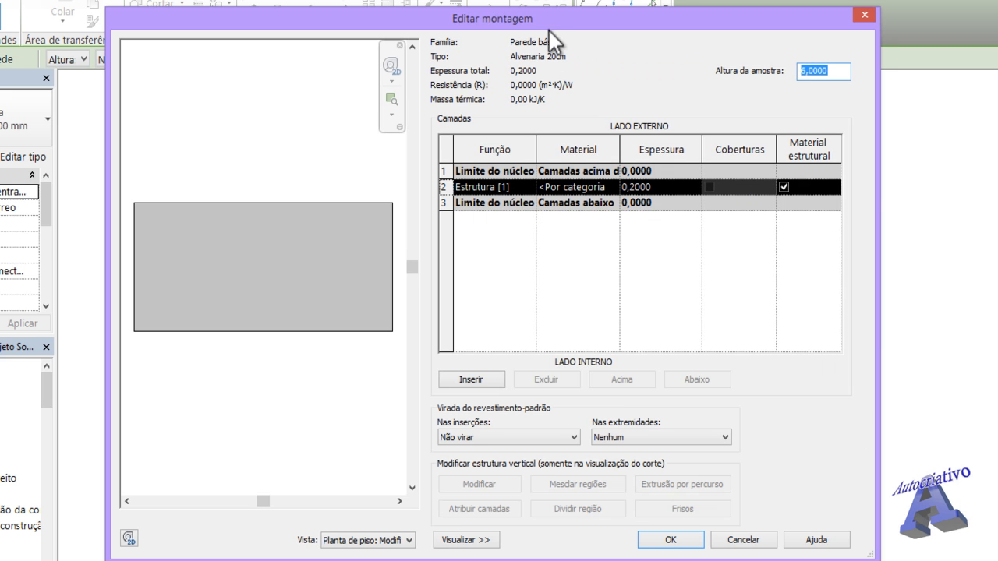
left_click_drag(531, 24, 555, 22)
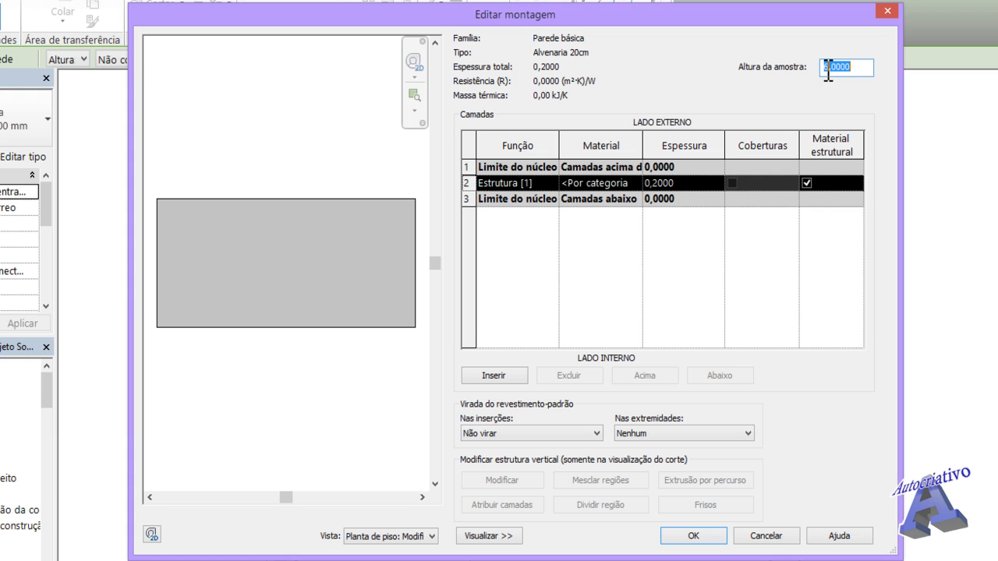
left_click(855, 66)
key("BackSpace")
key("BackSpace")
key("BackSpace")
key("BackSpace")
key("BackSpace")
type("2,")
left_click(843, 67)
Set the thickness of the Estrutura [1] layer to 0,15.
left_click(658, 182)
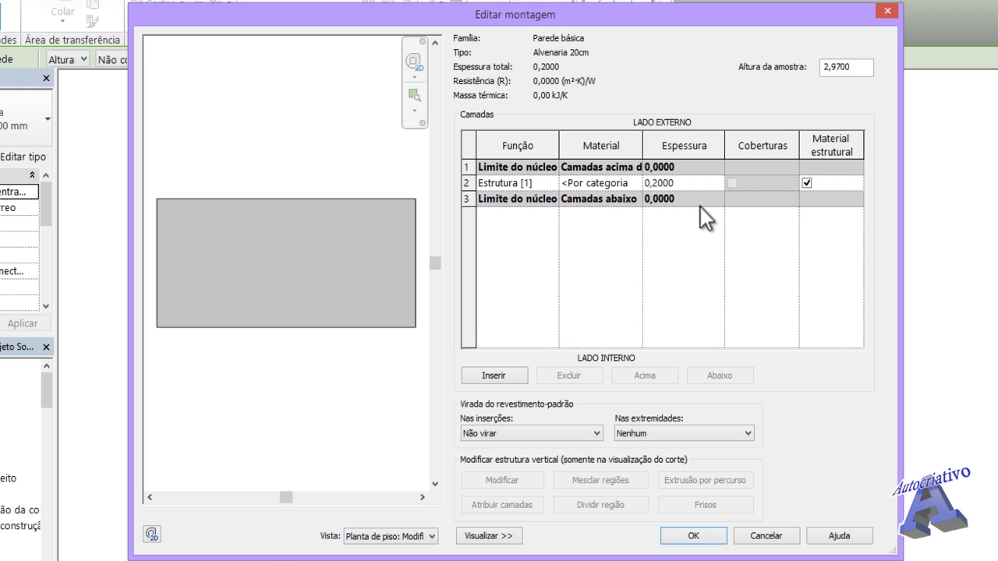
key("BackSpace")
key("Delete")
type("15")
key("Tab")
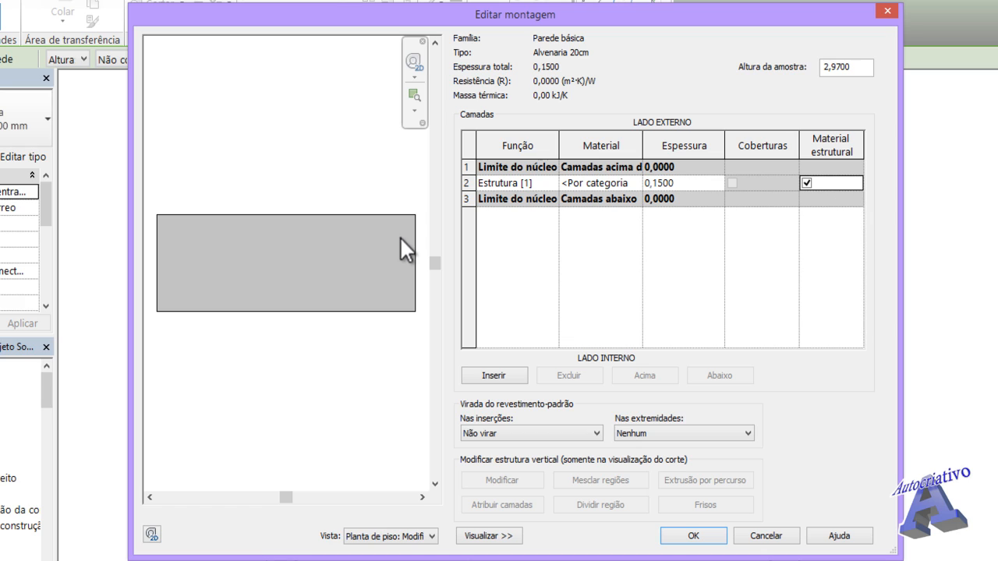
Open the material choices for the Estrutura [1] layer, search for "bloco" and select Tijolo, Comum.
left_click(580, 184)
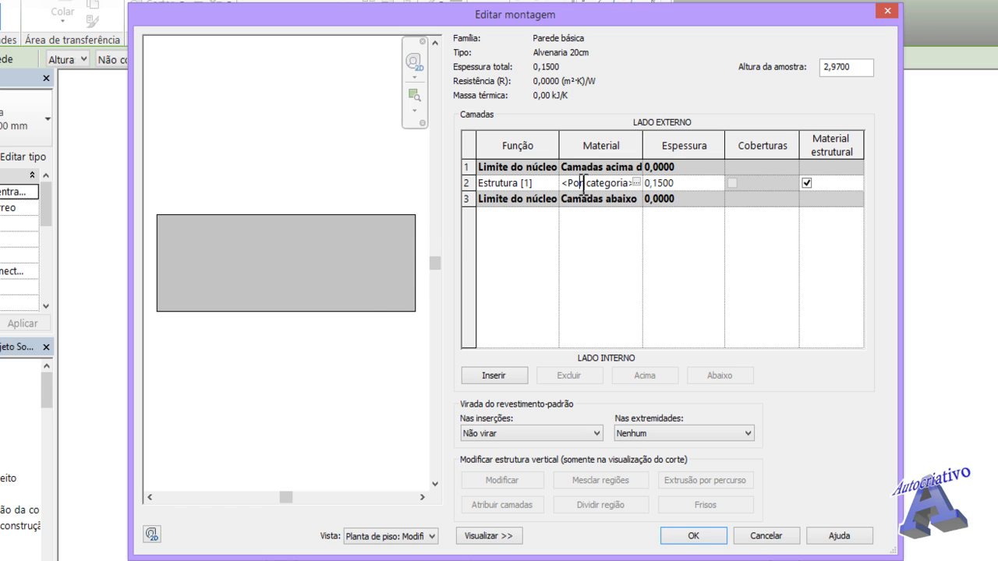
left_click(636, 182)
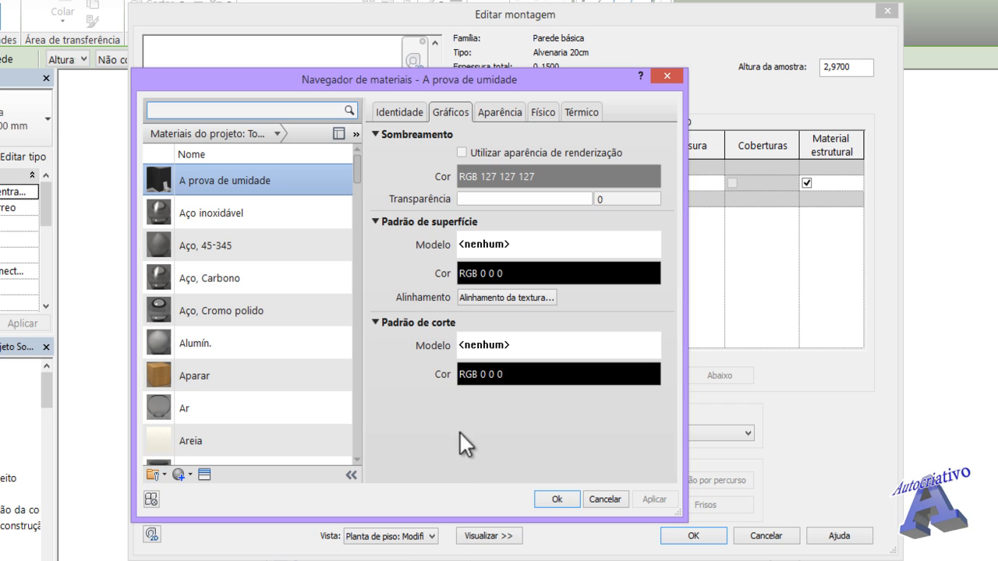
left_click_drag(526, 77, 634, 87)
left_click(279, 120)
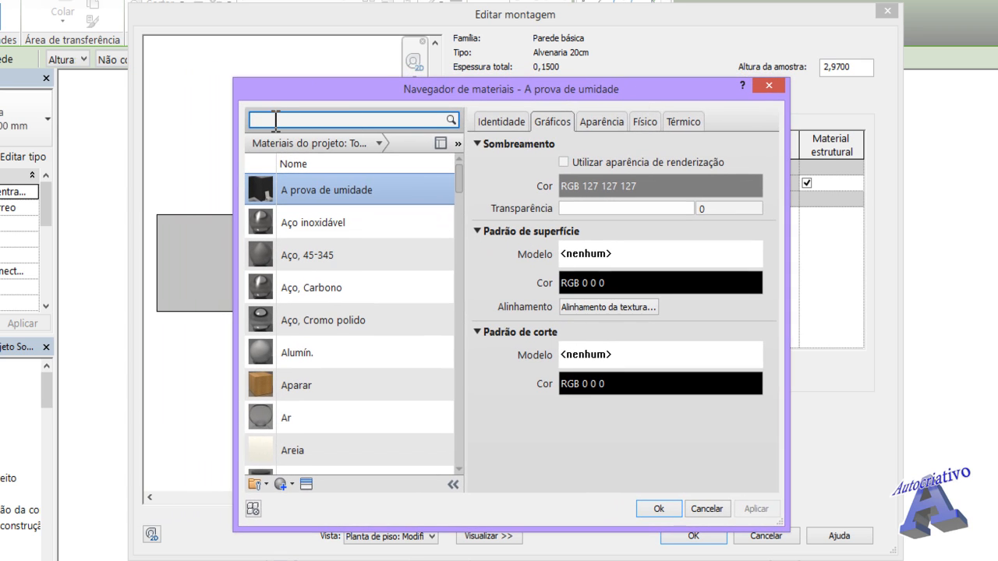
type("bloco")
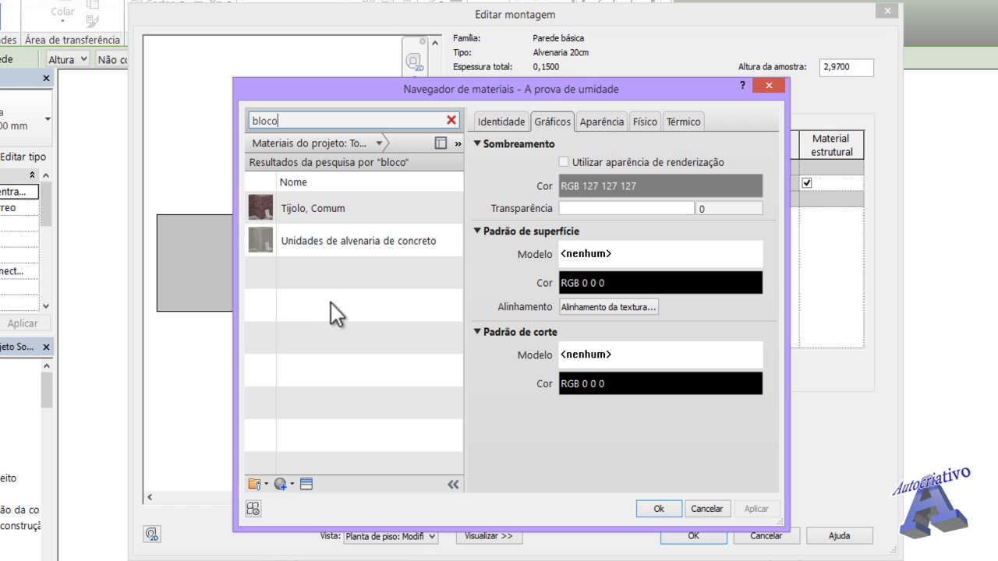
left_click(329, 207)
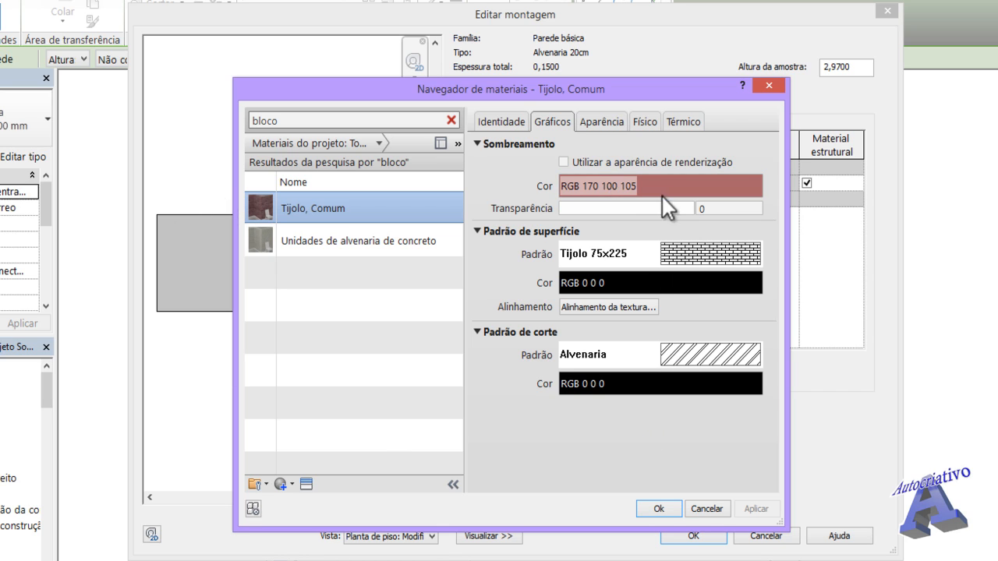
Set the cut pattern of Tijolo, Comum to the dense Hachura cruzada diagonal crosshatch and accept the material for the layer.
left_click(710, 357)
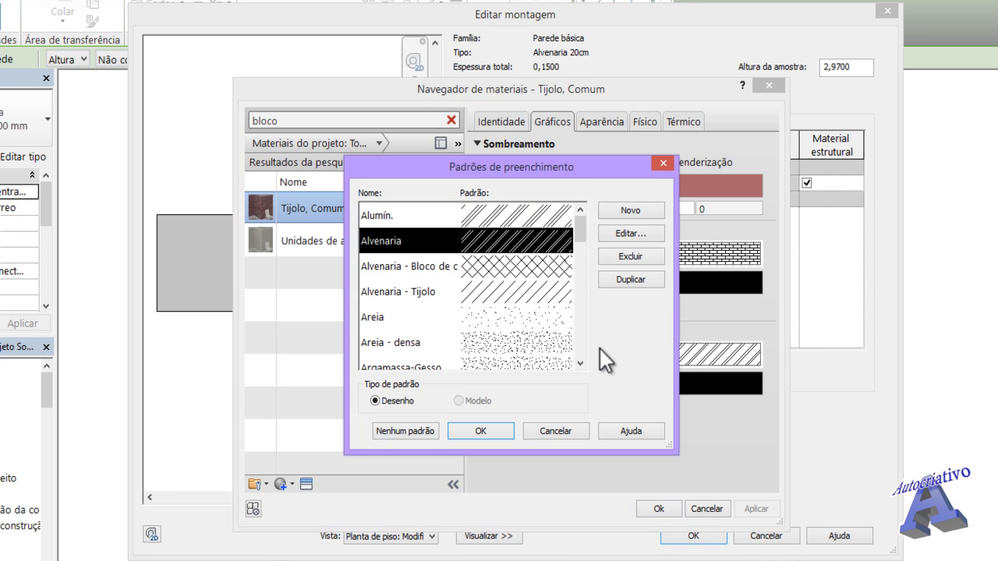
left_click_drag(583, 235, 585, 292)
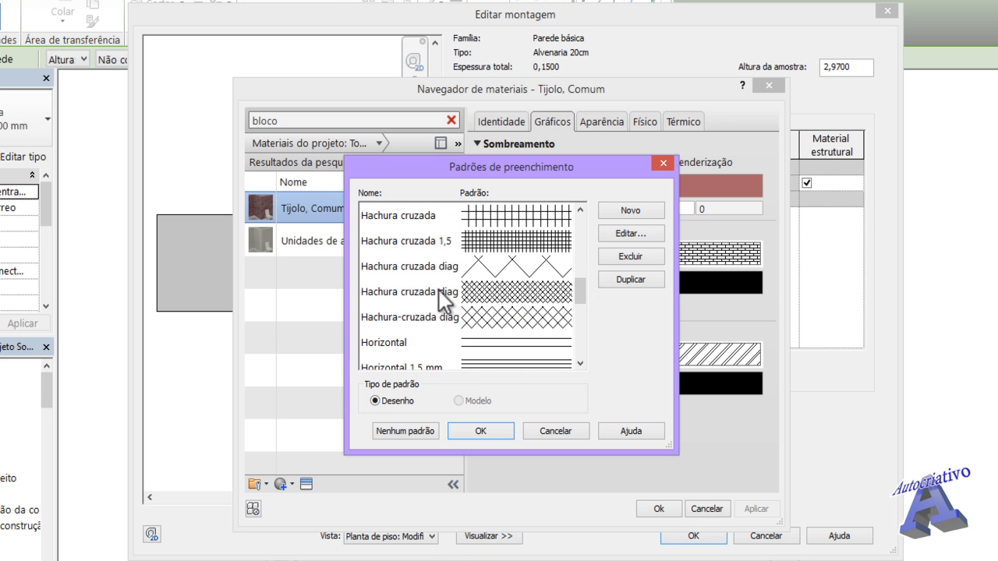
left_click(500, 305)
left_click(492, 428)
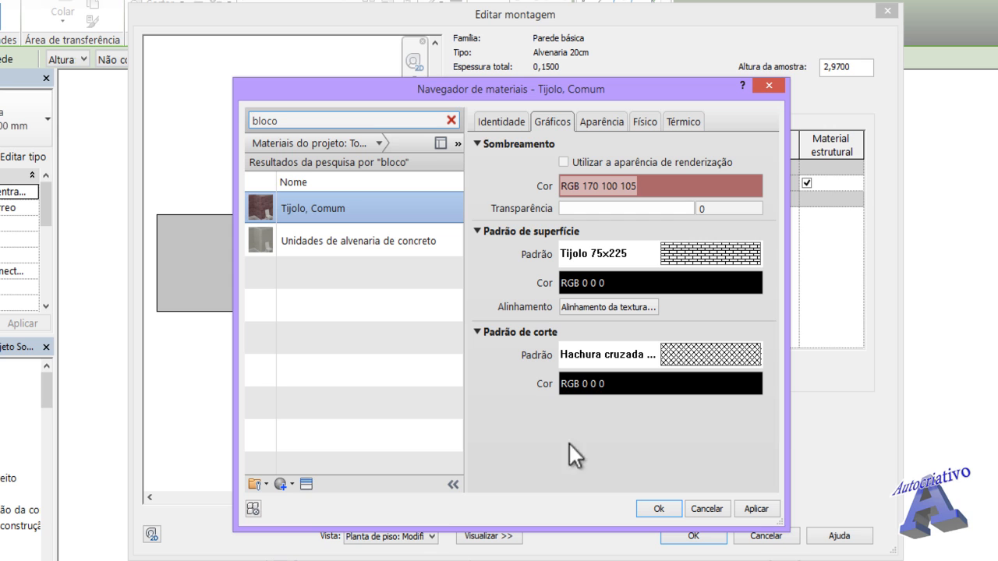
left_click(757, 508)
left_click(659, 509)
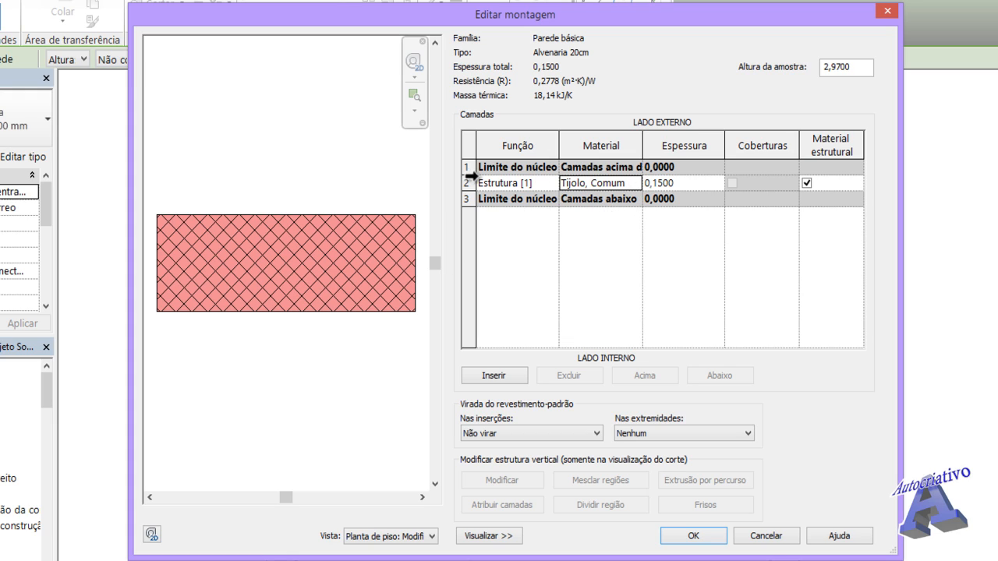
Insert a layer above the Tijolo, Comum layer and set its thickness to 0,005.
left_click(503, 374)
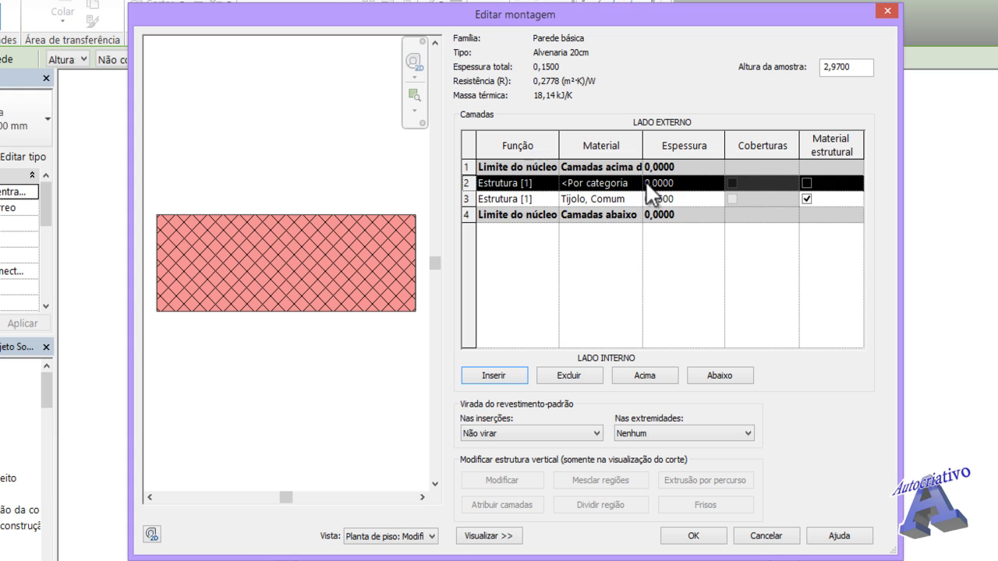
left_click(668, 184)
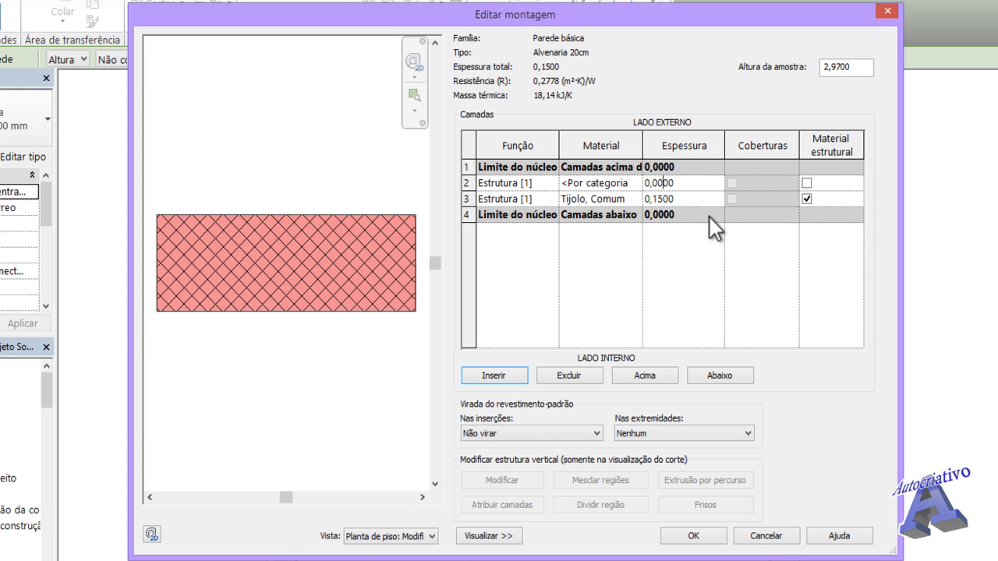
key("Delete")
key("BackSpace")
key("BackSpace")
key("BackSpace")
key("Return")
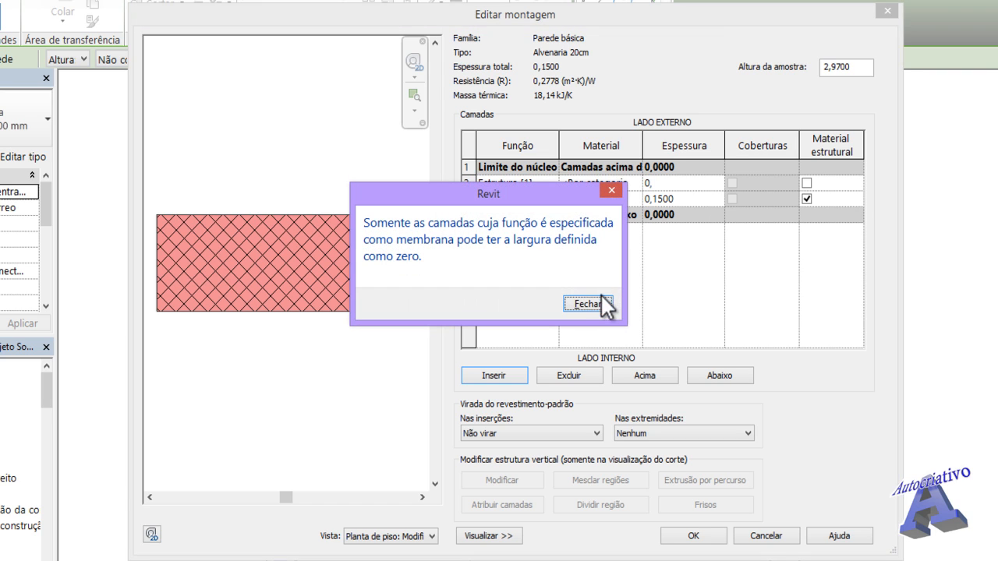
left_click(599, 303)
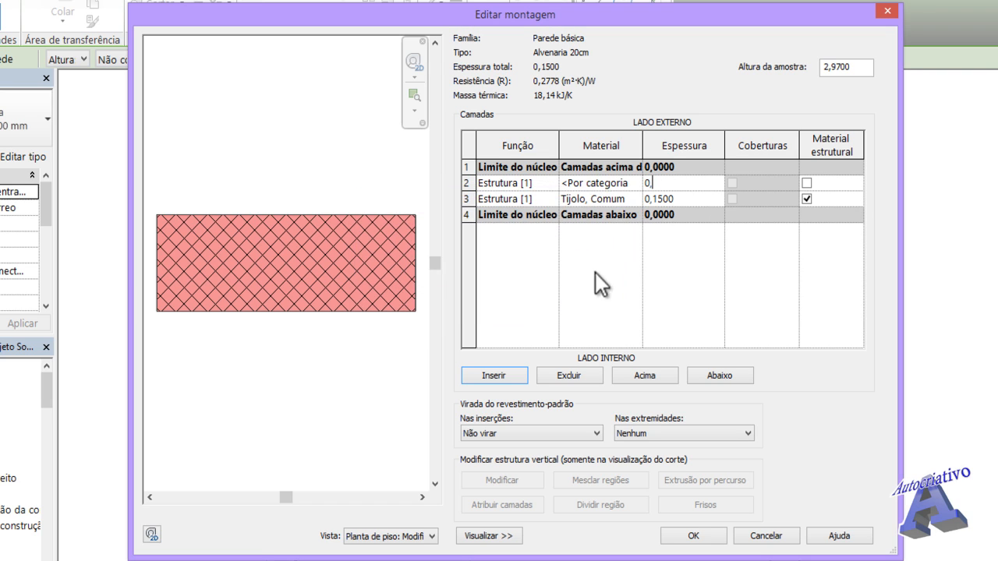
type("005")
key("Tab")
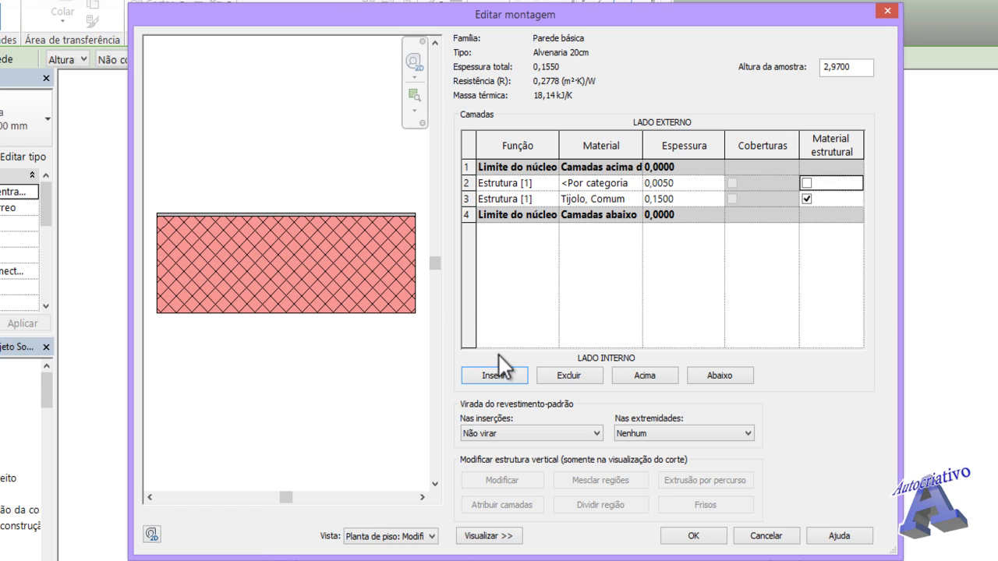
Insert another layer, place the Tijolo, Comum layer between the two thin layers, and set the new layer's thickness to 0,005.
left_click(507, 376)
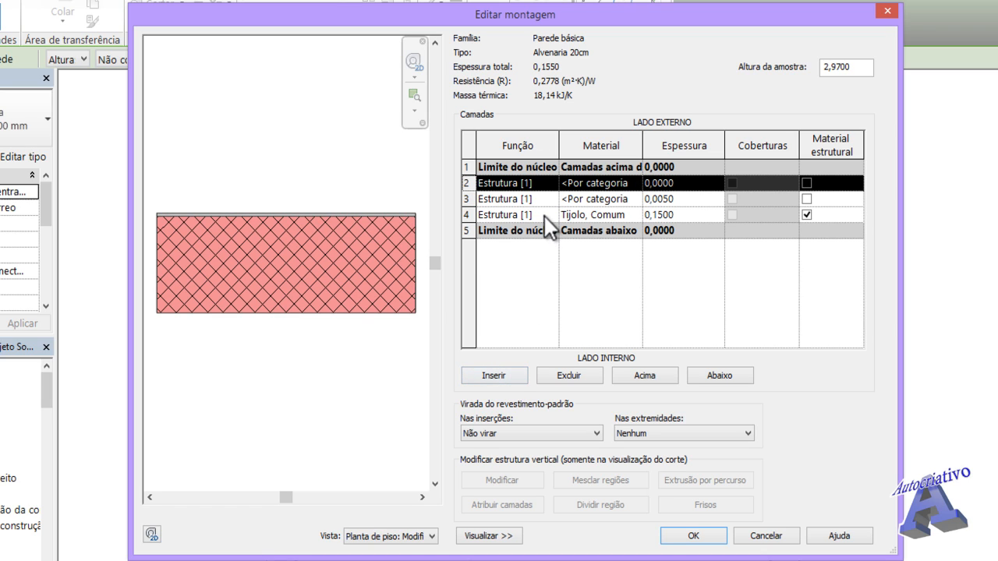
left_click(468, 214)
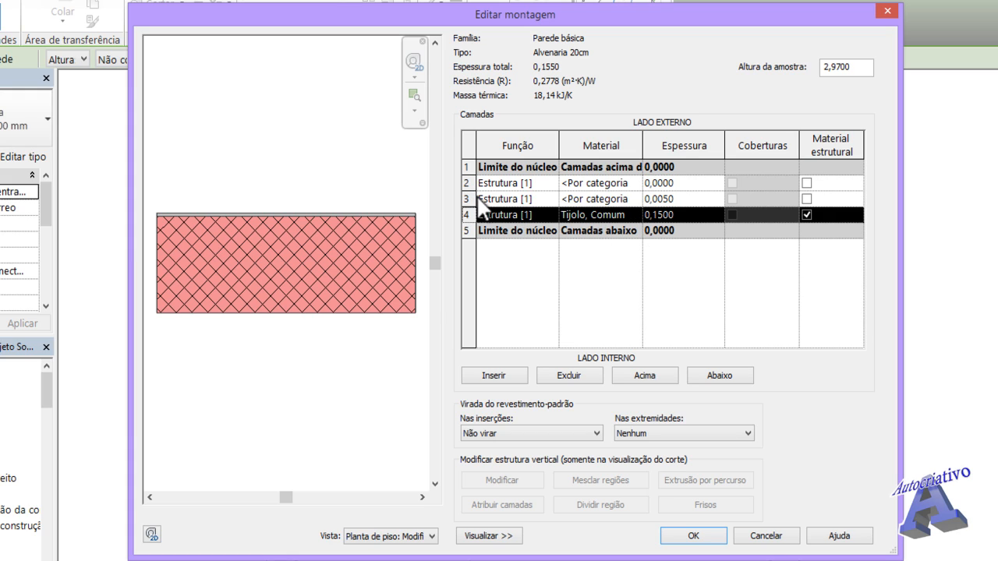
left_click(647, 376)
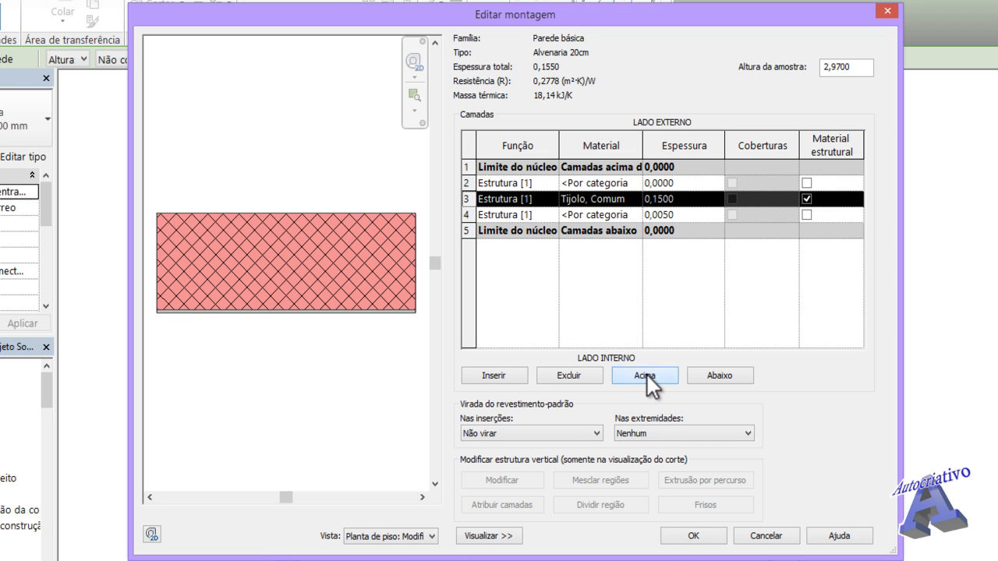
left_click(662, 184)
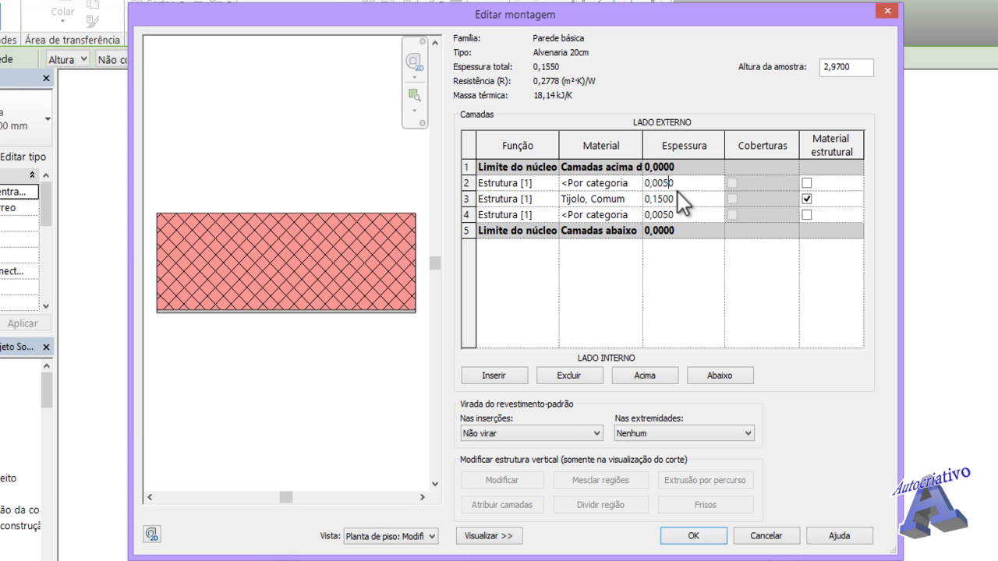
key("Tab")
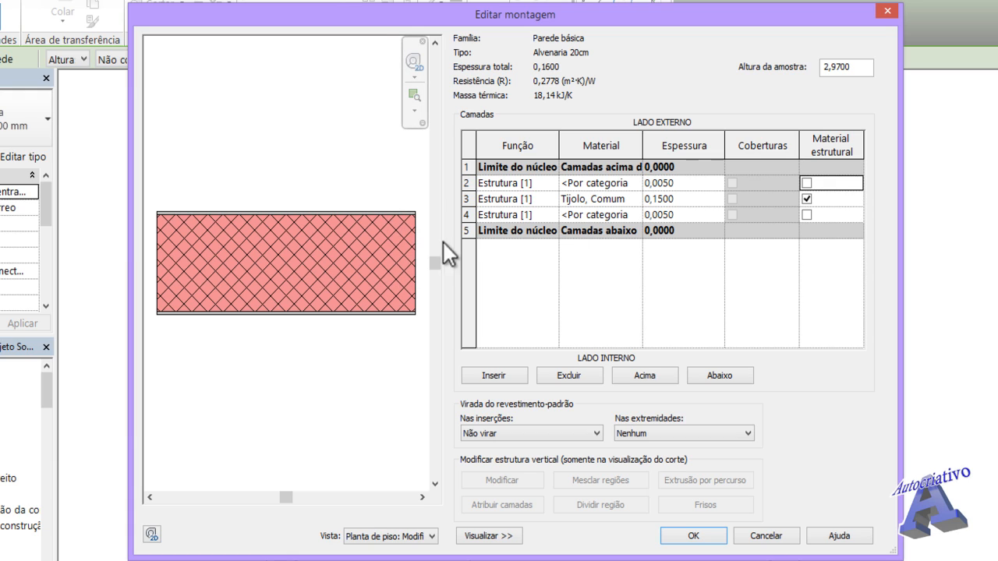
Move the two 0,005 layers outside the core boundaries, one on the exterior side and one on the interior side.
left_click(468, 199)
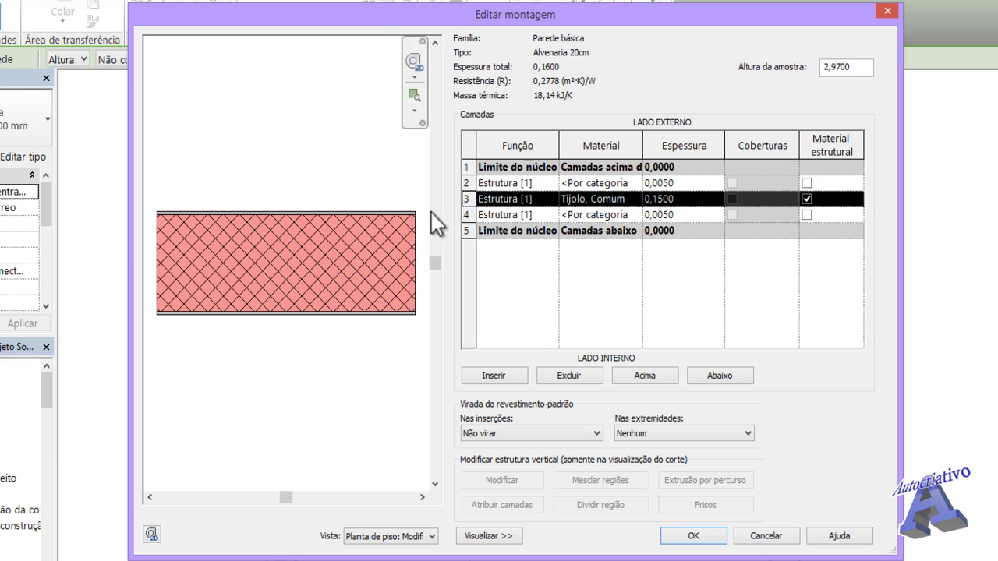
left_click(468, 180)
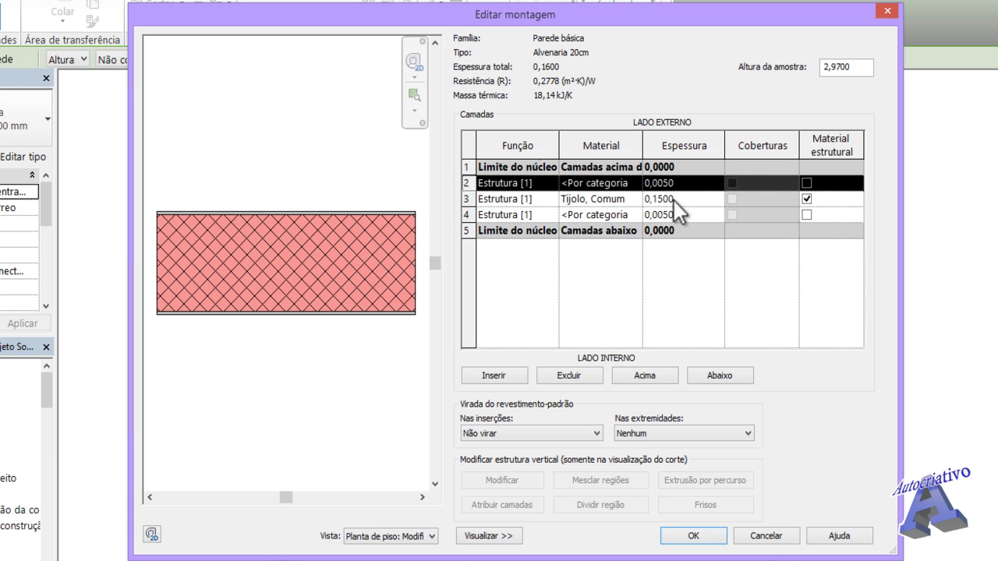
left_click(657, 375)
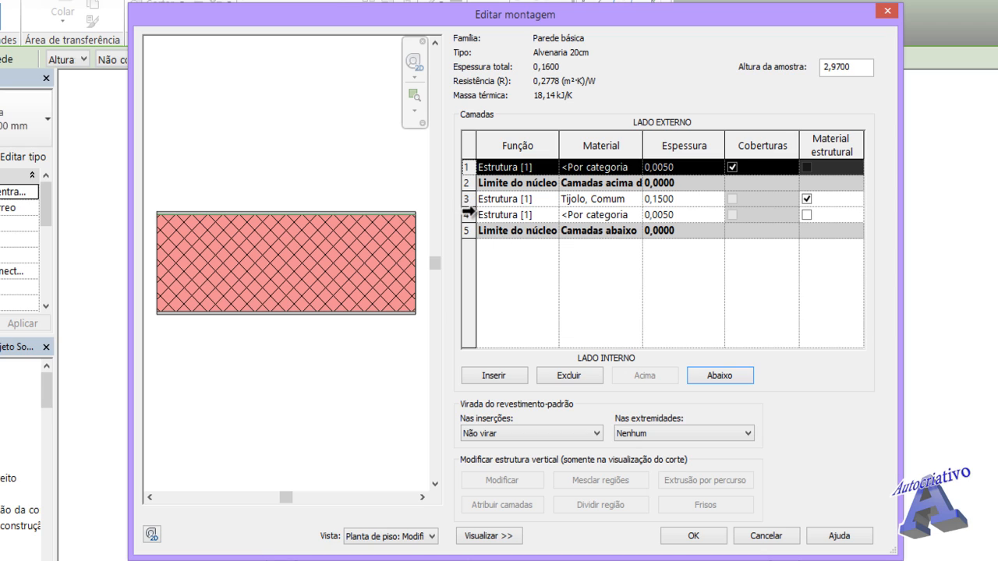
left_click(467, 214)
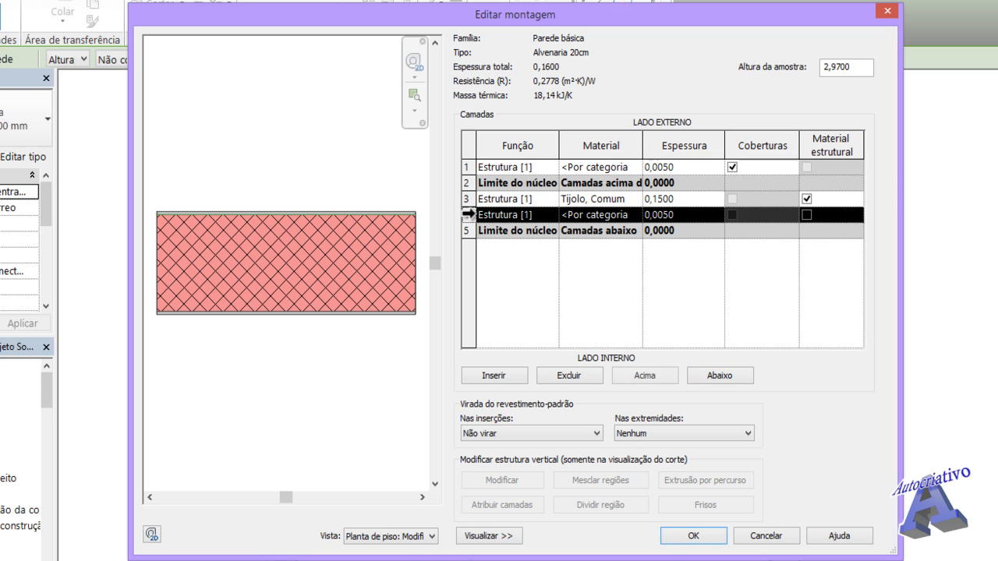
left_click(717, 376)
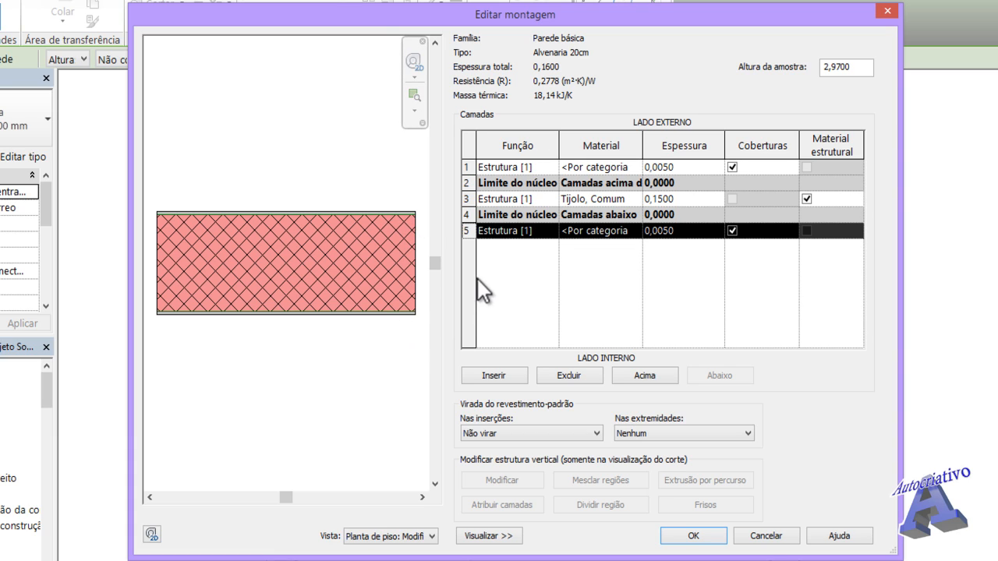
Add a layer at the innermost position on the interior side with a thickness of 0,01.
left_click(505, 377)
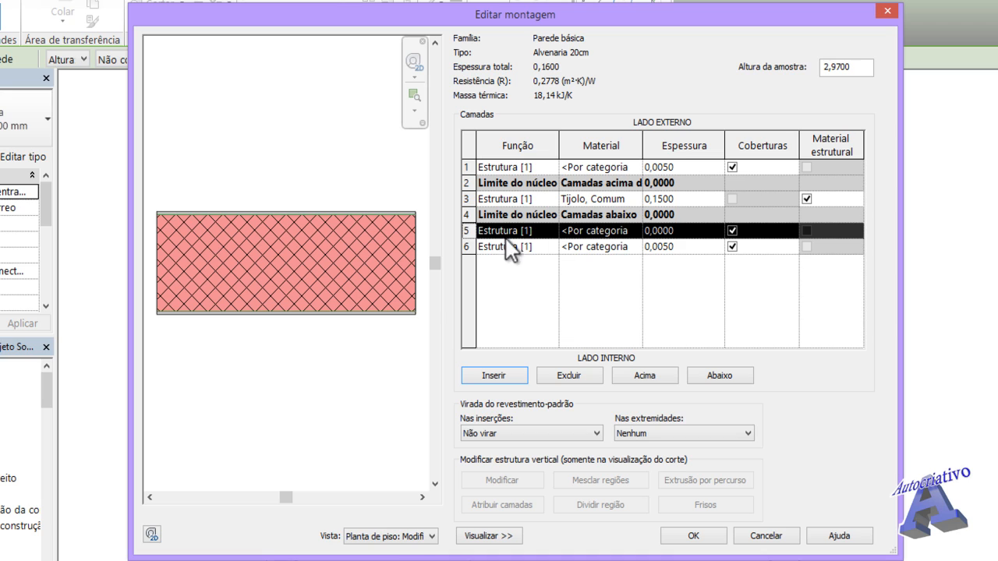
left_click(711, 378)
left_click(669, 247)
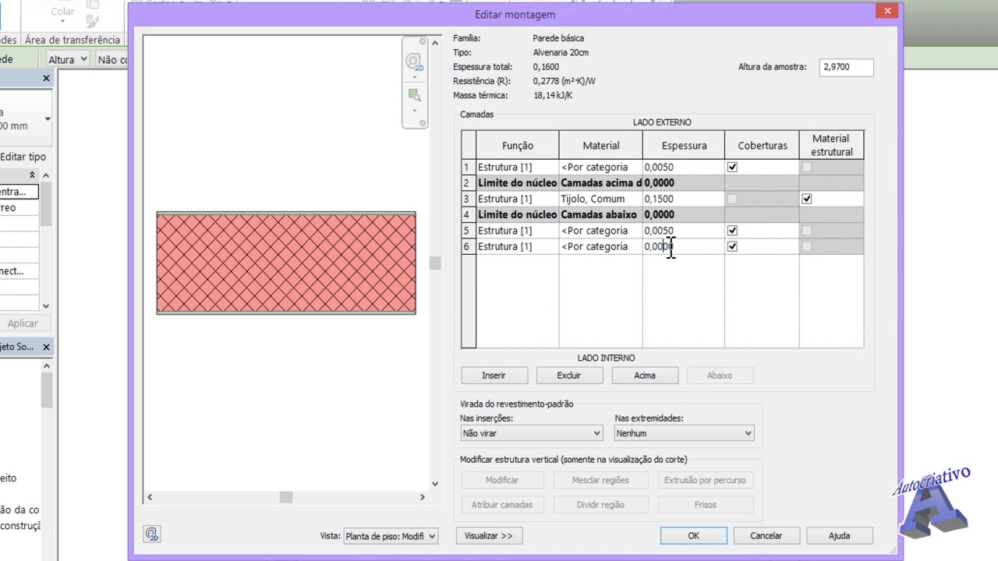
key("Left")
key("BackSpace")
type("1")
key("Tab")
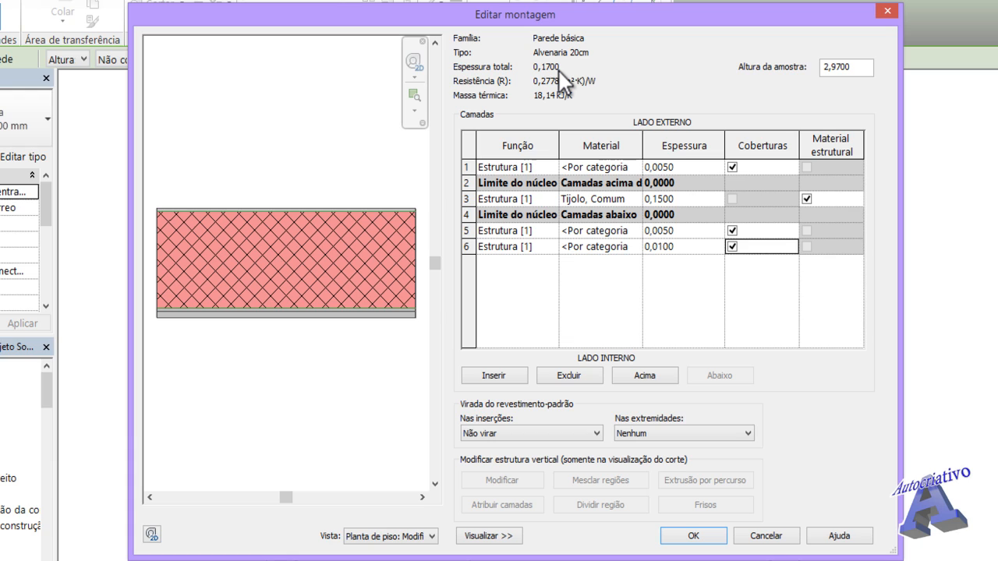
Add a layer at the outermost position on the exterior side with a thickness of 0,01.
left_click(512, 378)
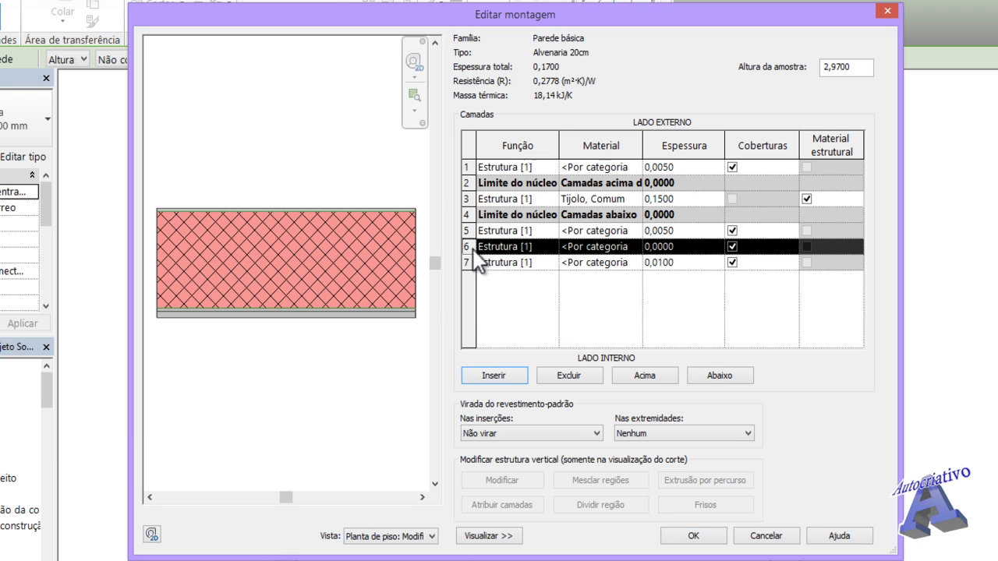
left_click(649, 378)
left_click(649, 378)
left_click(648, 378)
left_click(649, 378)
left_click(649, 378)
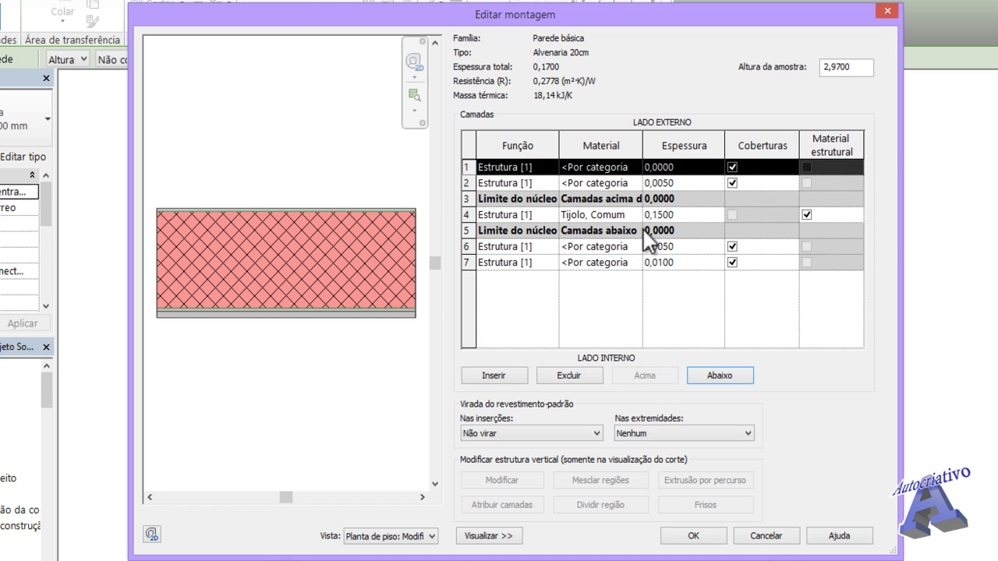
left_click(669, 167)
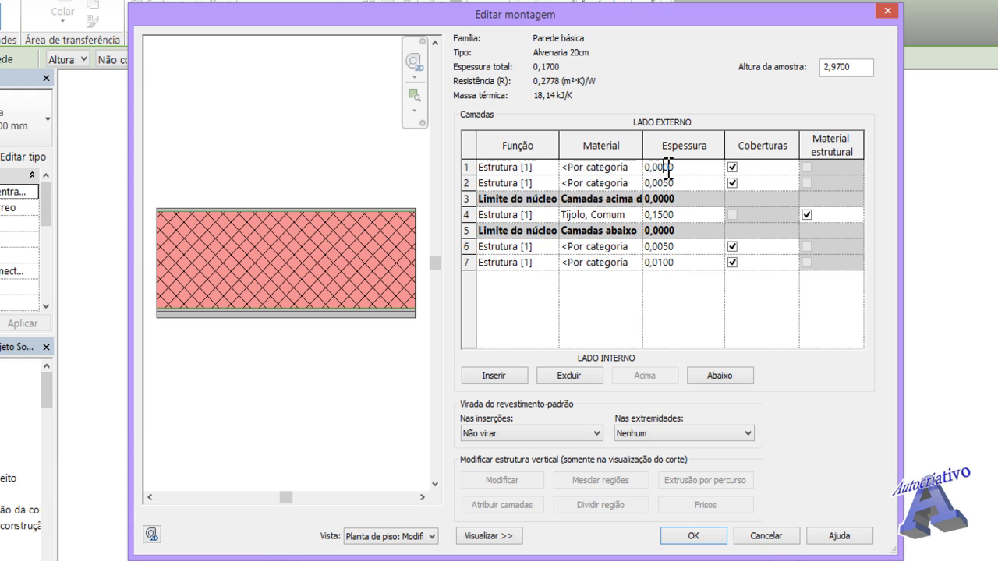
type("1")
key("Tab")
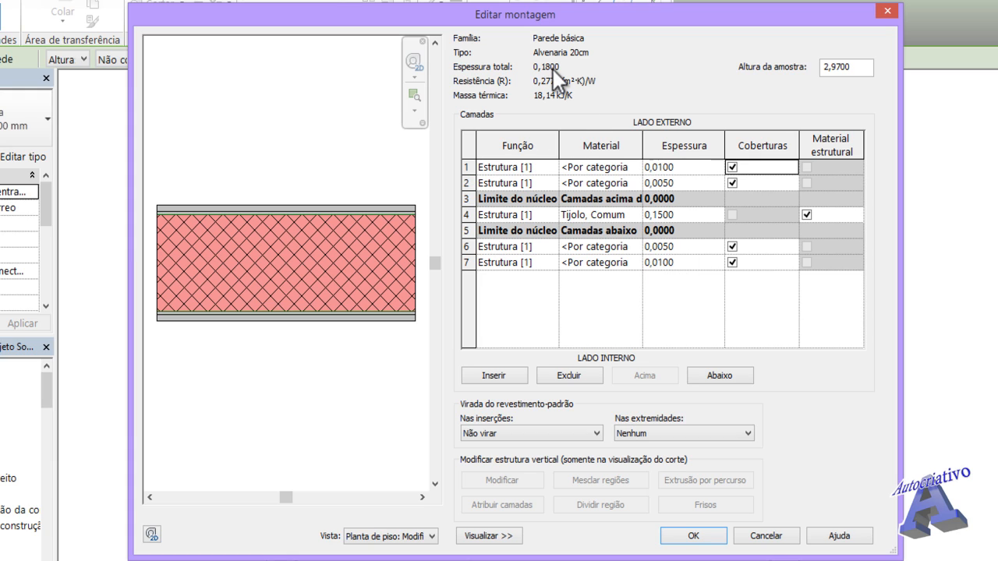
Set the thickness of the Tijolo, Comum core layer to 0,17.
left_click(664, 217)
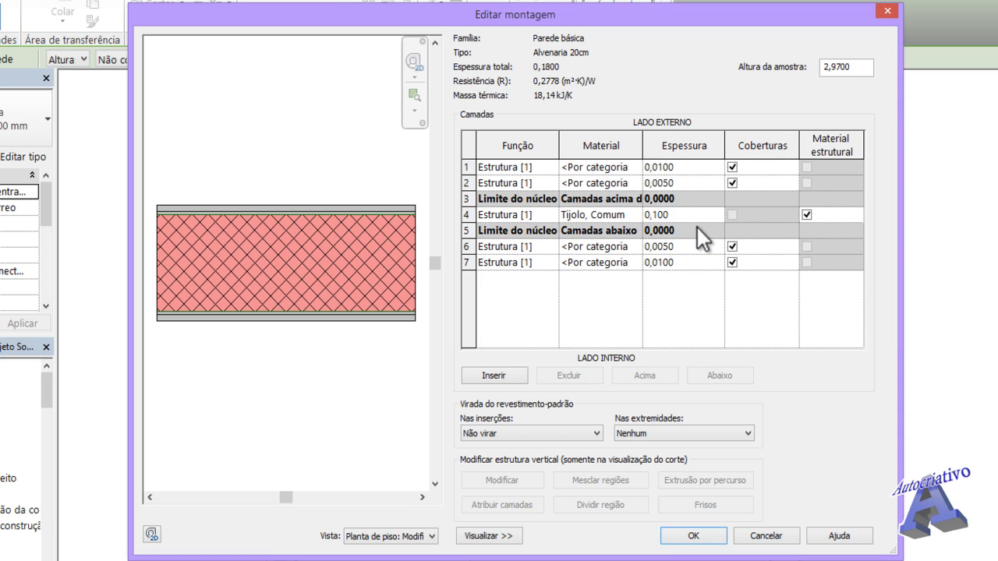
key("Delete")
type("7")
key("Tab")
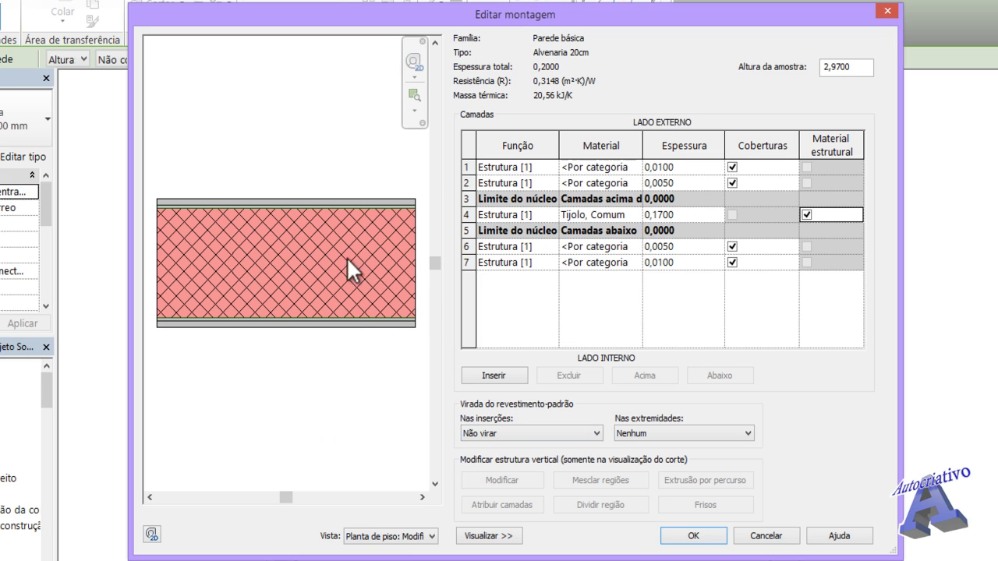
Try the Exterior wrapping option at inserts and restore it to Não virar.
left_click(579, 436)
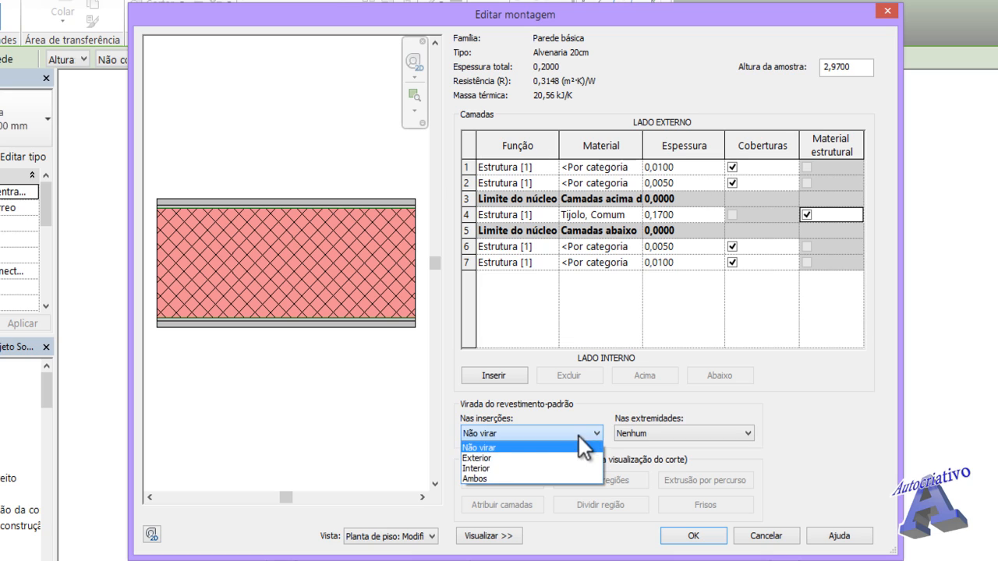
left_click(494, 459)
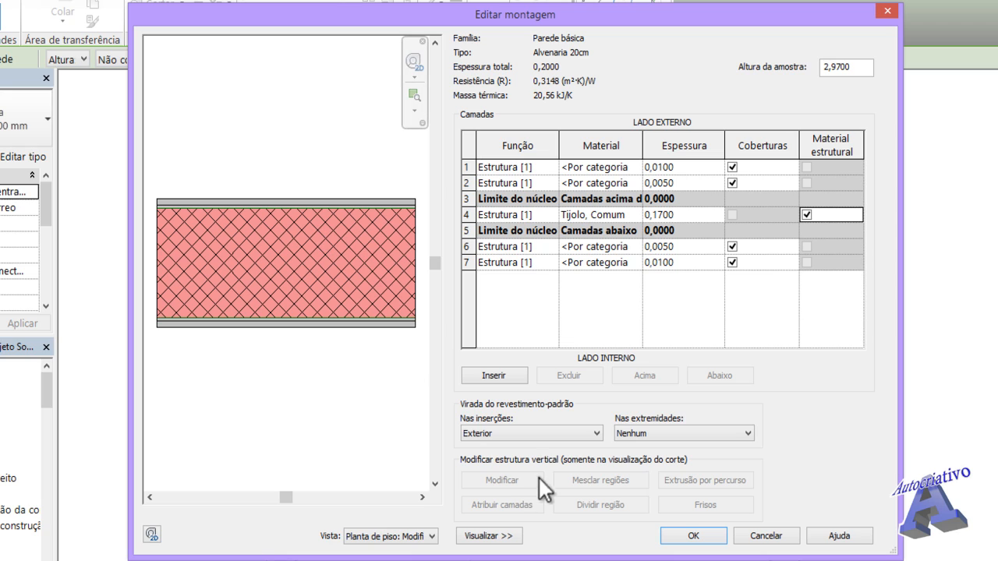
left_click(584, 433)
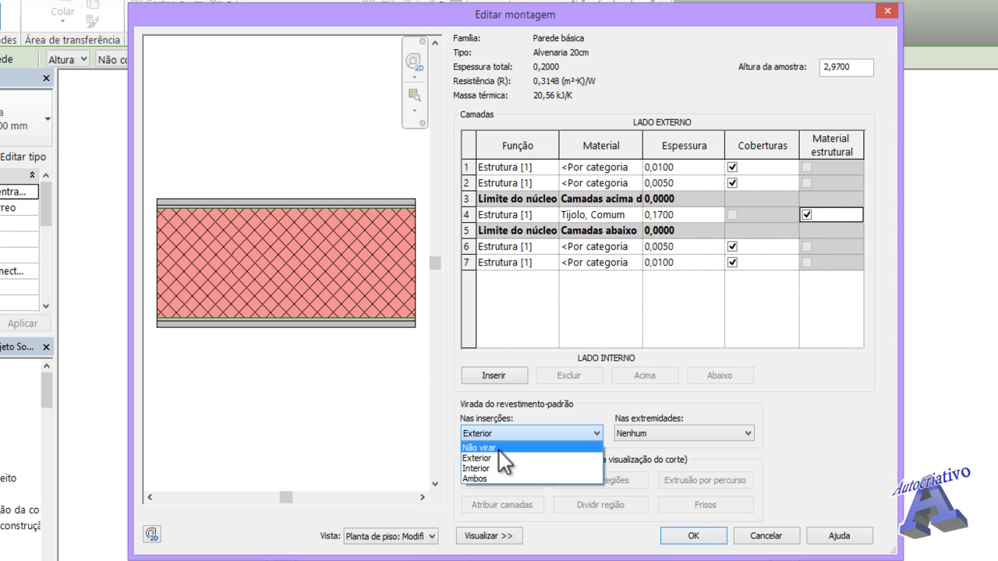
left_click(500, 450)
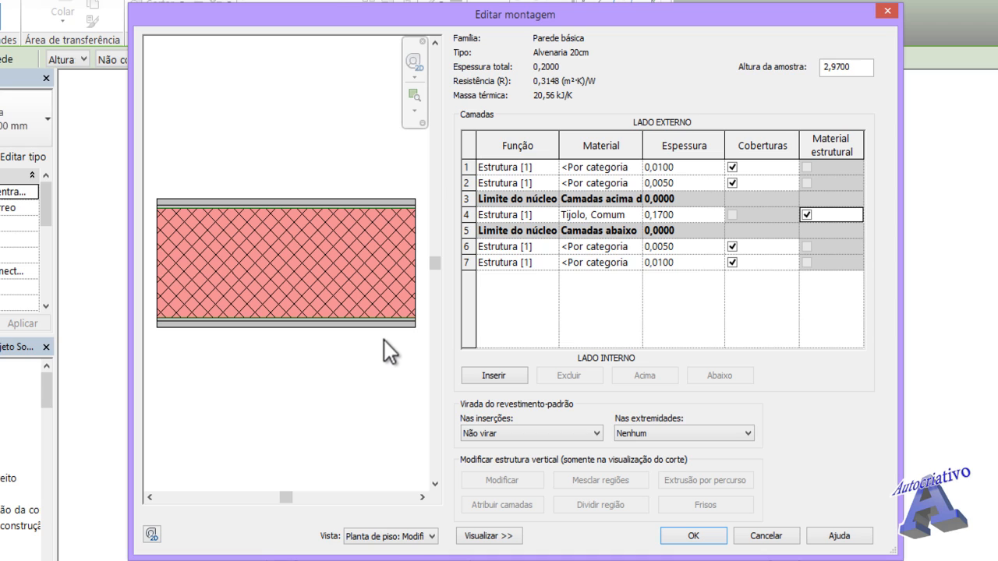
Add another layer at the innermost position on the interior side with a thickness of 0,03.
left_click(506, 375)
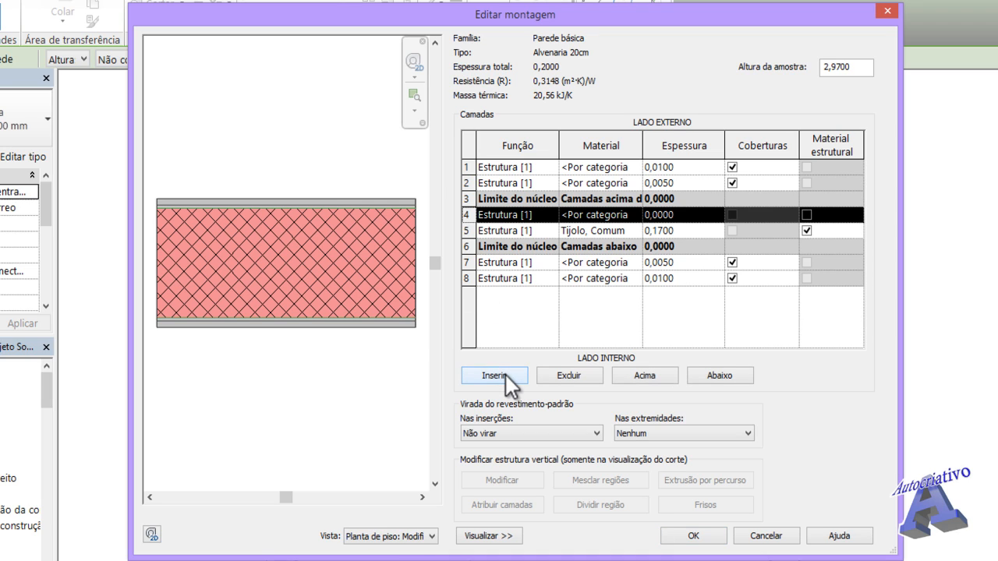
left_click(716, 374)
left_click(716, 373)
left_click(715, 374)
left_click(716, 375)
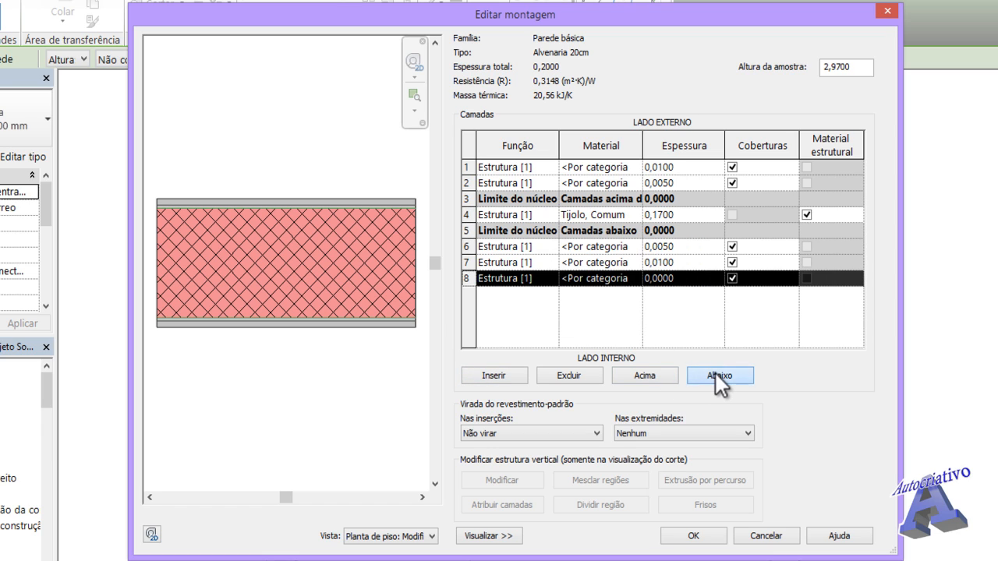
left_click(659, 279)
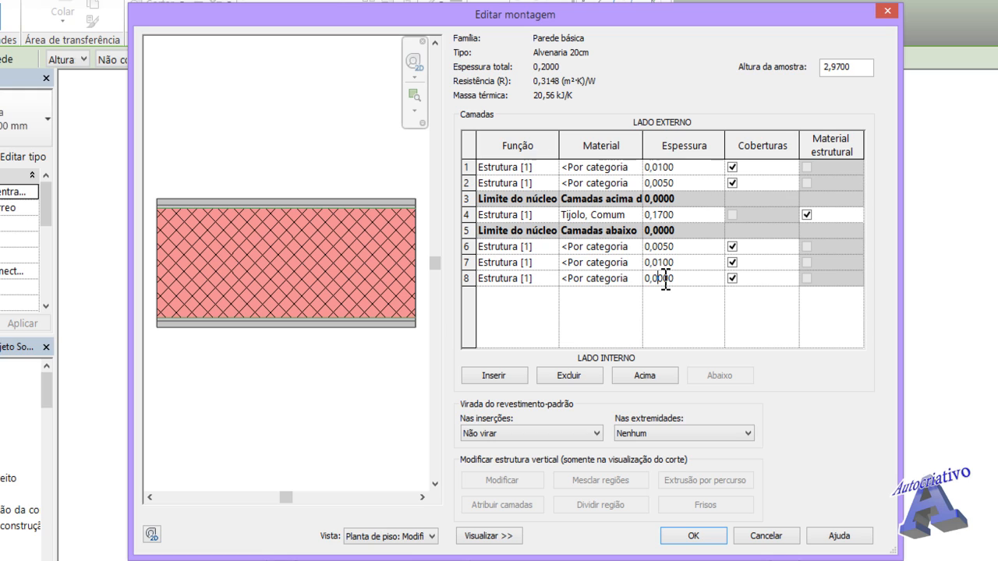
type("3")
key("Tab")
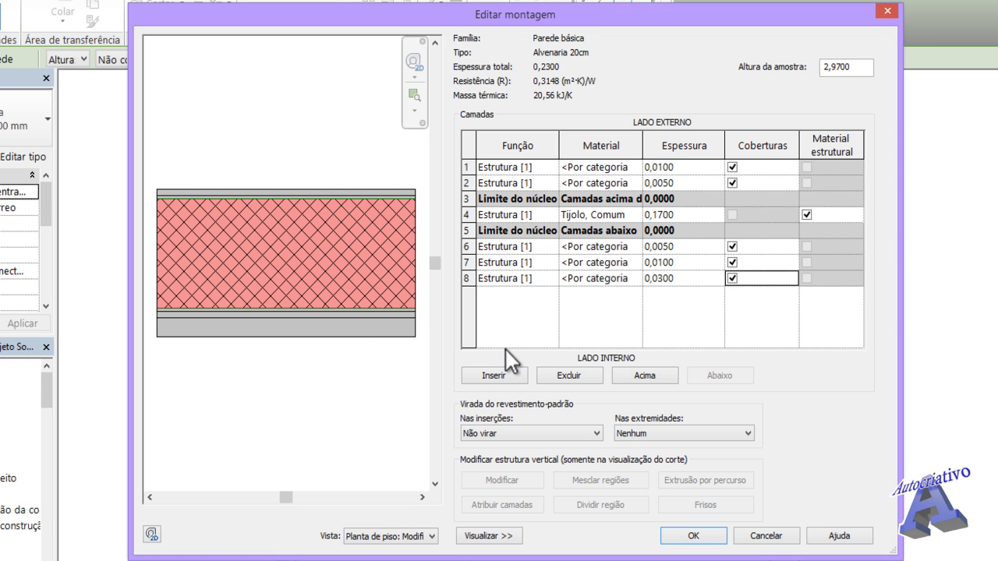
Assign the Faixa de estacionamento material from the Pintura category to the 0,03 interior layer.
left_click(636, 278)
left_click(636, 277)
left_click(636, 278)
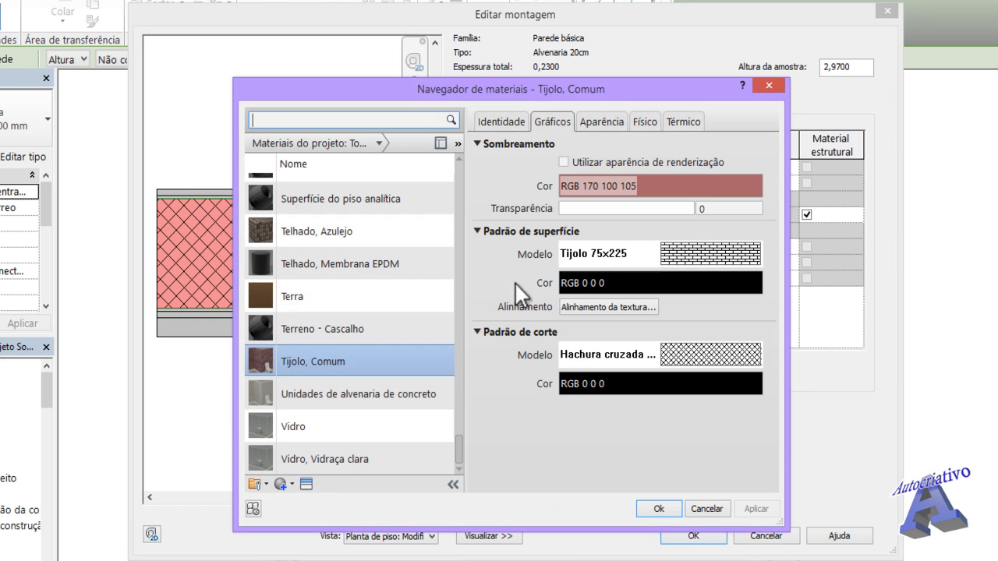
scroll(392, 177, "up", 1)
left_click(379, 143)
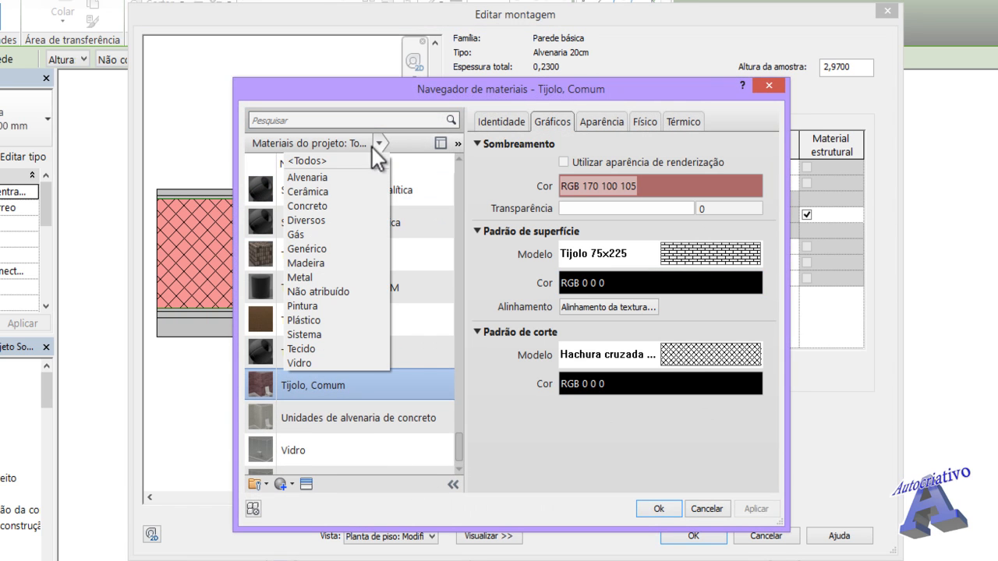
left_click(318, 306)
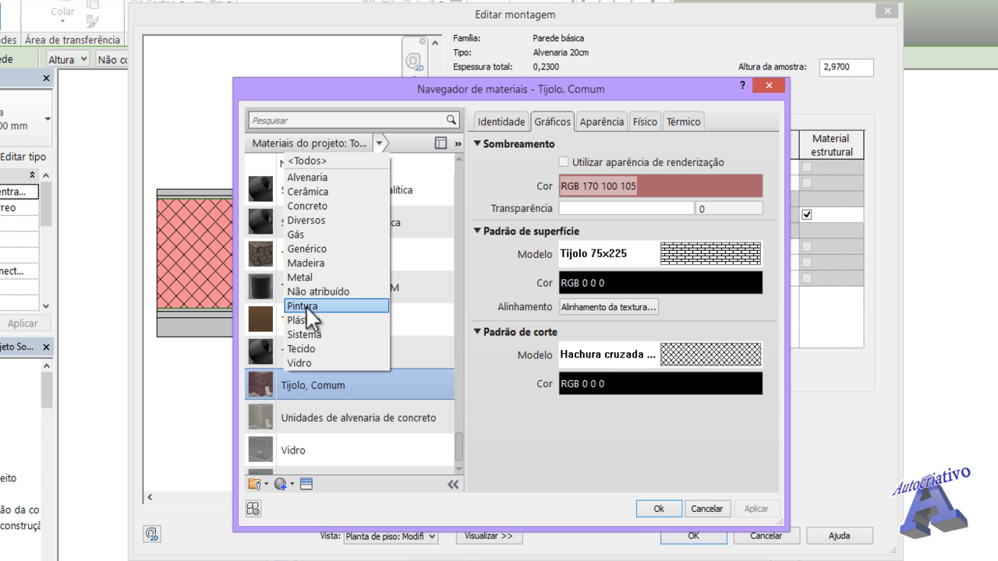
left_click(316, 189)
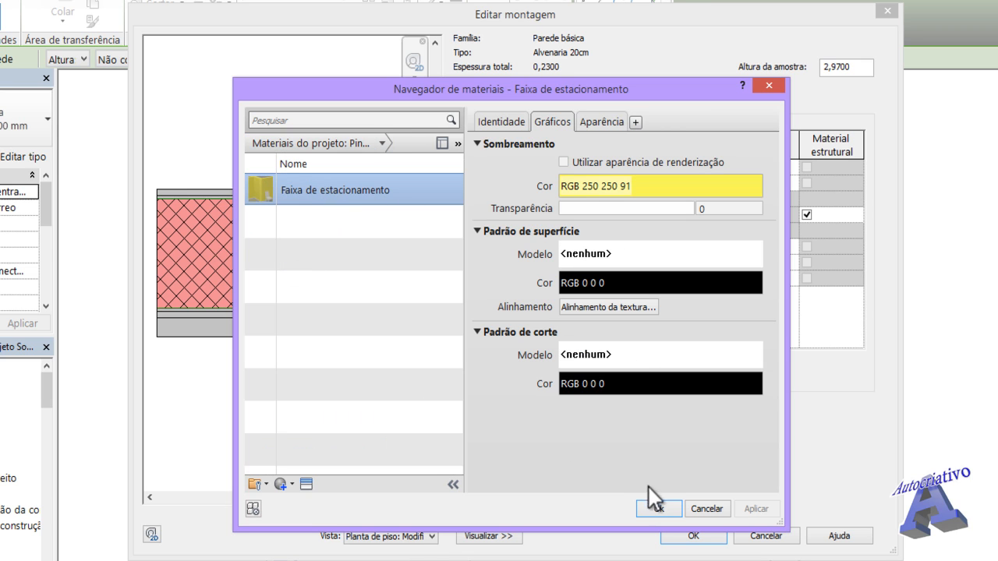
left_click(658, 506)
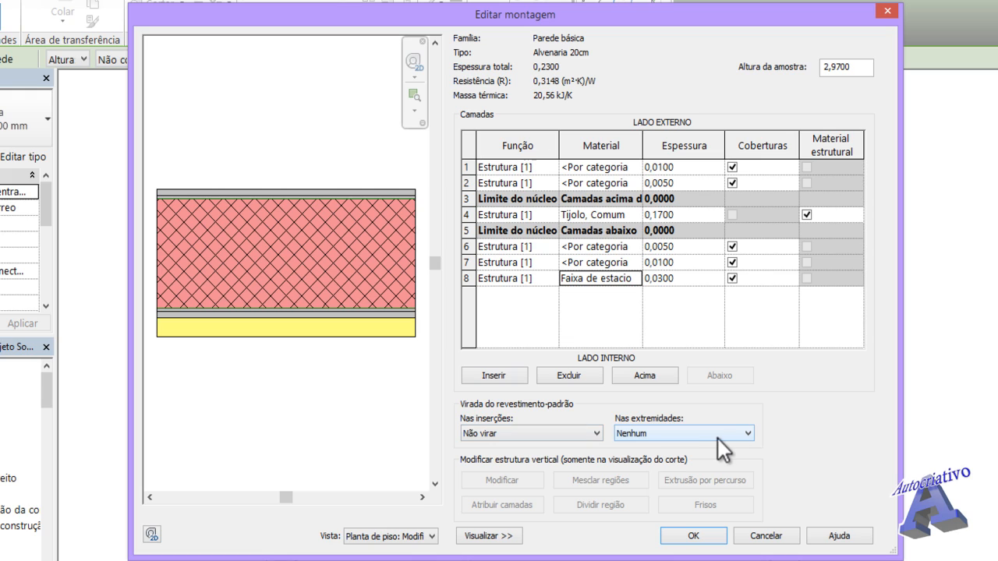
Try the Interior and Exterior wrapping options at the wall ends and restore the setting to Nenhum.
left_click(740, 435)
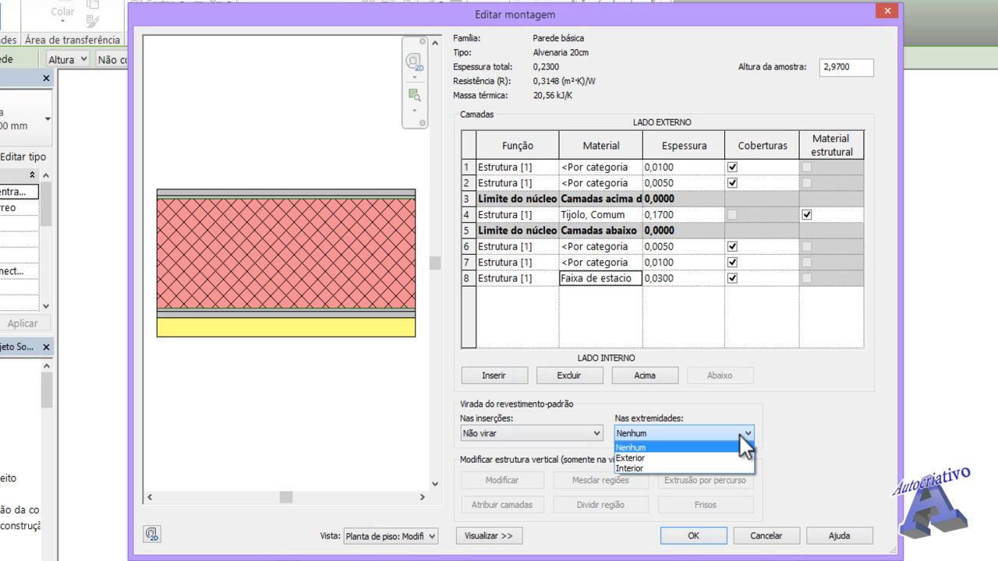
left_click(638, 468)
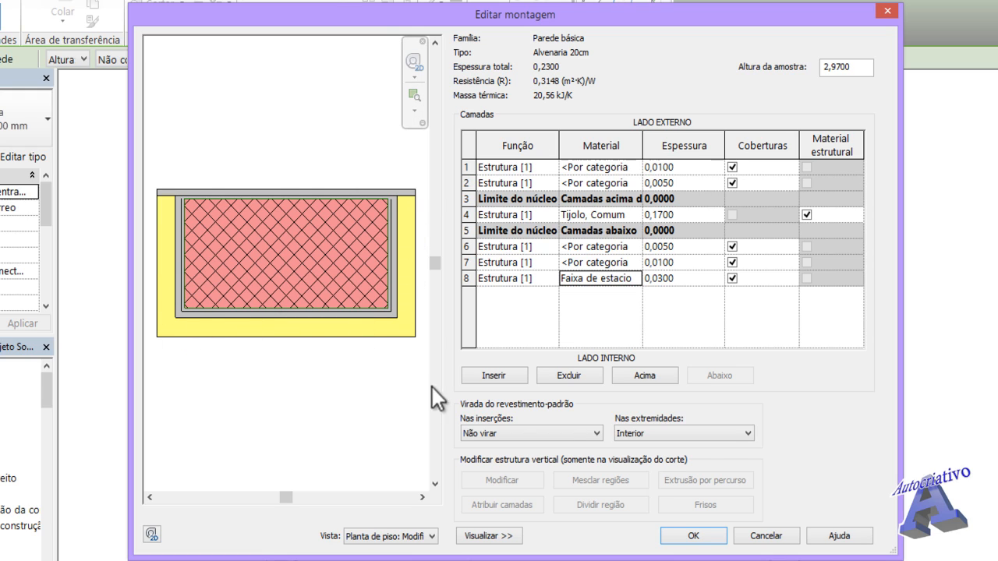
left_click(735, 433)
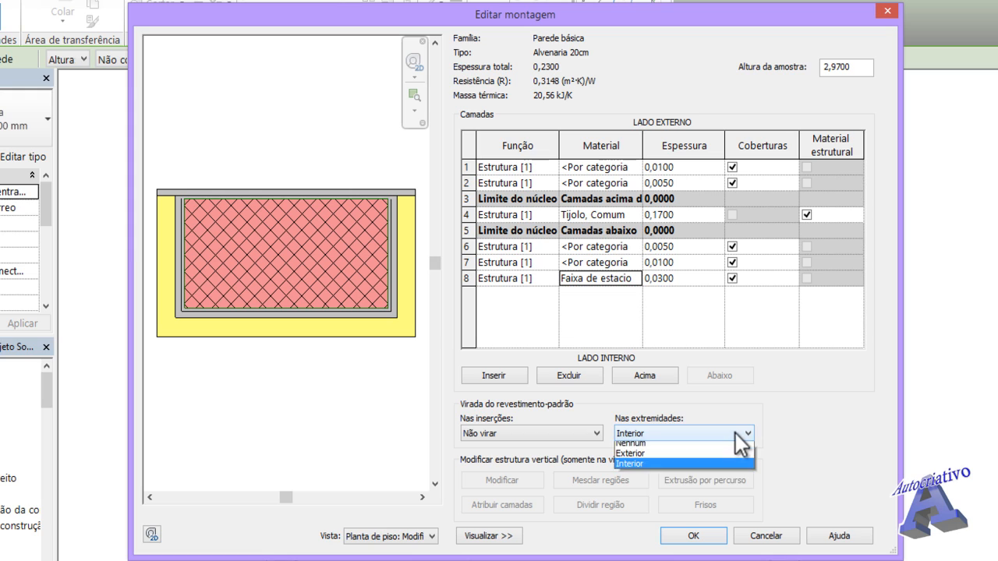
left_click(640, 458)
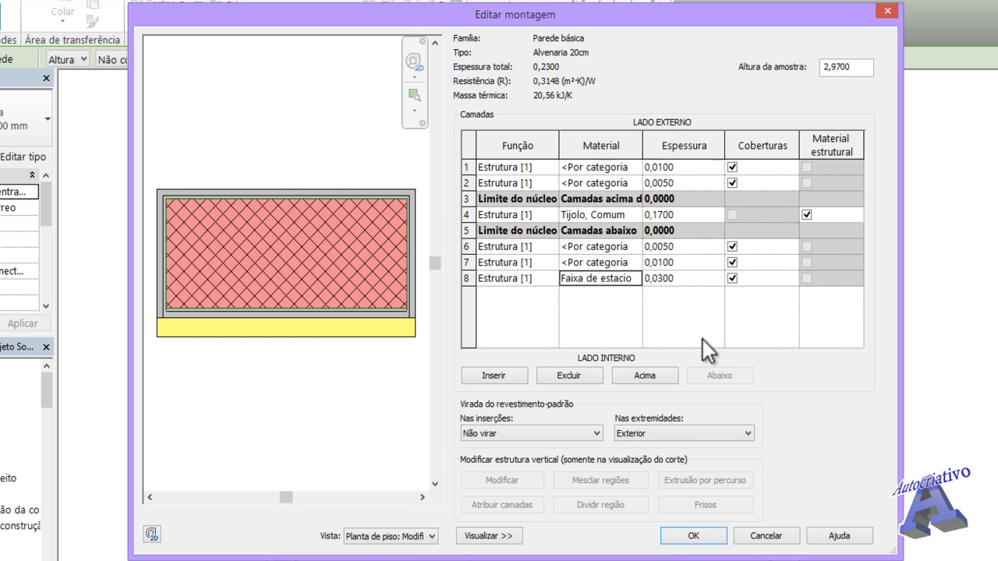
left_click(733, 436)
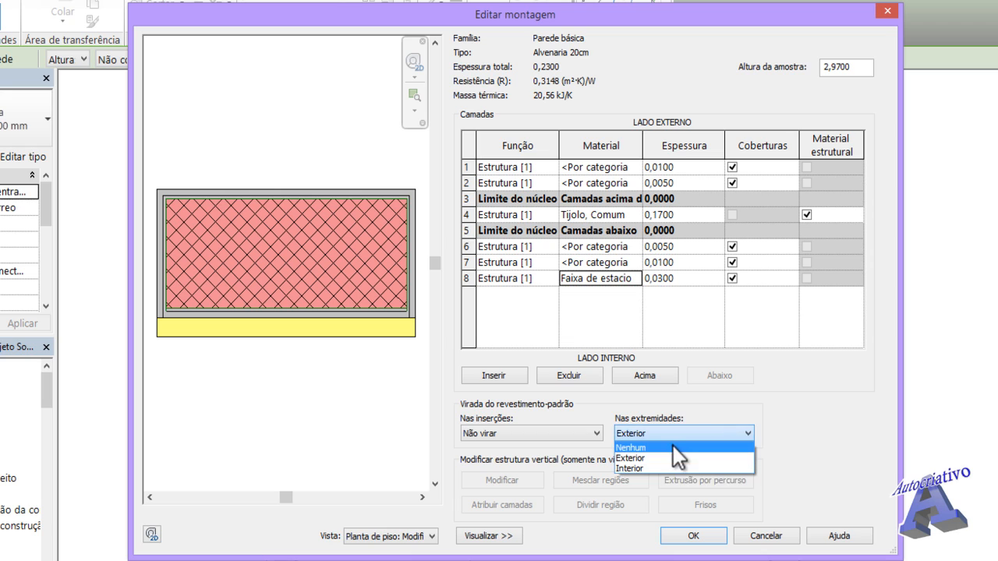
left_click(651, 447)
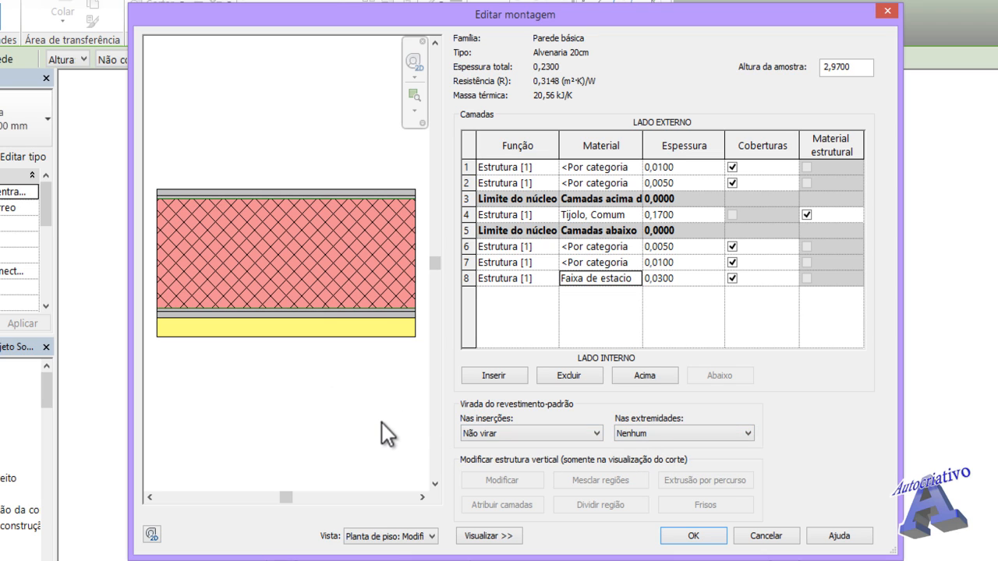
Delete the 0,03 Faixa de estacionamento layer from the wall assembly.
left_click(467, 278)
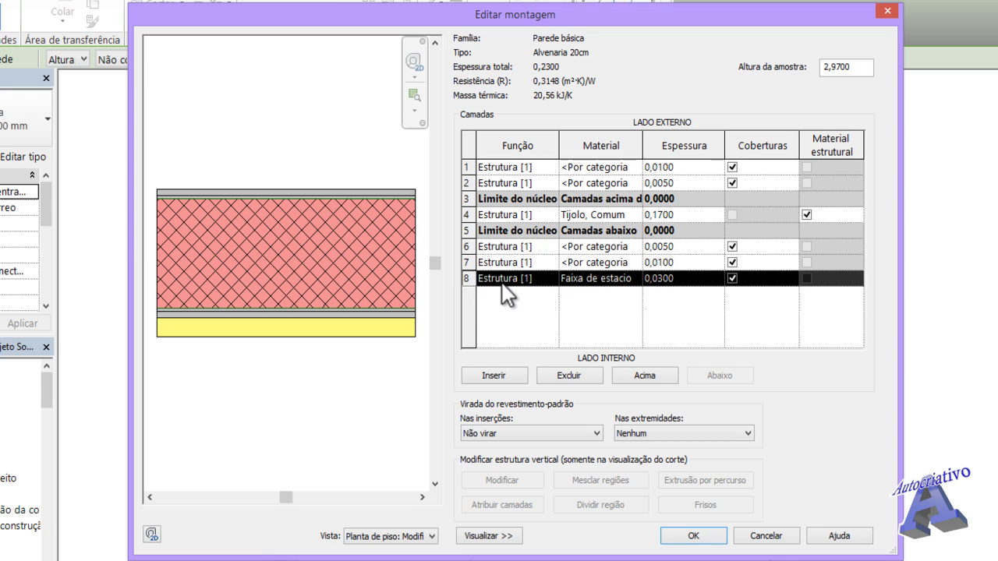
left_click(570, 376)
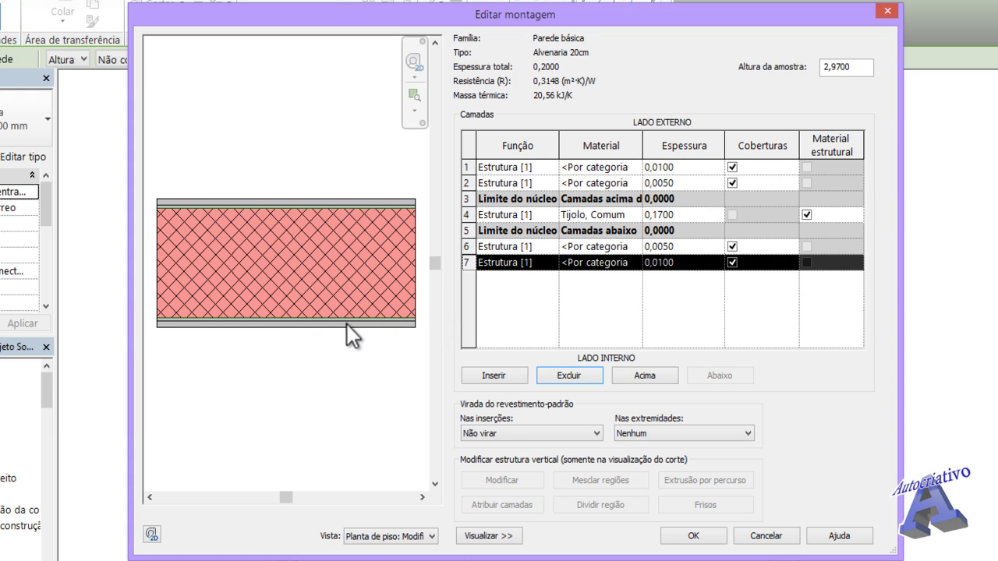
Assign the Faixa de estacionamento material to the innermost 0,01 layer and accept the wall assembly and type properties.
left_click(633, 263)
left_click(638, 262)
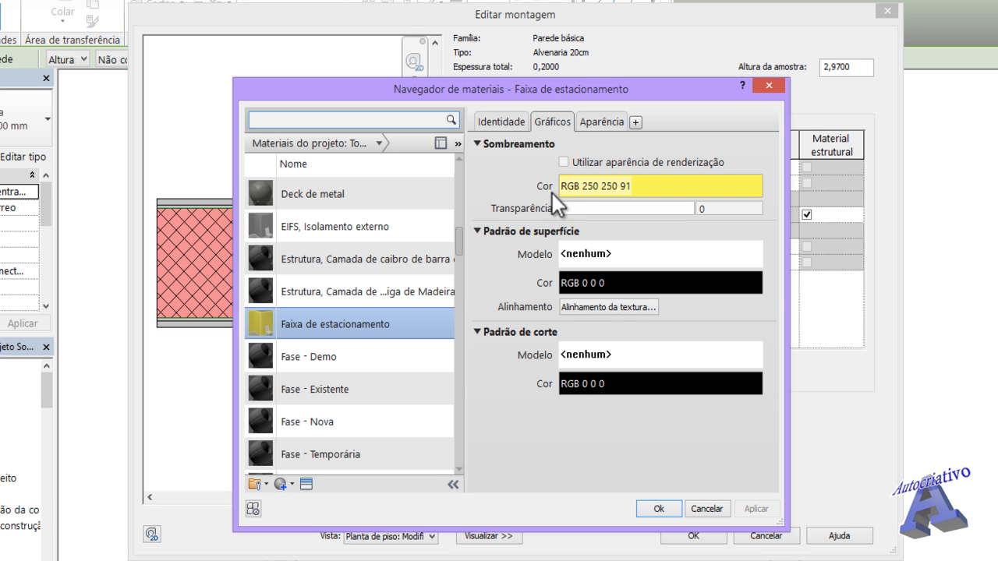
left_click(661, 510)
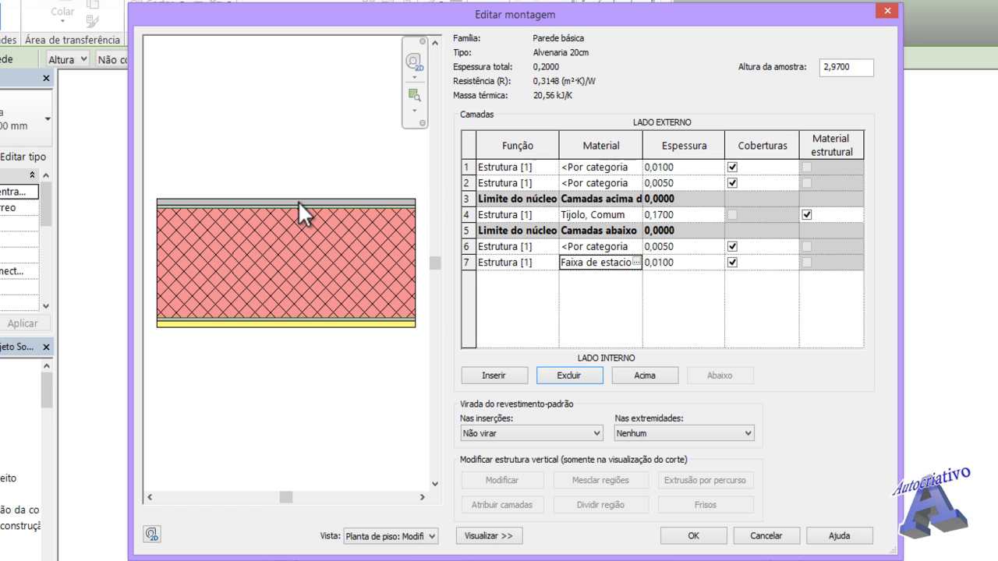
left_click(706, 537)
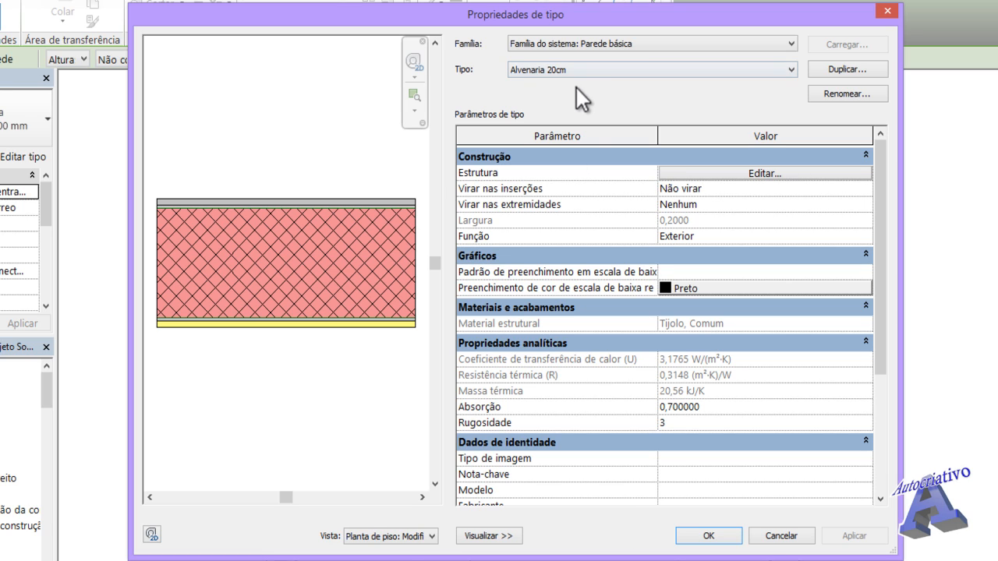
left_click(708, 537)
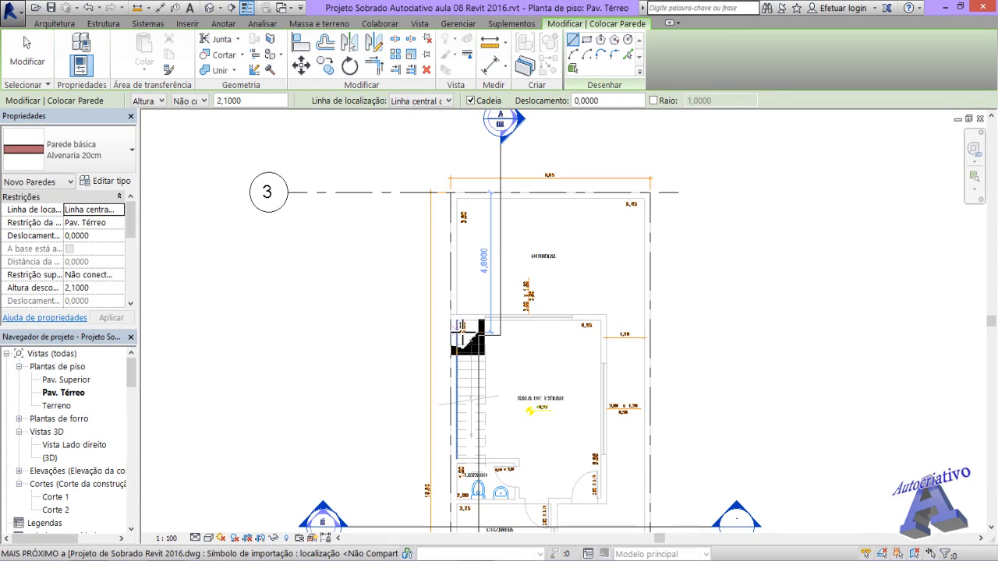
Set the unconnected height for the new Alvenaria 20cm walls to 2,97.
scroll(462, 338, "up", 6)
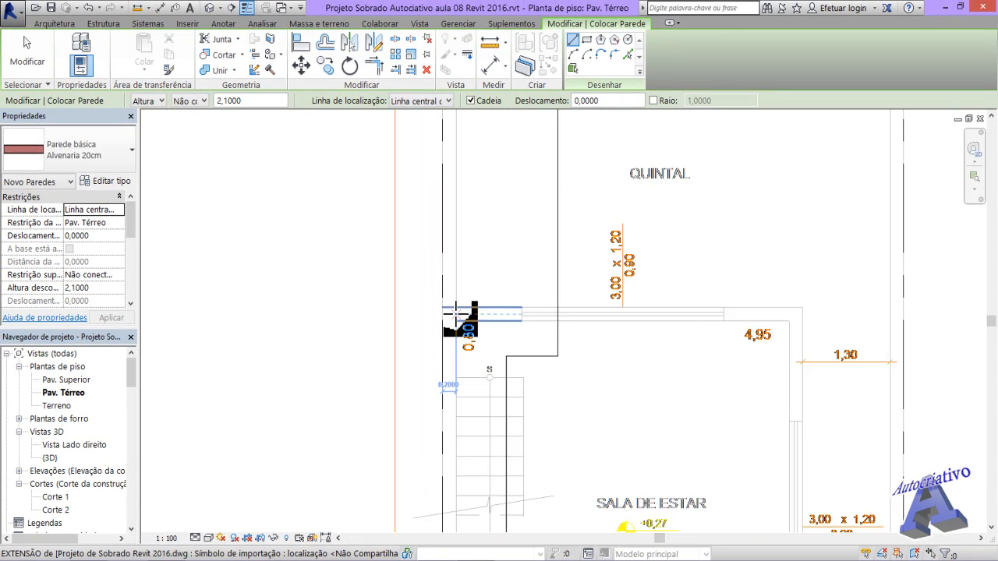
scroll(456, 316, "up", 2)
middle_click_drag(486, 334, 341, 251)
scroll(503, 320, "down", 5)
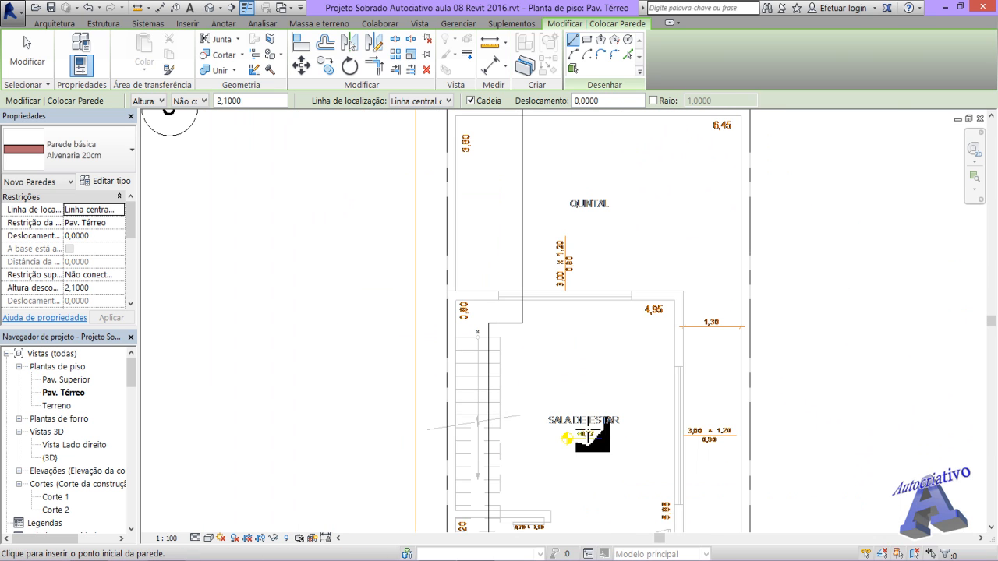
scroll(457, 295, "up", 3)
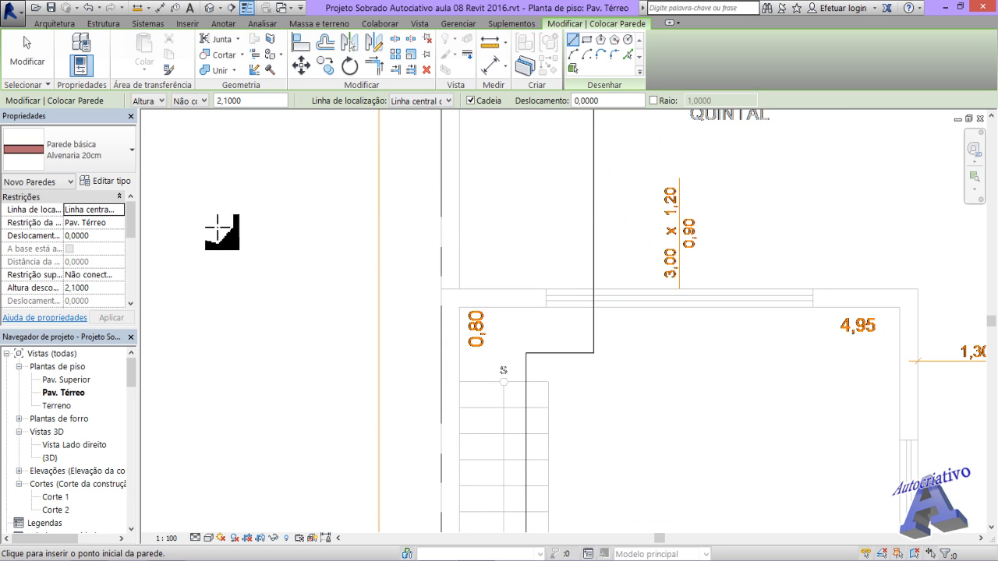
left_click(248, 101)
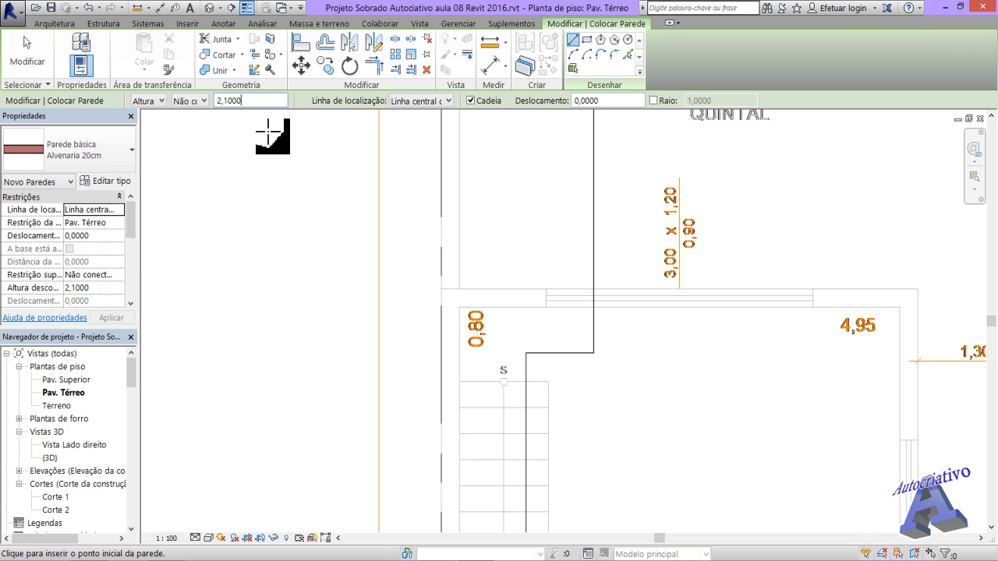
key("BackSpace")
key("BackSpace")
key("BackSpace")
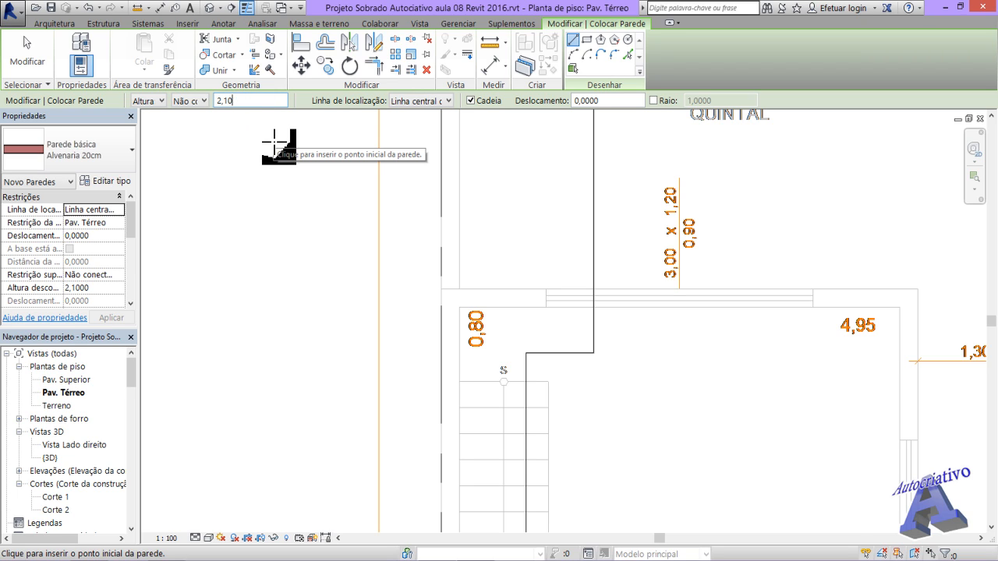
key("BackSpace")
type("0")
key("Return")
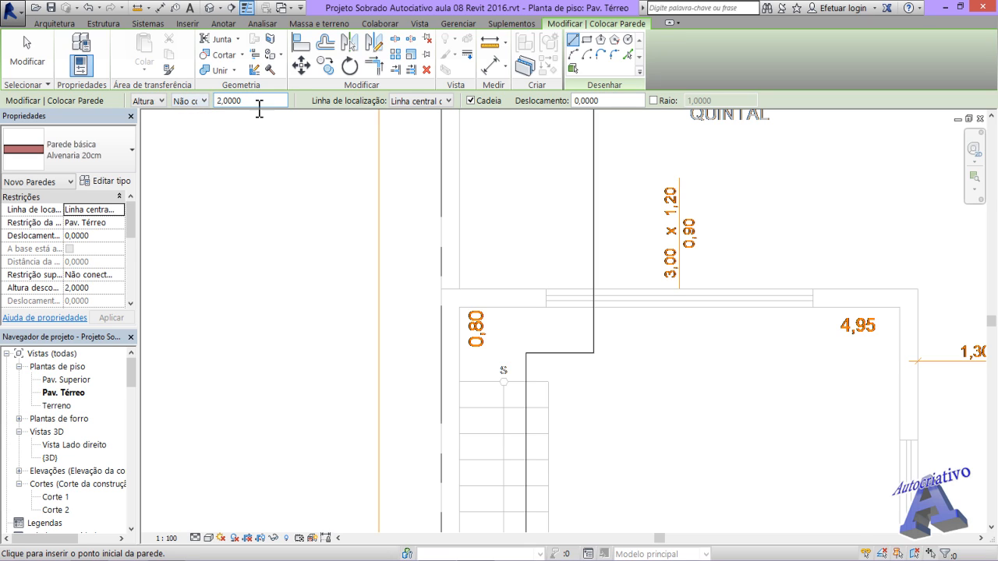
key("BackSpace")
key("BackSpace")
key("BackSpace")
key("BackSpace")
type("97")
key("Return")
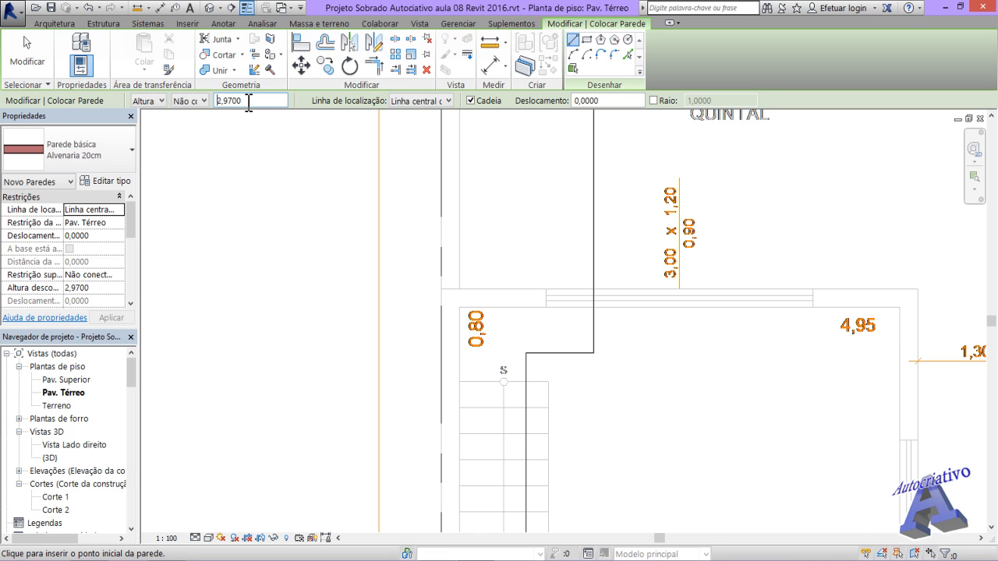
Using the Face de acabamento: Interna location line, draw a wall about 0,975 long from the inner corner above the stairs to the window's near edge.
left_click(449, 101)
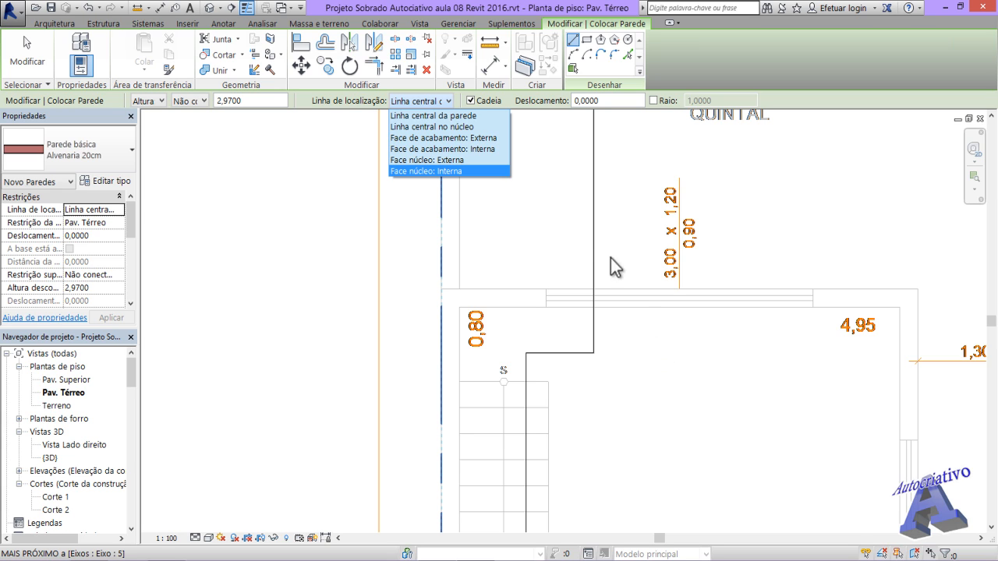
left_click(486, 150)
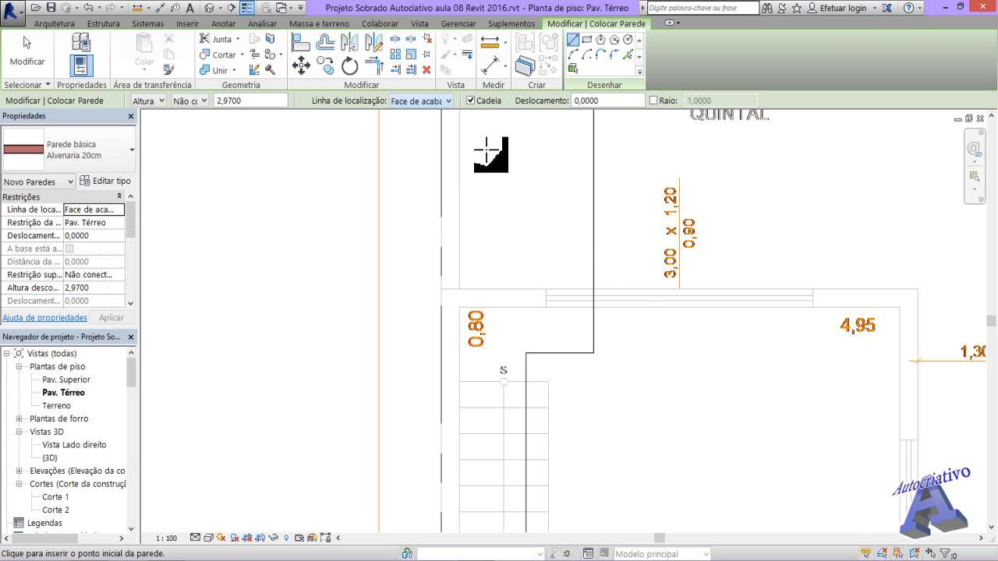
scroll(463, 308, "up", 2)
scroll(463, 315, "up", 3)
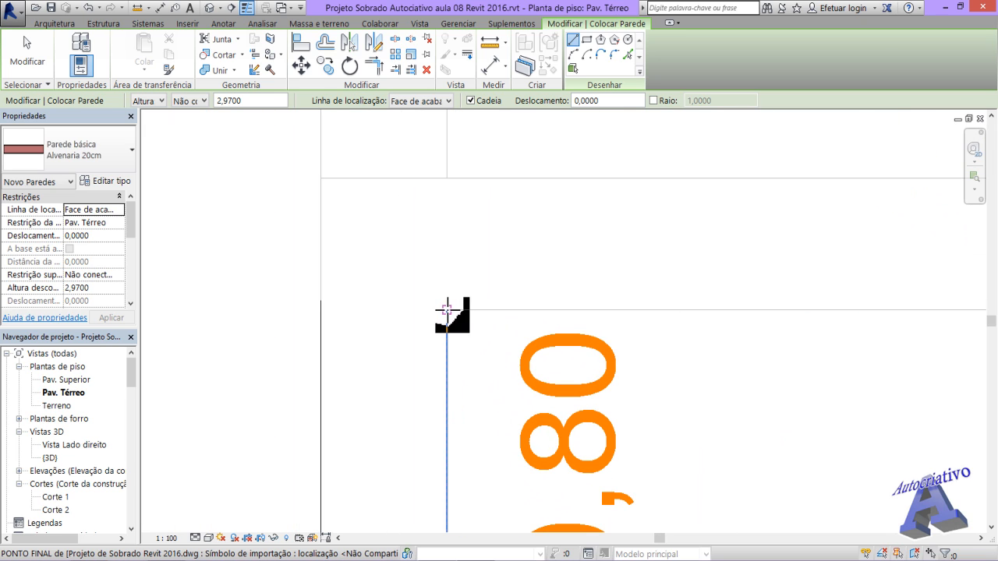
left_click(447, 311)
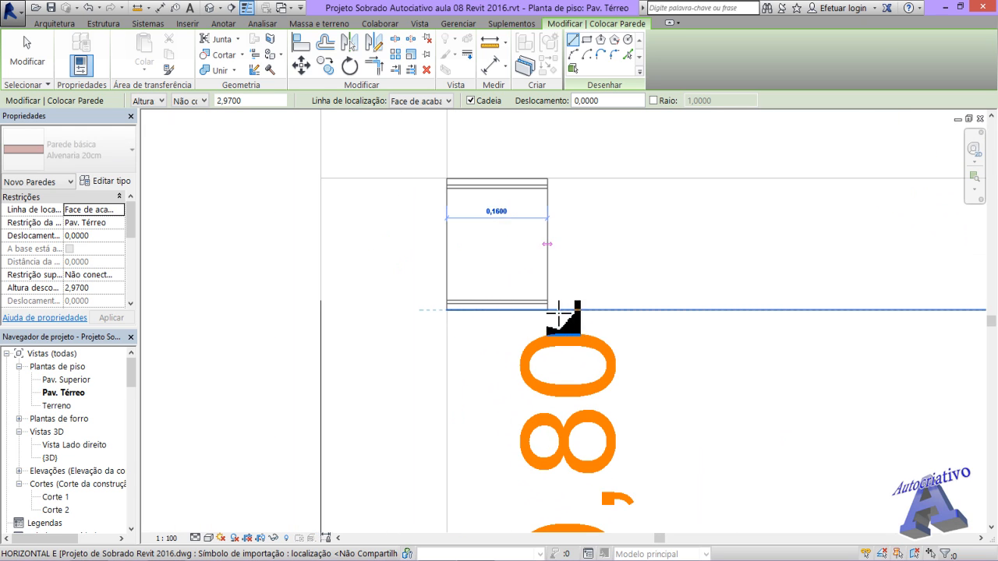
middle_click_drag(673, 330, 348, 338)
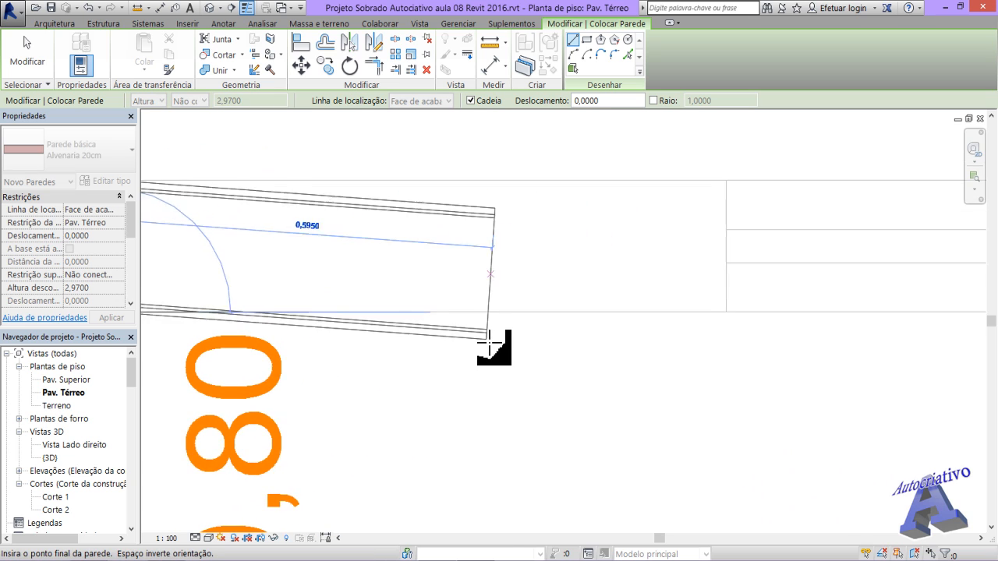
scroll(485, 350, "down", 1)
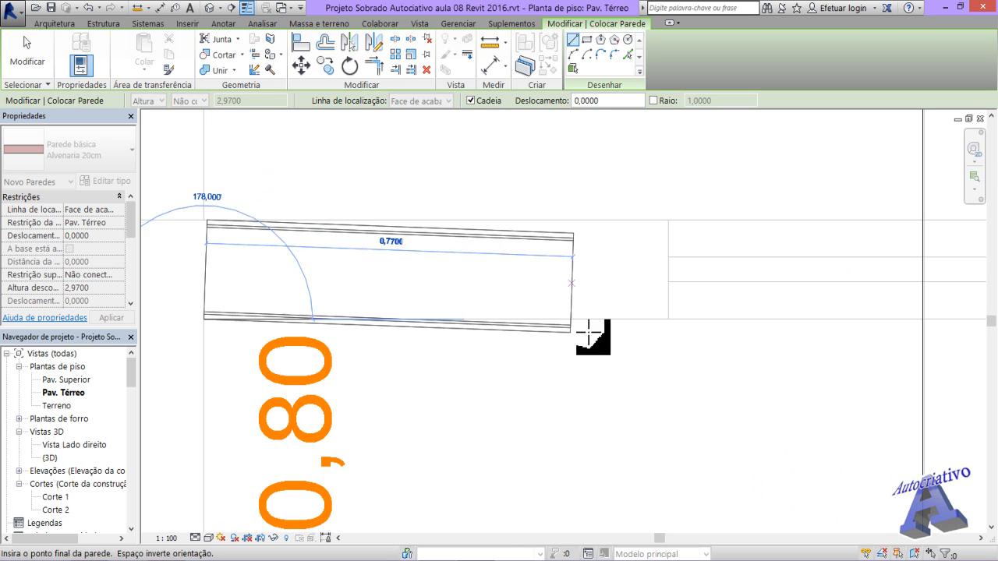
left_click(668, 319)
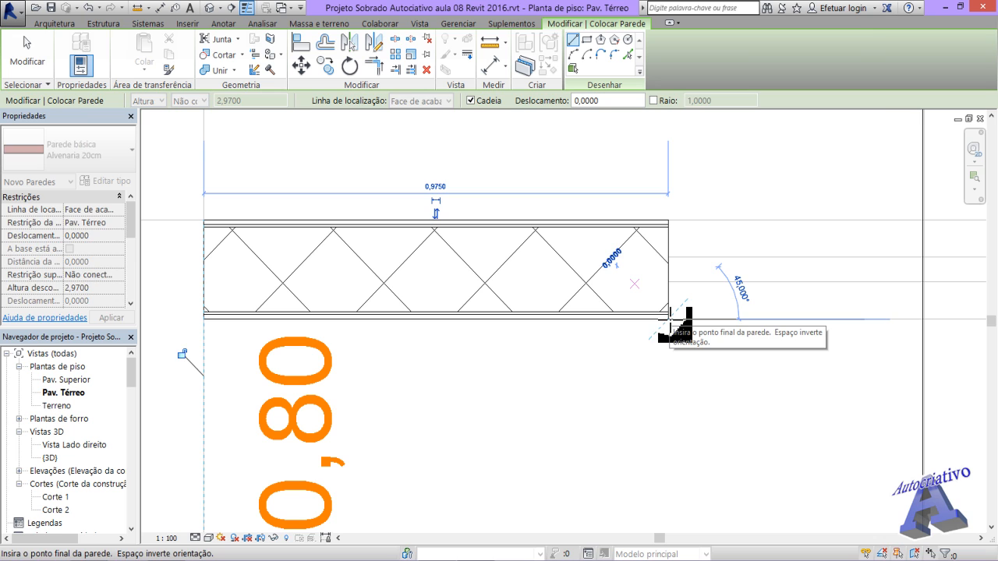
End the wall command and try the floor plan's detail level at Baixo before returning it to Médio.
key("Escape")
key("Escape")
middle_click_drag(521, 391, 650, 394)
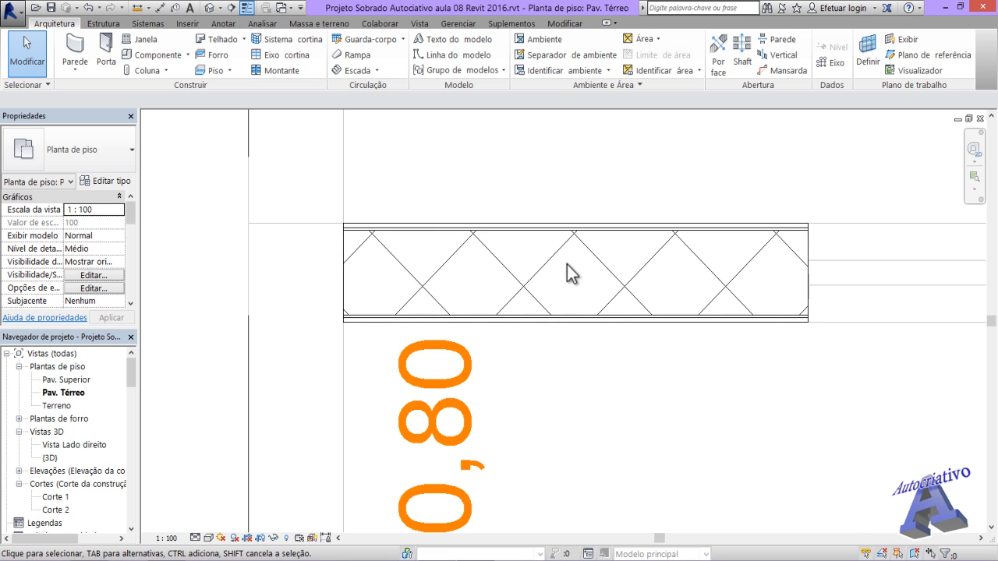
left_click(196, 538)
left_click(214, 494)
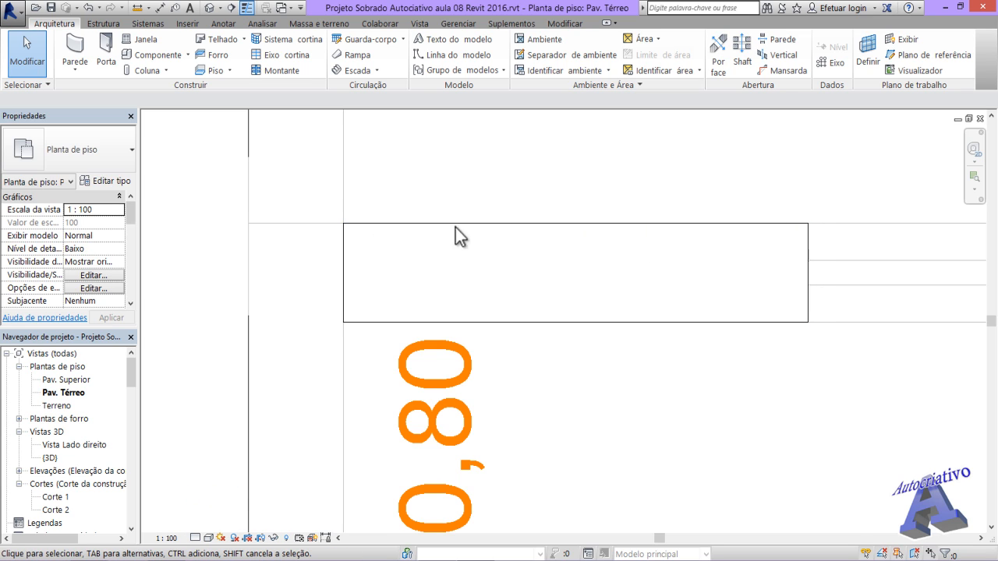
left_click(195, 538)
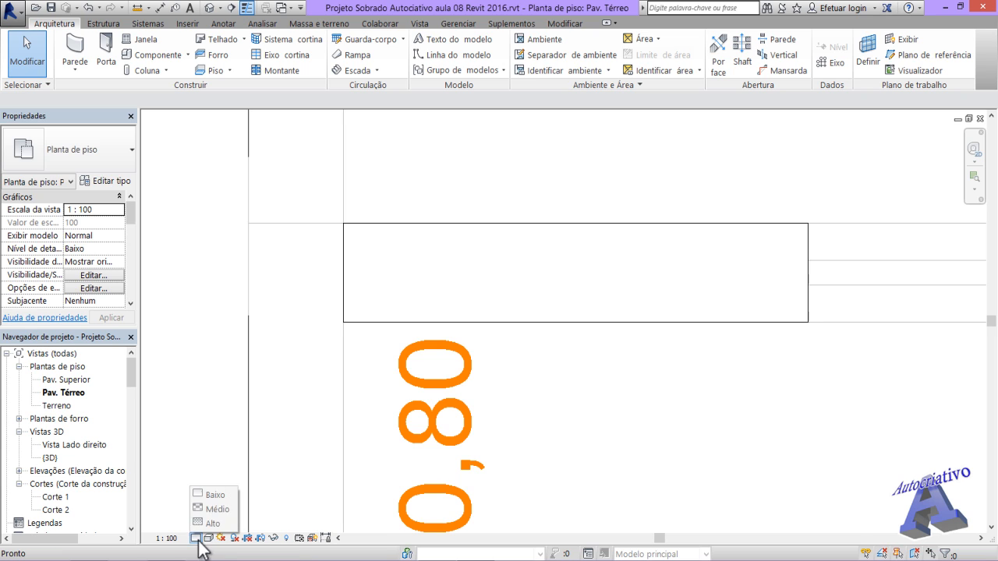
left_click(212, 509)
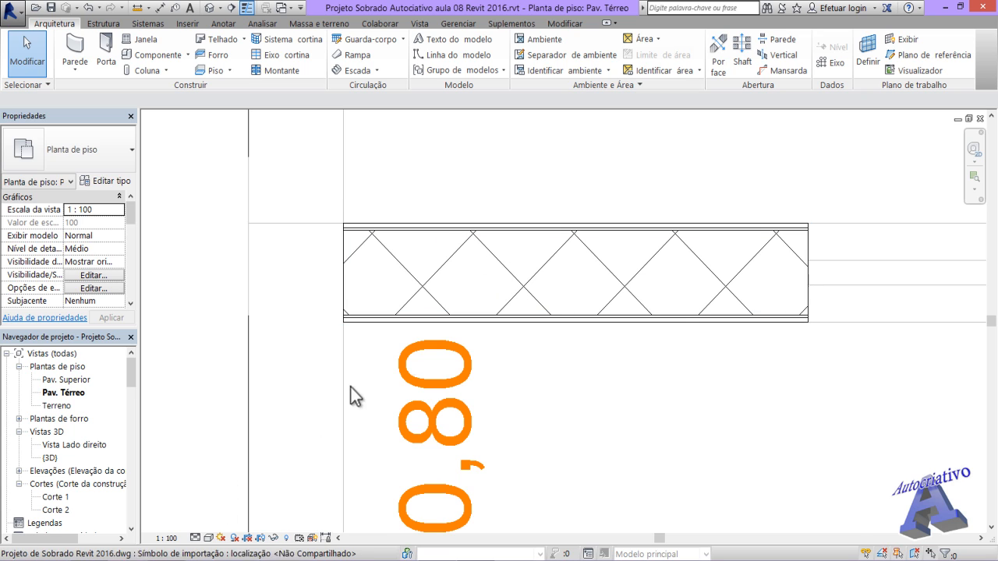
Set the floor plan's detail level to Alto and its visual style to Realista, and inspect the layers at the new wall's free end.
left_click(195, 538)
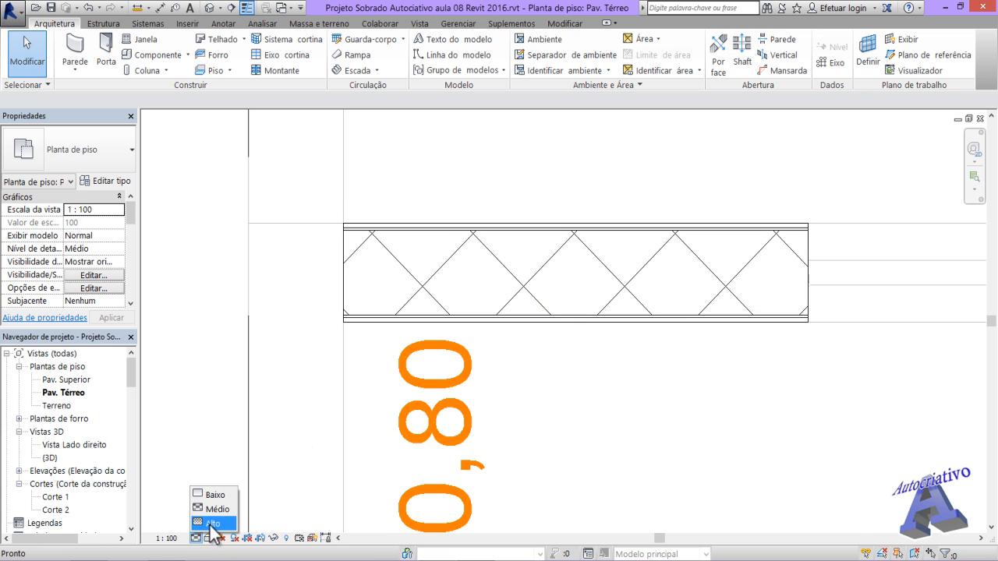
left_click(212, 523)
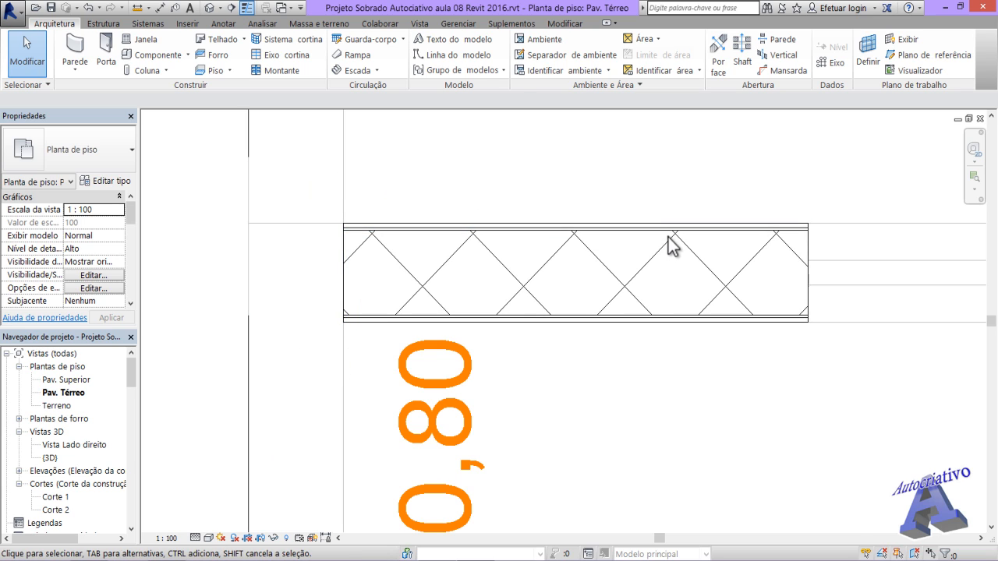
left_click(209, 538)
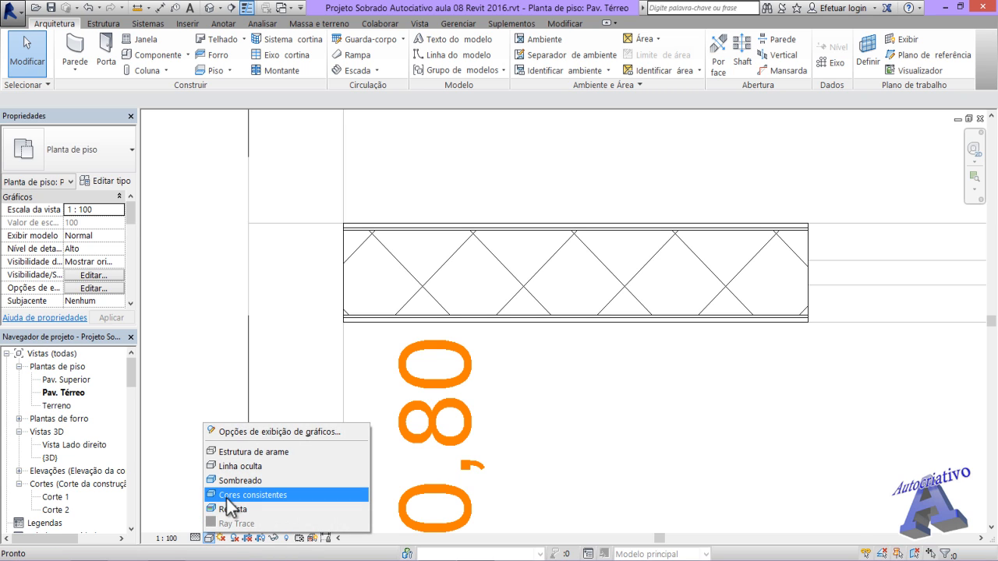
left_click(234, 510)
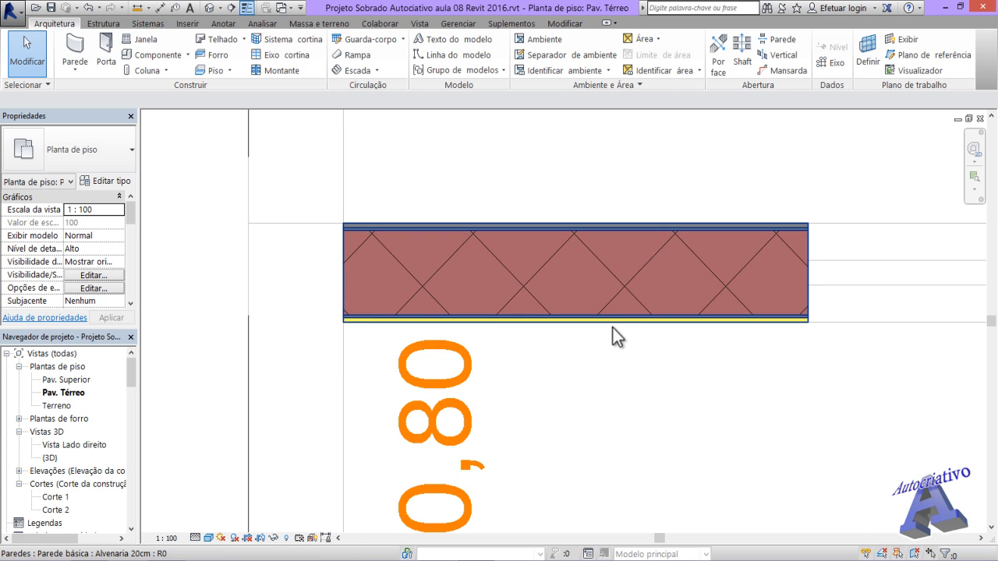
scroll(805, 344, "up", 3)
middle_click_drag(838, 308, 623, 374)
scroll(586, 393, "up", 3)
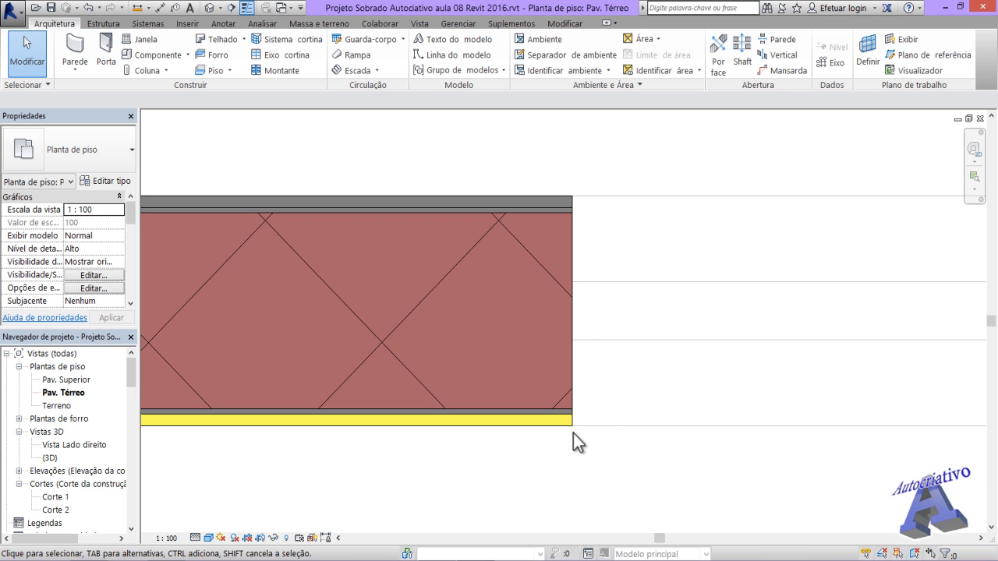
scroll(536, 456, "down", 5)
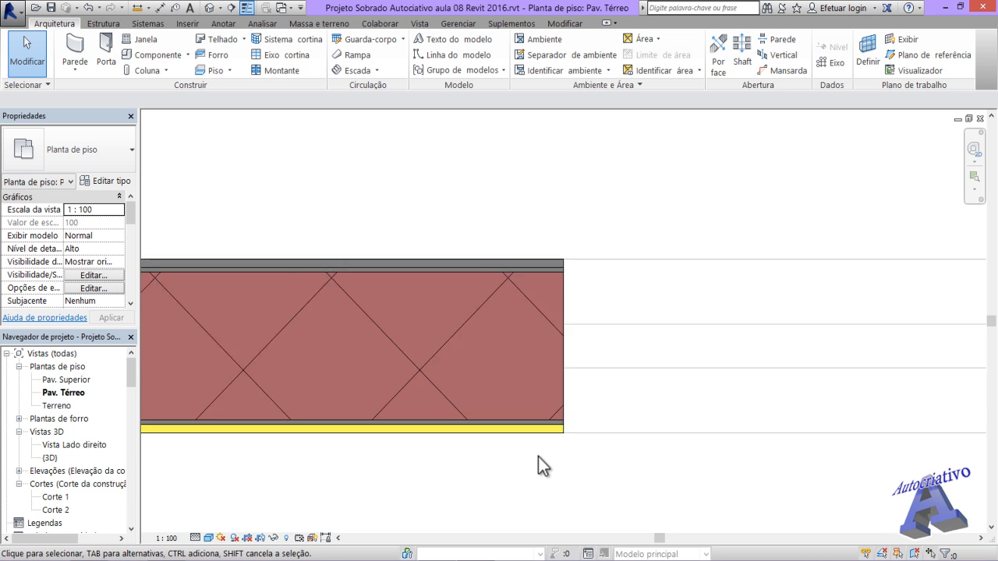
middle_click_drag(566, 483, 619, 398)
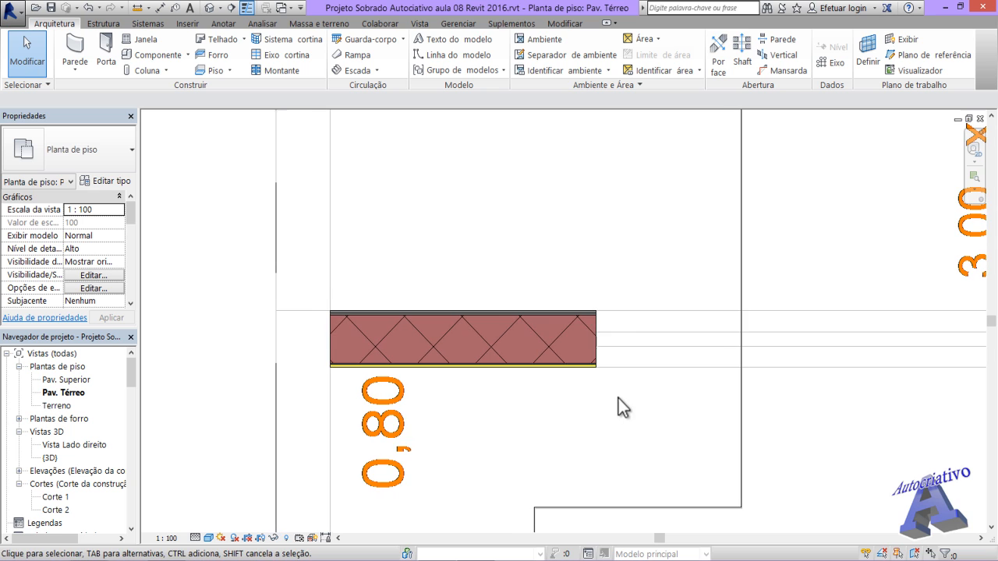
Using the Face de acabamento: Externa location line, draw an Alvenaria 20cm wall from the first wall's outer end to the living room's far outer corner.
left_click(78, 50)
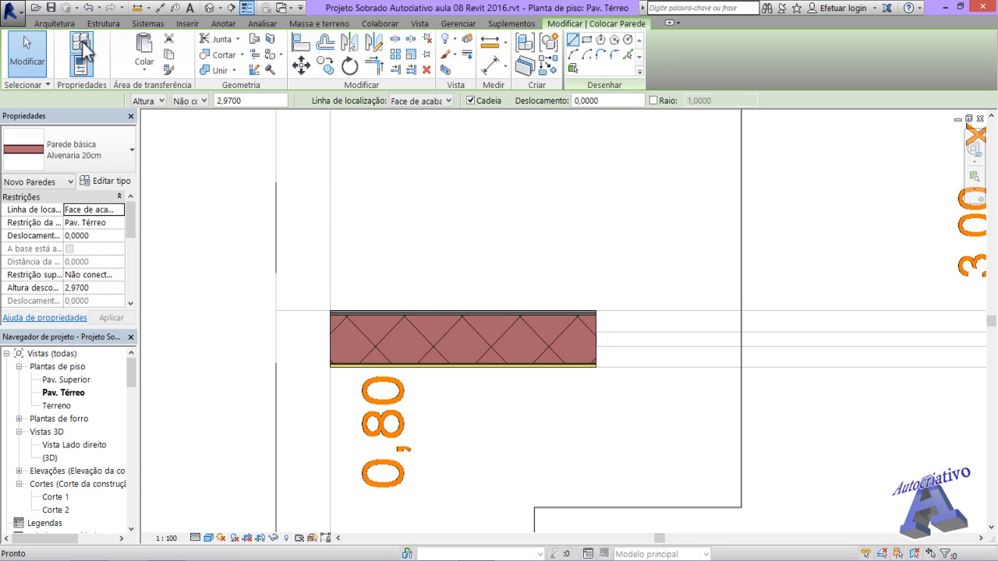
middle_click_drag(584, 398, 497, 426)
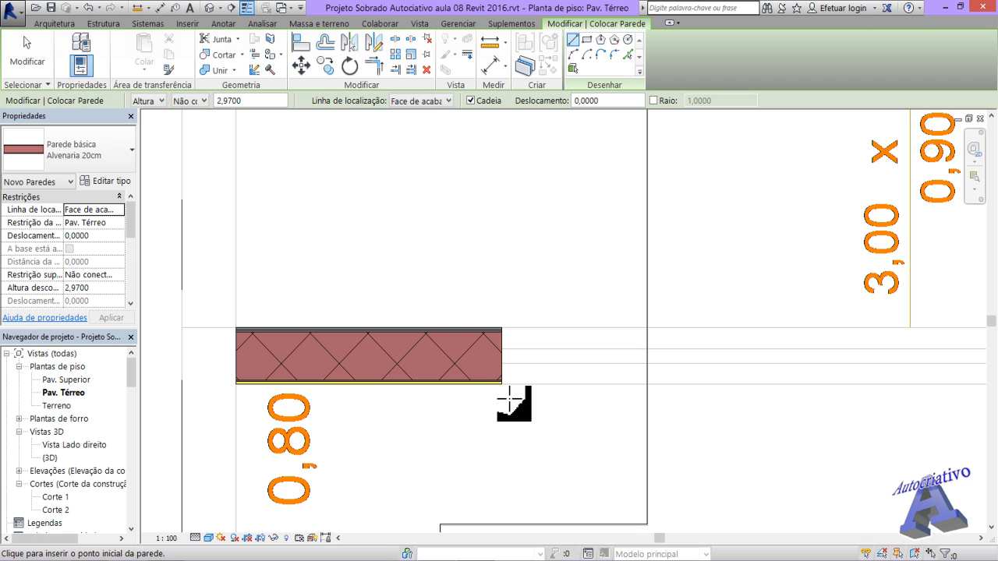
left_click(448, 103)
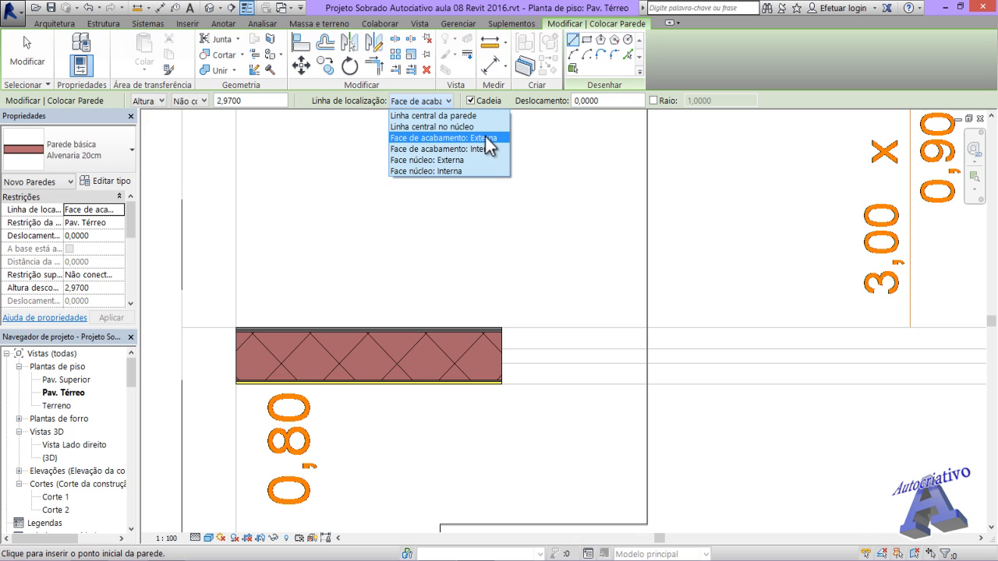
left_click(485, 137)
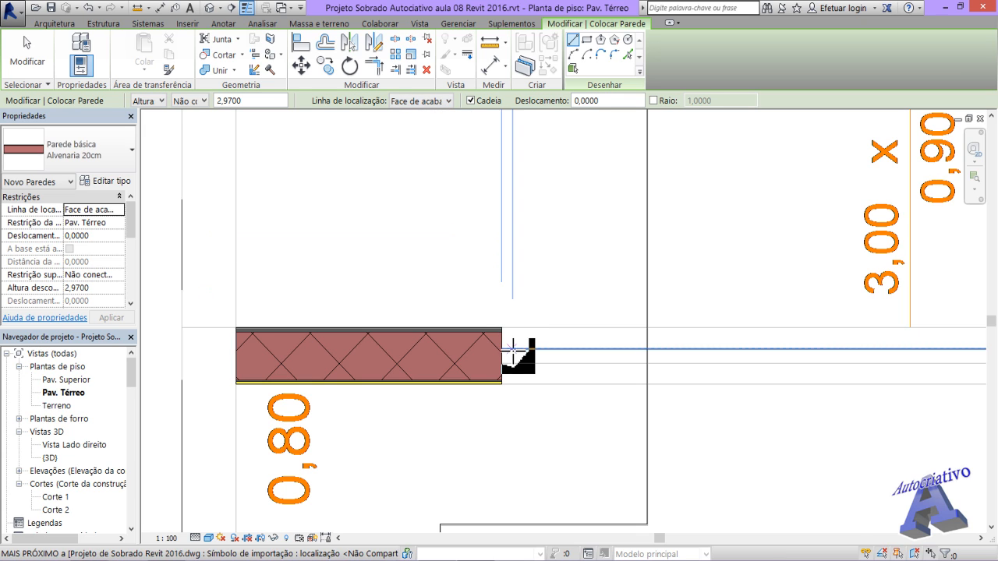
scroll(502, 328, "up", 3)
scroll(507, 325, "up", 4)
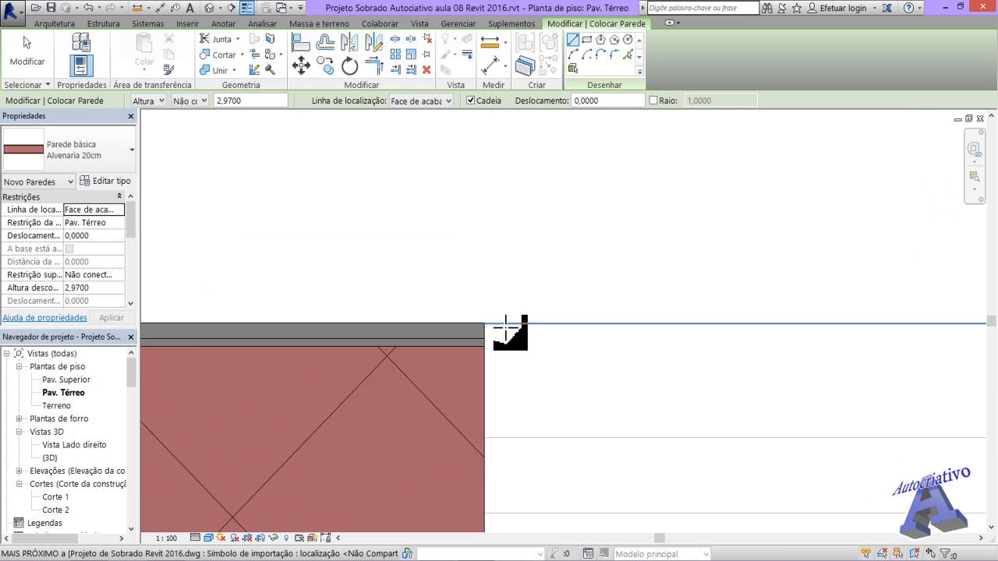
left_click(469, 320)
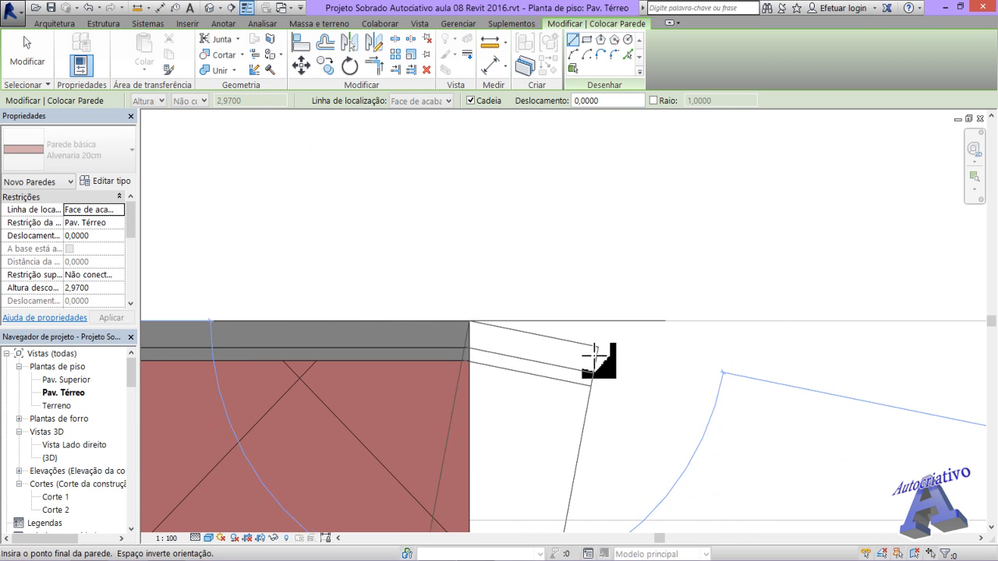
scroll(600, 300, "down", 2)
scroll(602, 308, "down", 2)
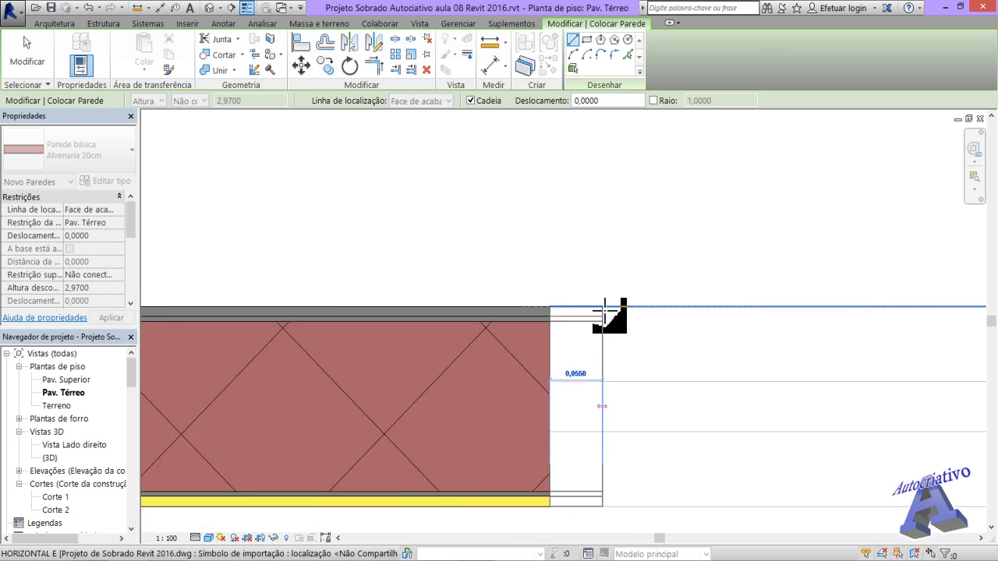
middle_click_drag(601, 312, 334, 326)
scroll(514, 327, "down", 3)
middle_click_drag(685, 343, 379, 343)
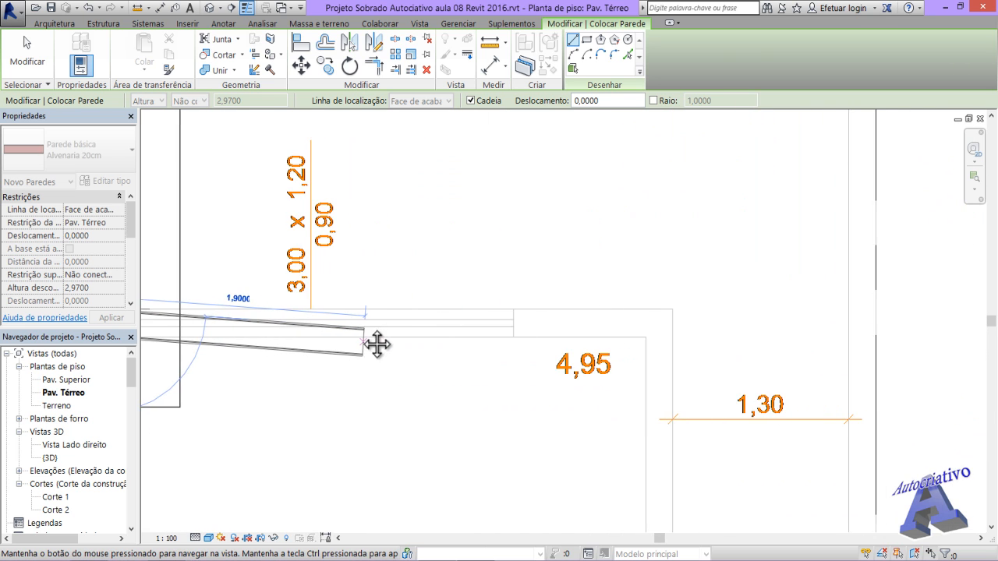
scroll(682, 306, "up", 4)
scroll(667, 316, "up", 2)
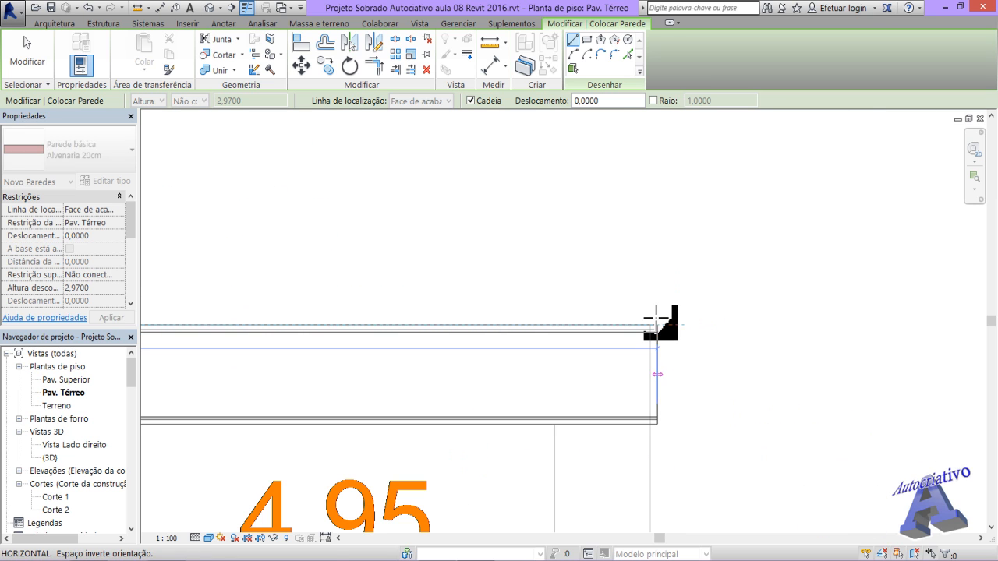
left_click(650, 325)
Continue the chained wall along the living room's yard side to the corner by the 0,90 x 2,10 door and back to the kitchen's outer corner.
scroll(642, 395, "down", 3)
scroll(636, 394, "down", 3)
middle_click_drag(635, 397, 624, 223)
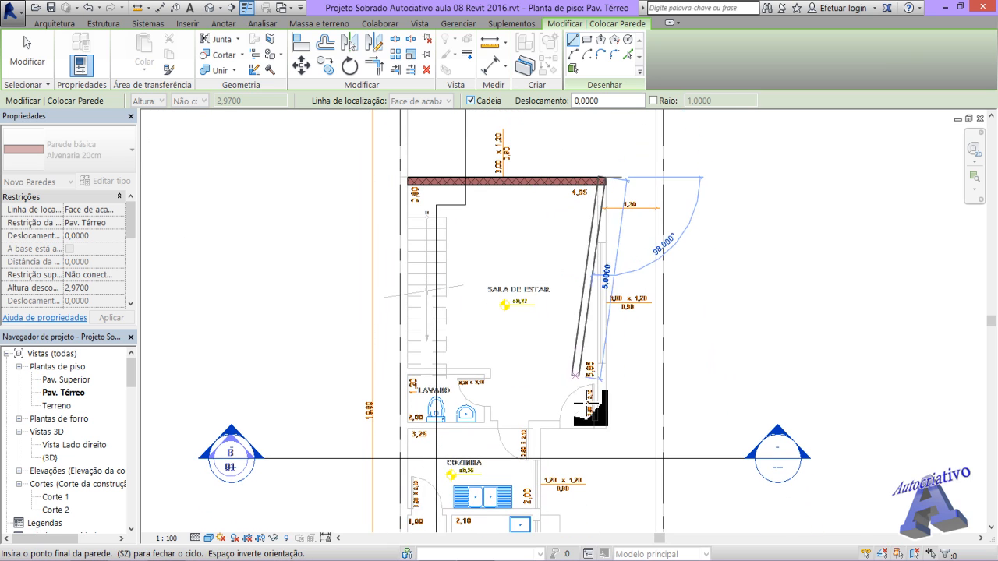
scroll(606, 434, "up", 4)
scroll(609, 435, "up", 4)
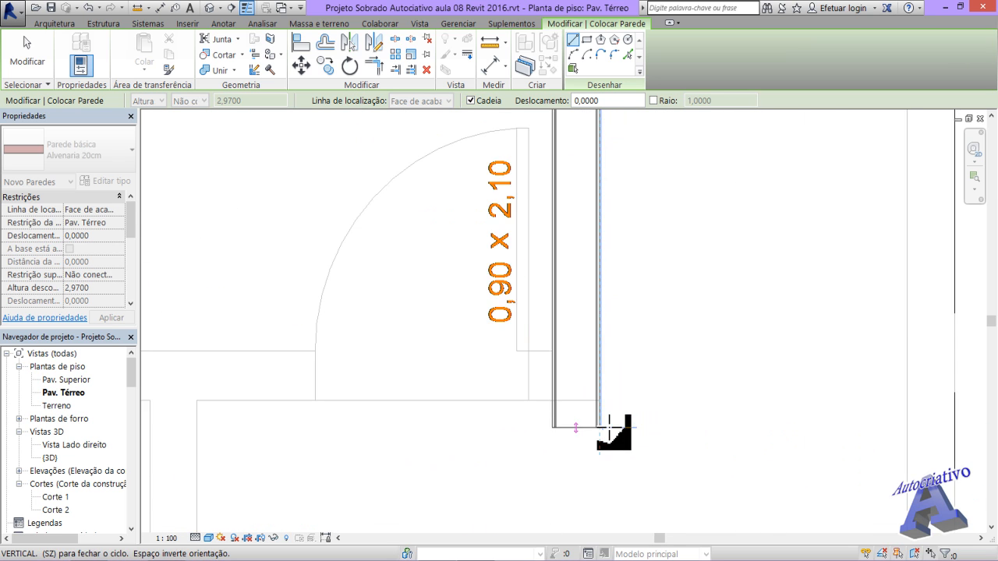
left_click(595, 388)
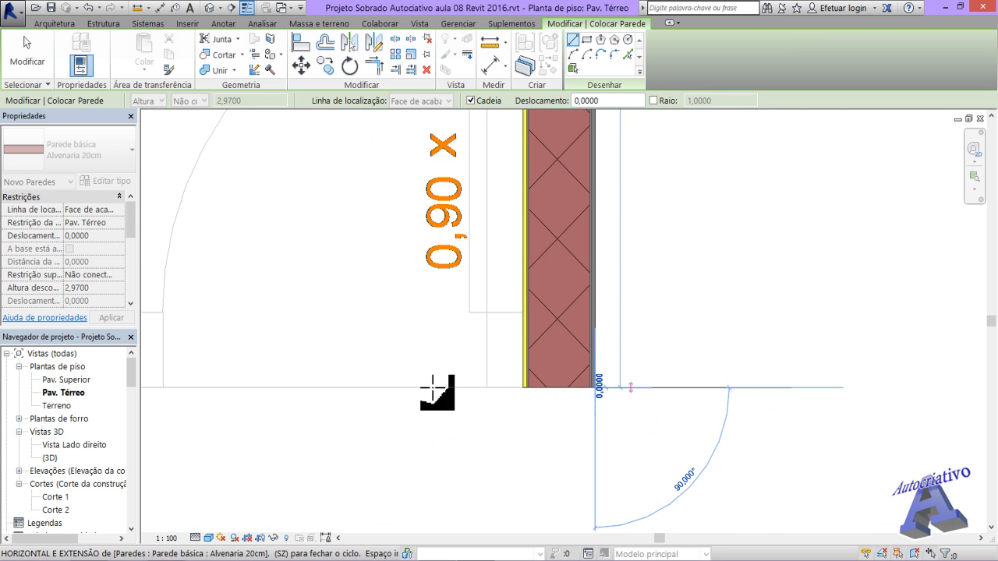
mouse_move(341, 396)
middle_mouse_down()
mouse_move(597, 405)
mouse_move(894, 392)
middle_mouse_up()
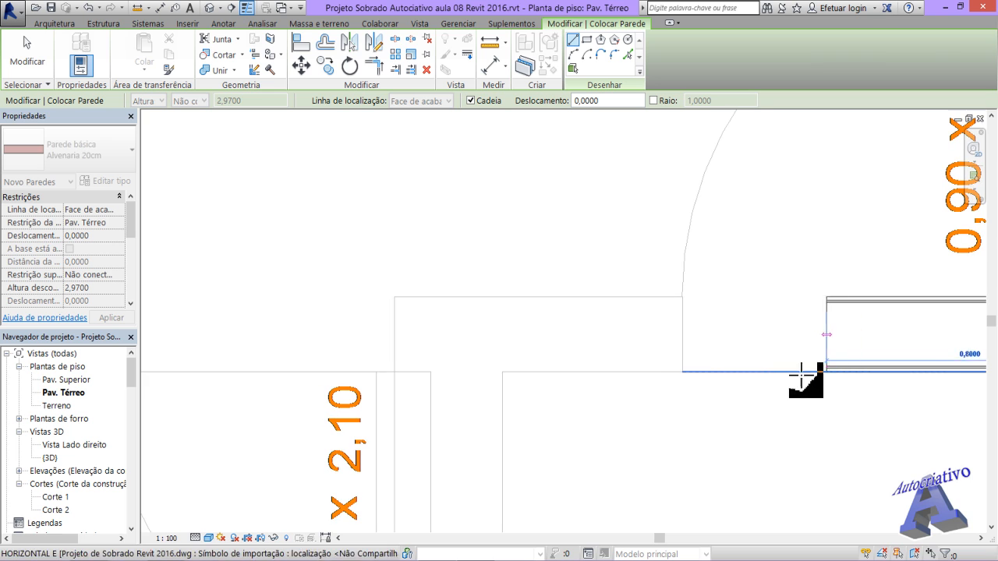
left_click(503, 372)
Draw the next chained wall from the kitchen's outer corner to the garage's front line between Garagem and Quintal, and end the wall command.
scroll(507, 437, "down", 5)
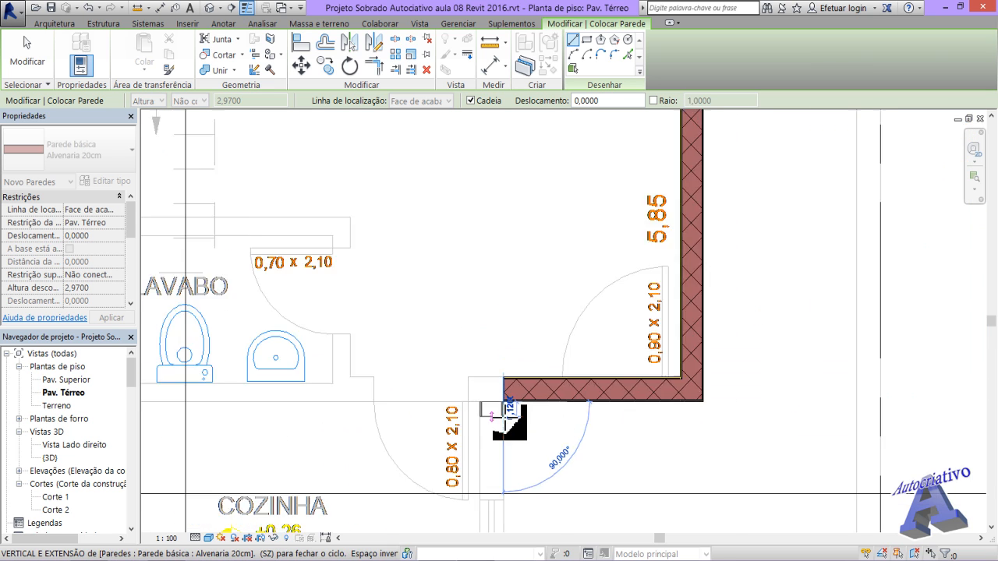
scroll(521, 440, "down", 1)
middle_click_drag(526, 434, 534, 279)
middle_click_drag(535, 392, 523, 241)
middle_click_drag(527, 457, 535, 290)
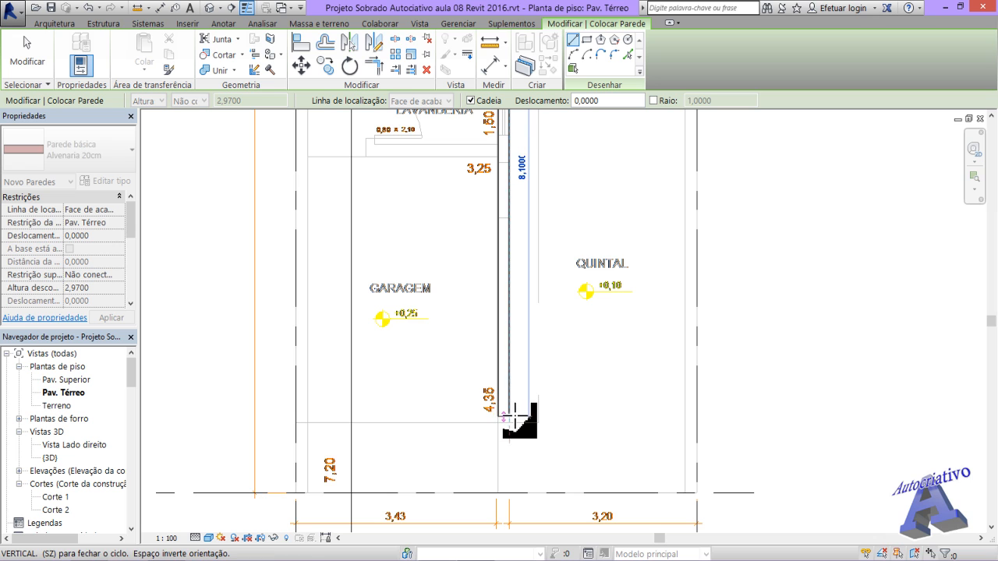
scroll(505, 419, "up", 3)
scroll(506, 419, "down", 2)
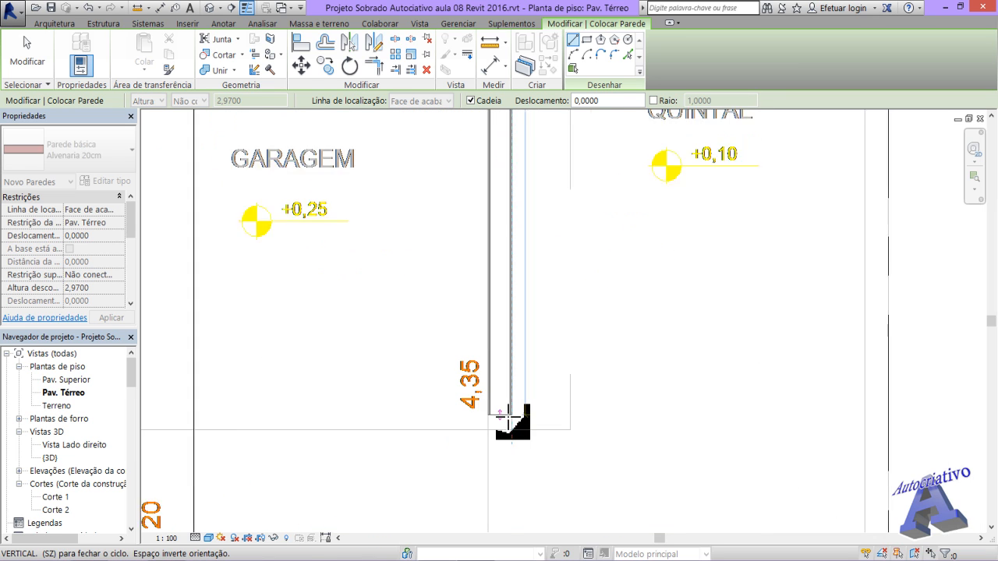
scroll(506, 421, "up", 5)
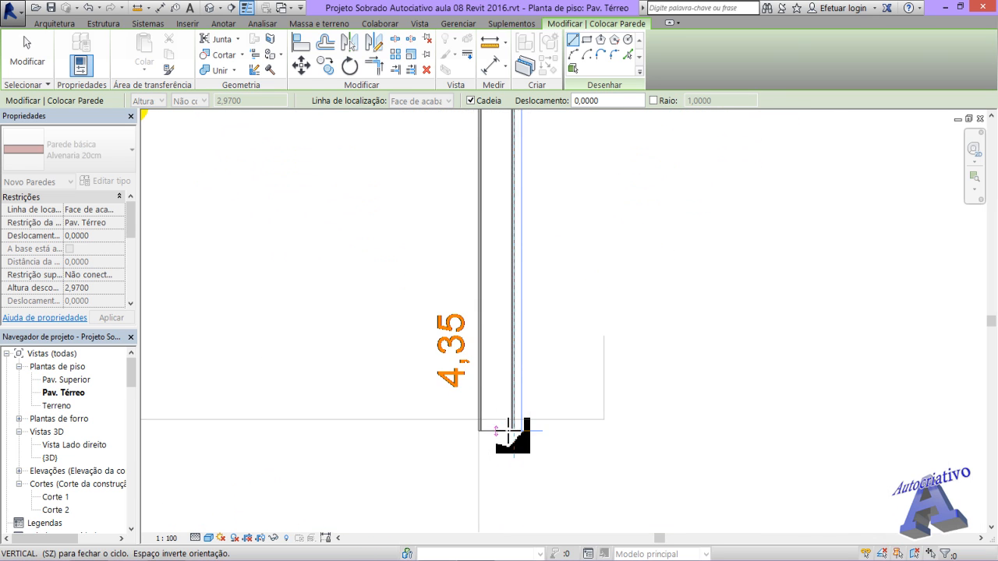
scroll(510, 430, "up", 2)
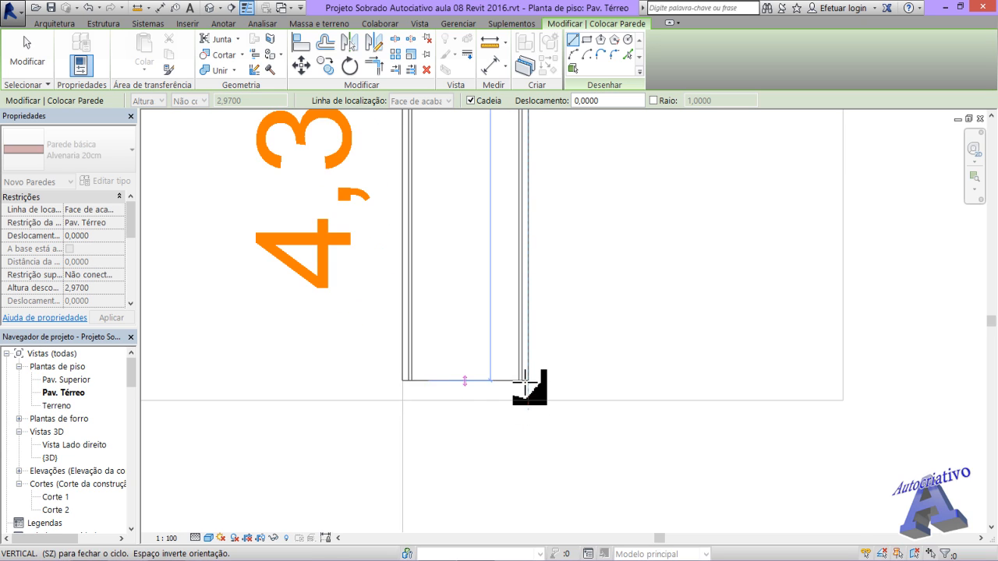
left_click(529, 400)
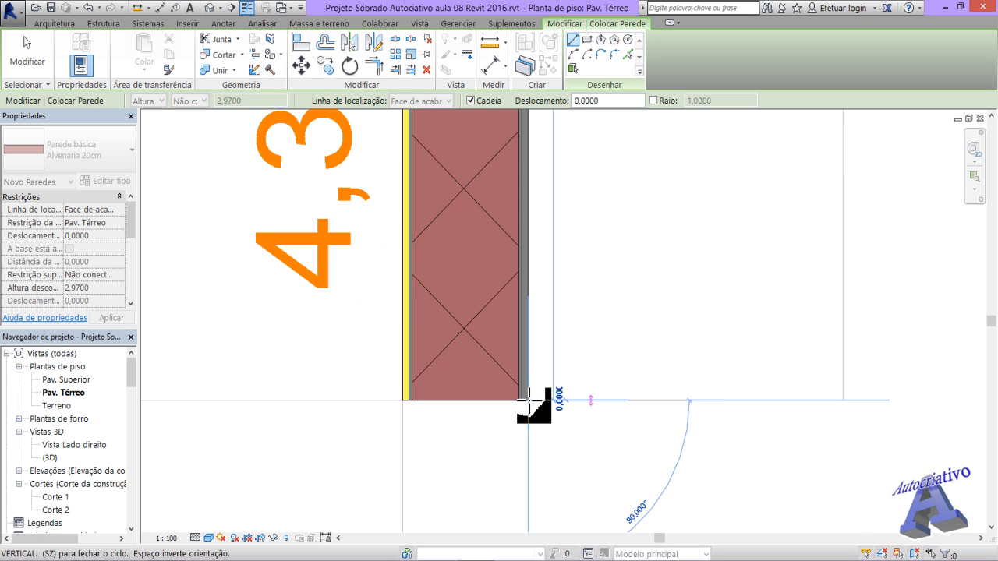
key("Escape")
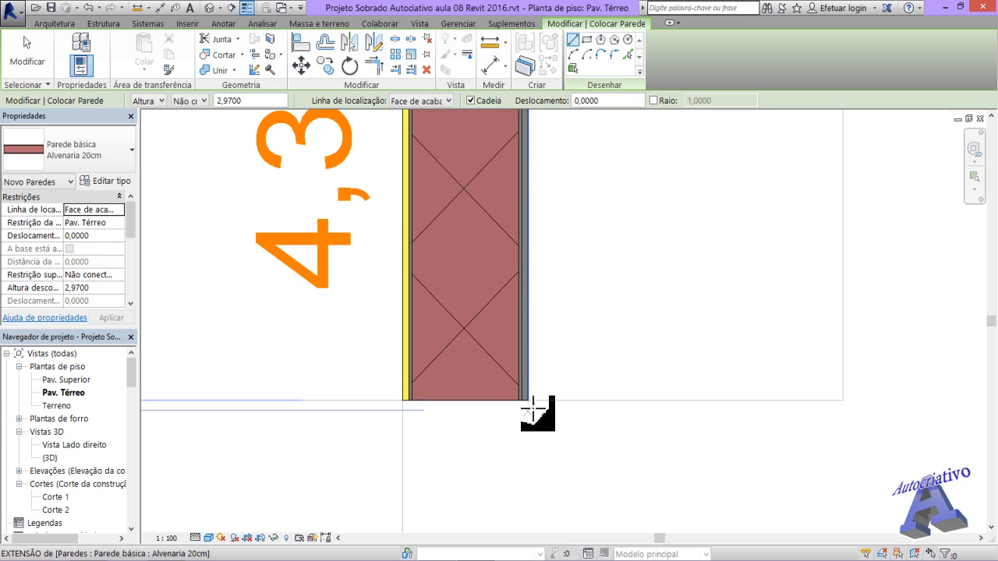
key("Escape")
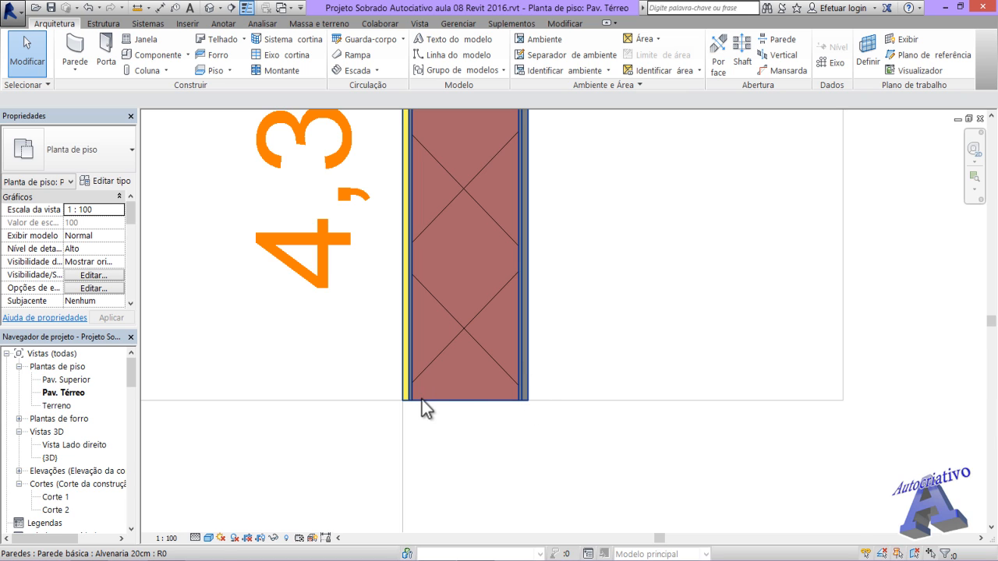
Edit the Alvenaria 20cm wall type's structure so its layers wrap at the ends with the Exterior option, and apply the change.
left_click(523, 360)
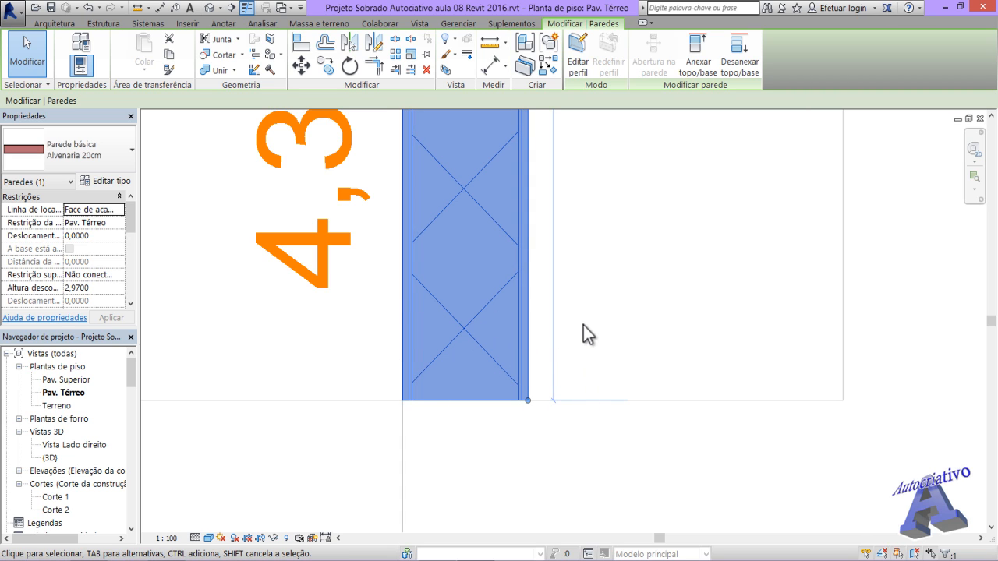
left_click(127, 182)
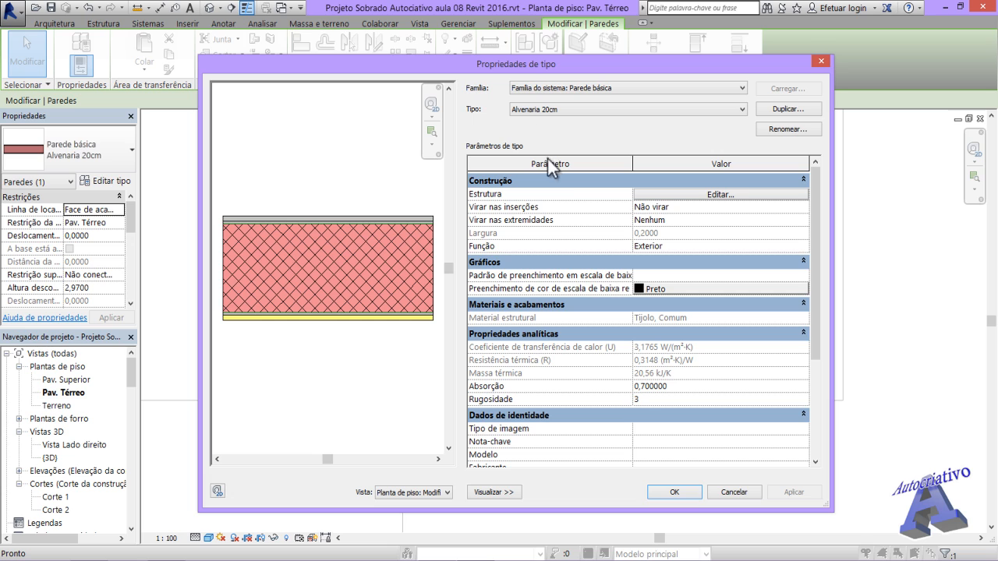
left_click(719, 195)
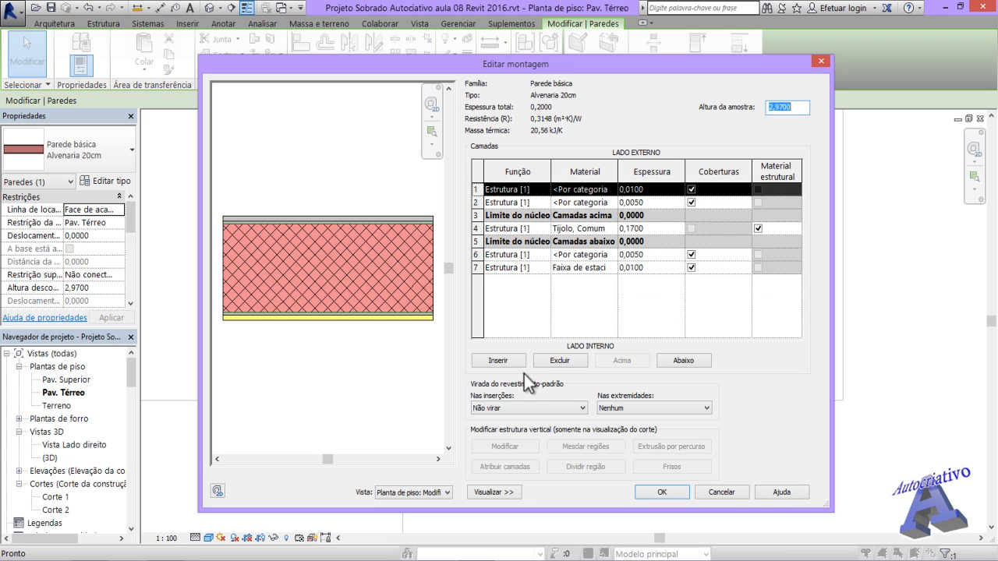
left_click(667, 406)
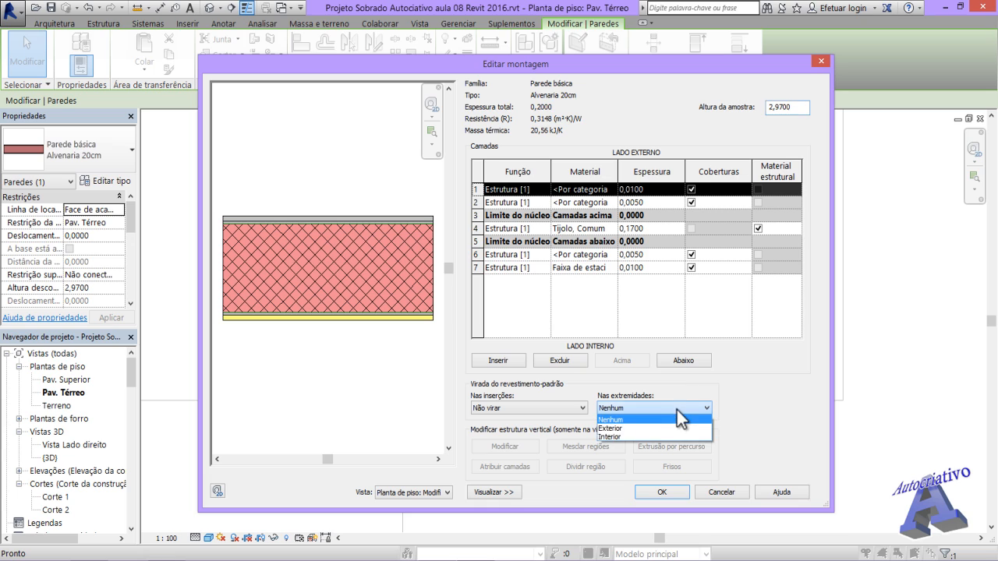
left_click(623, 428)
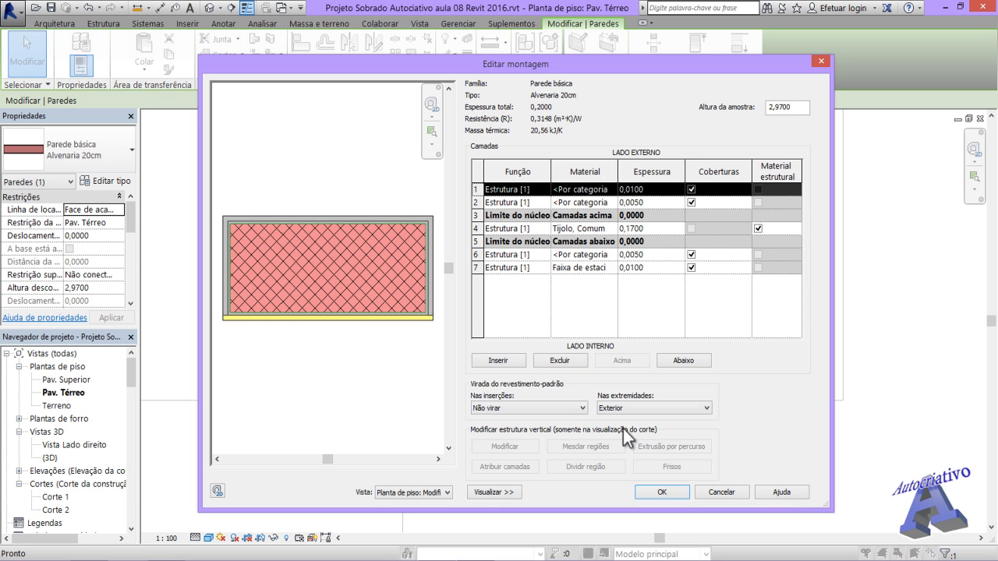
left_click(662, 492)
left_click(787, 492)
left_click(682, 491)
left_click(626, 471)
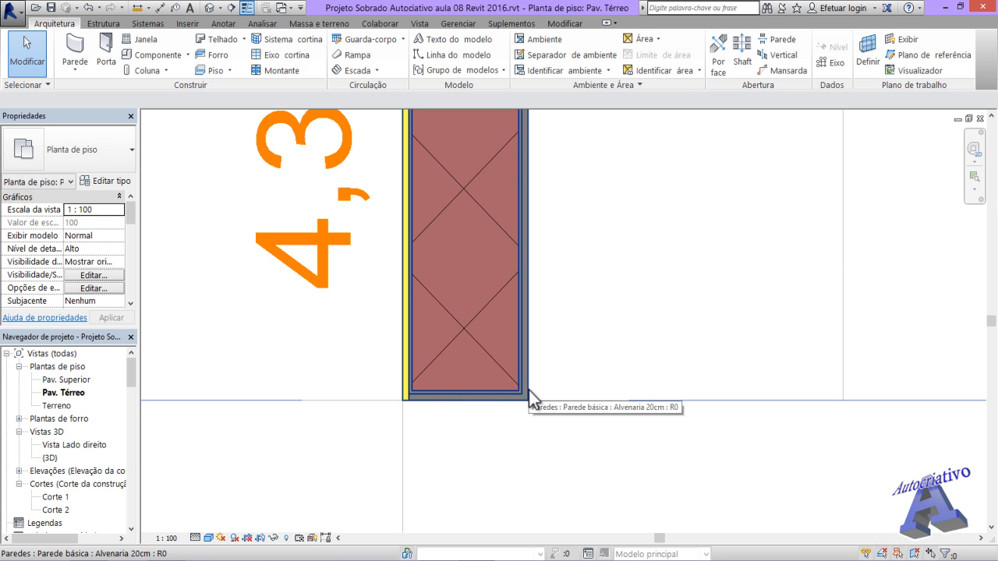
Start an Alvenaria 20cm wall with the Face de acabamento: Externa location line, where the garage's front line meets axis 5.
scroll(529, 390, "down", 10)
scroll(596, 367, "down", 2)
middle_click_drag(601, 350, 754, 420)
scroll(628, 371, "down", 2)
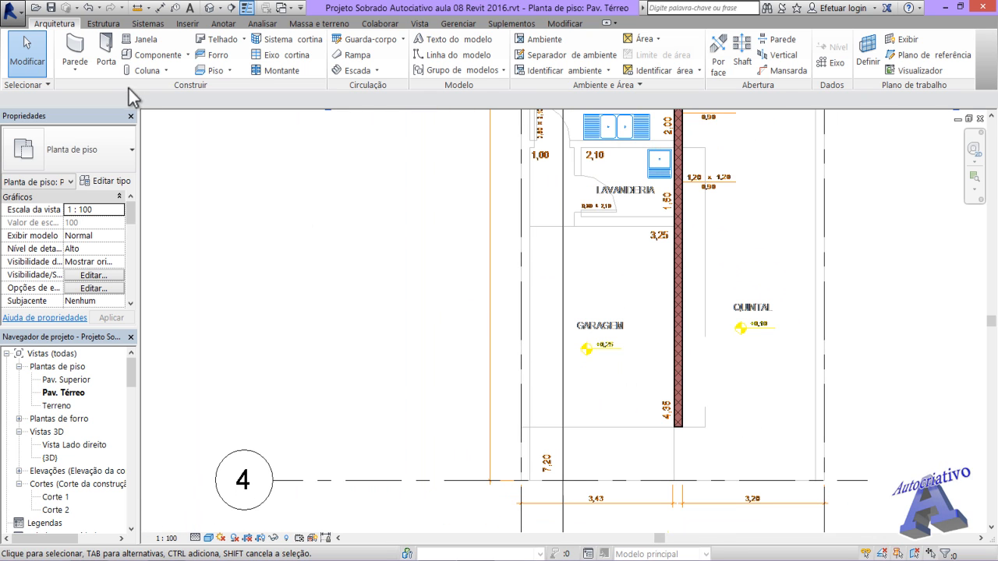
left_click(74, 54)
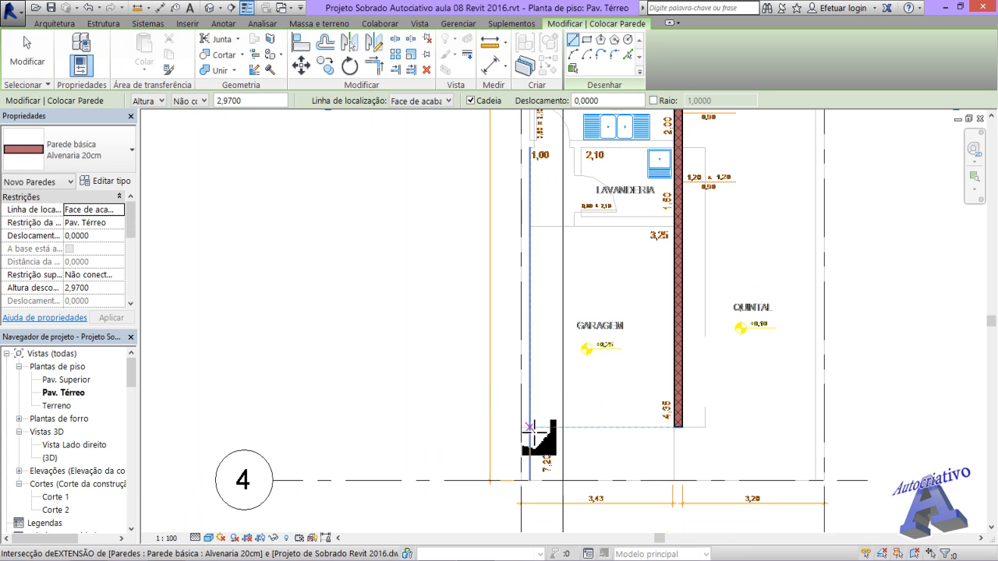
scroll(522, 436, "up", 2)
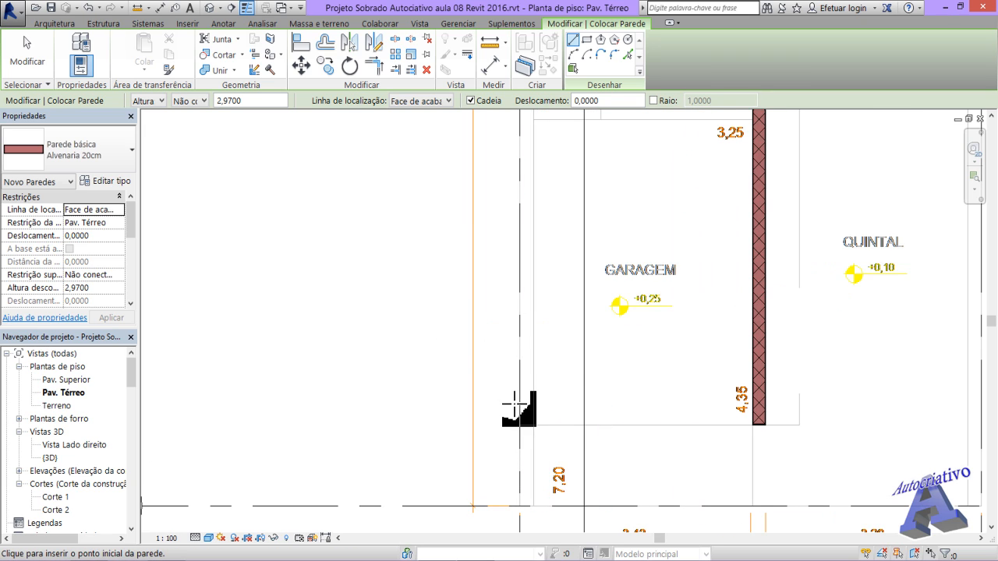
left_click(448, 102)
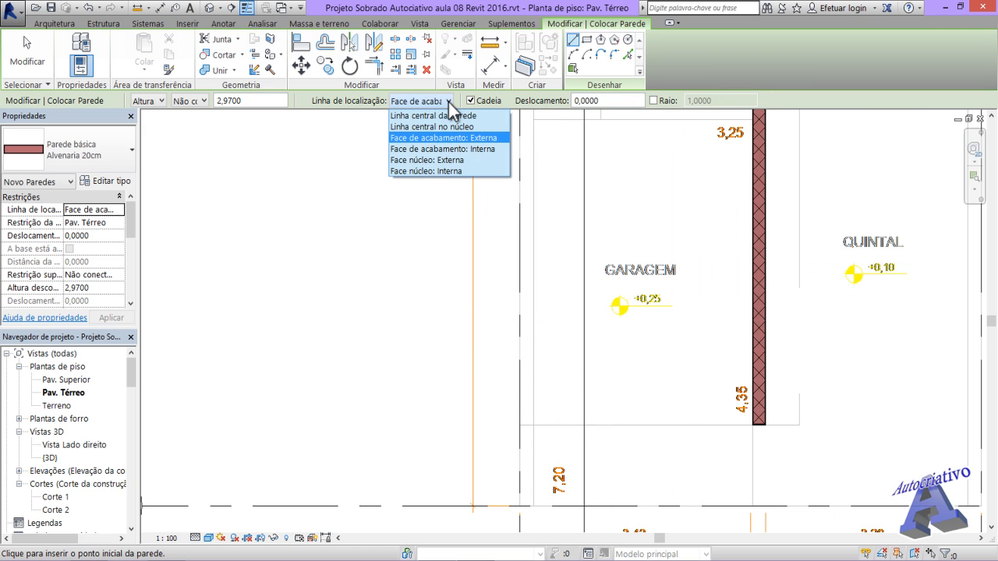
left_click(465, 138)
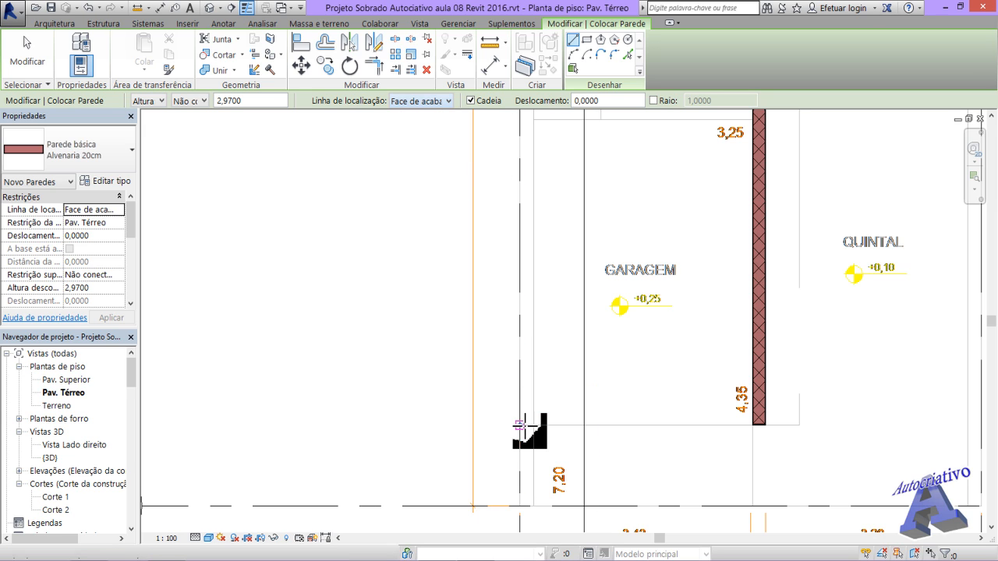
scroll(524, 426, "up", 4)
scroll(524, 425, "up", 4)
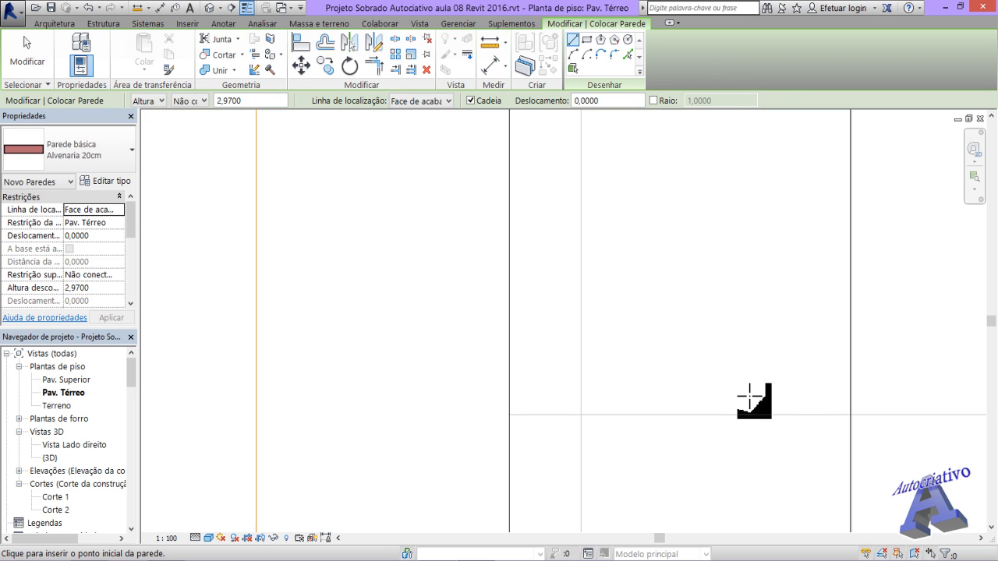
left_click(509, 414)
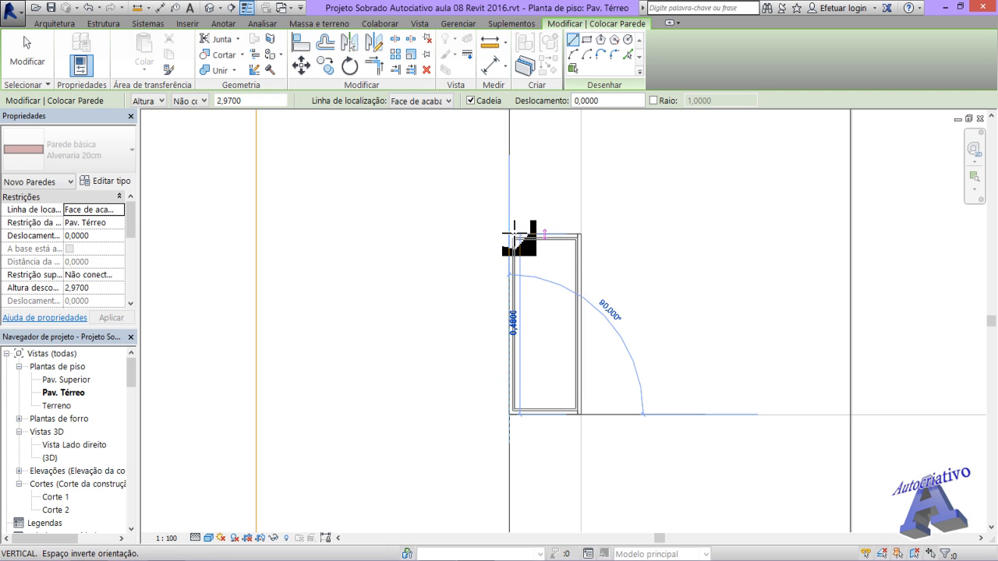
Run the wall along axis 5 to the outer face of the living room's far wall, and end the wall command.
scroll(516, 230, "down", 5)
middle_click_drag(527, 229, 528, 461)
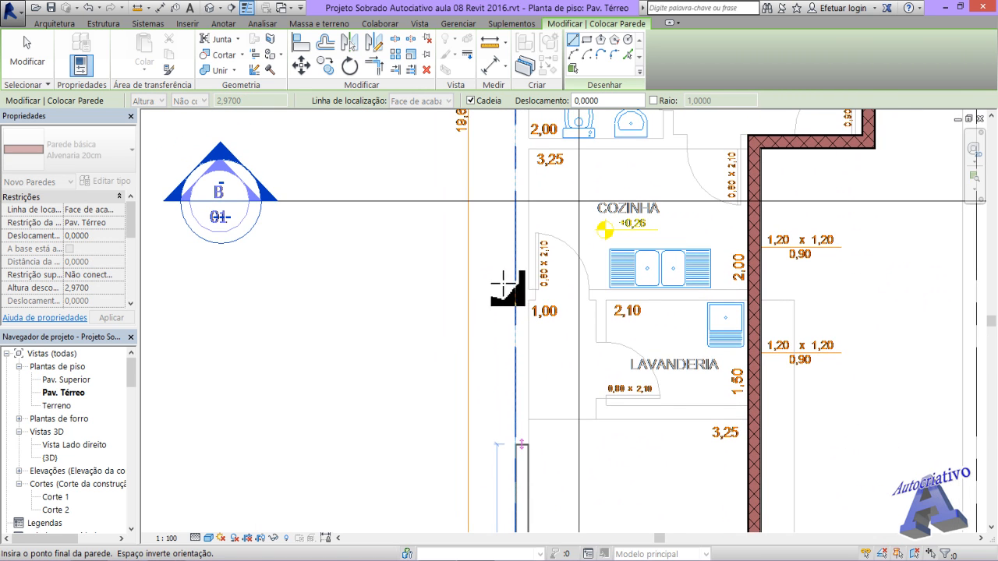
middle_click_drag(538, 292, 514, 527)
middle_click_drag(508, 308, 515, 499)
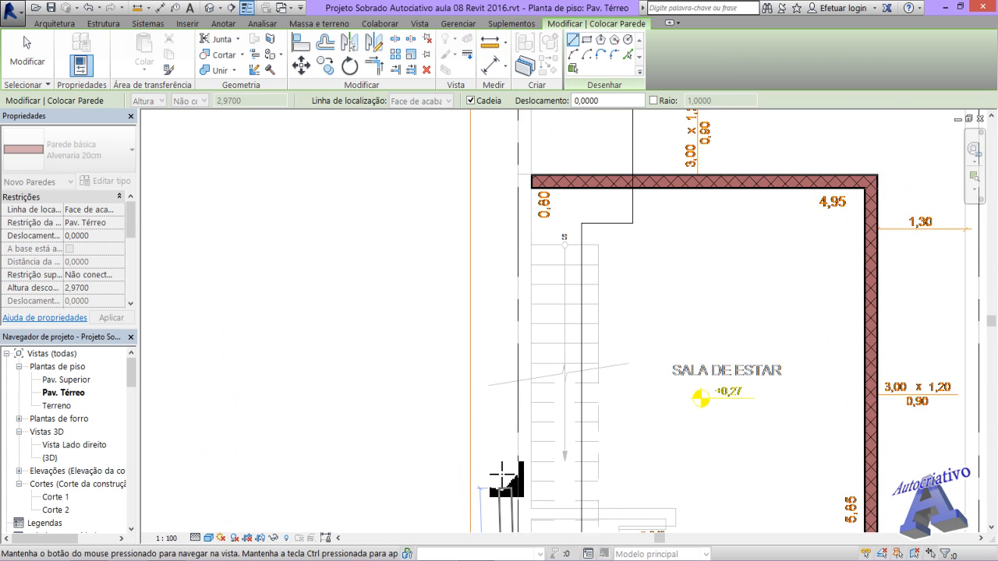
middle_click_drag(511, 313, 531, 401)
scroll(541, 289, "up", 8)
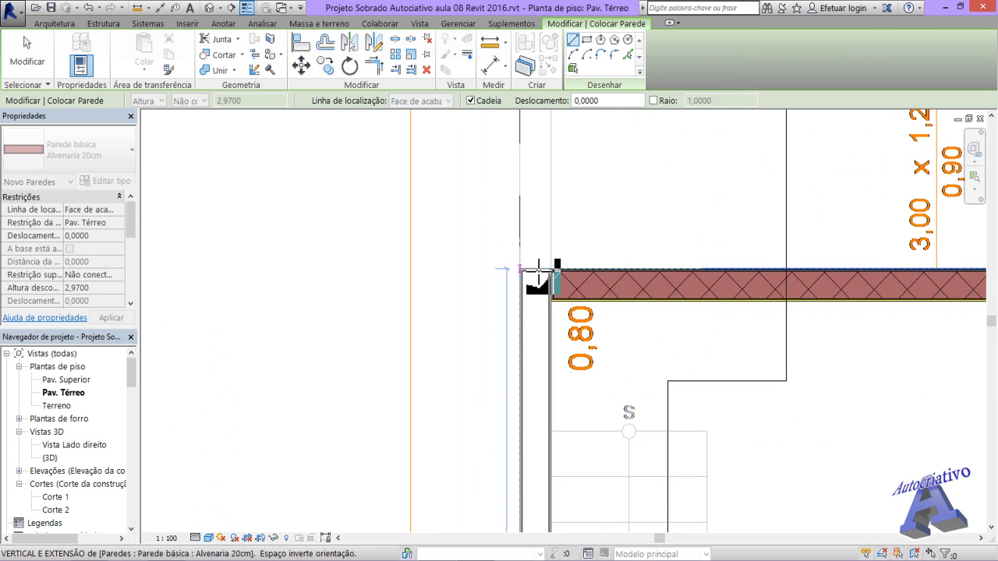
scroll(539, 269, "up", 3)
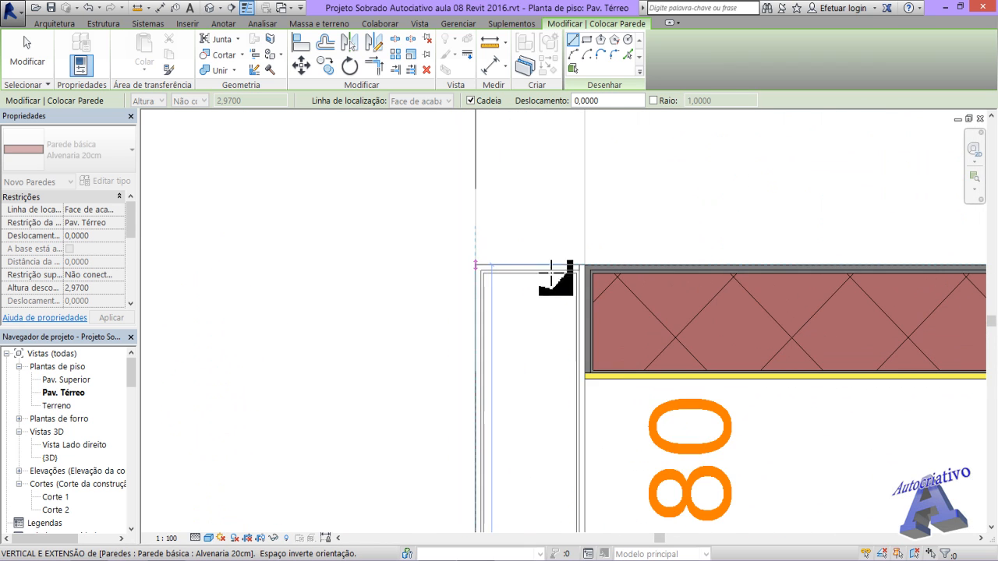
left_click(475, 265)
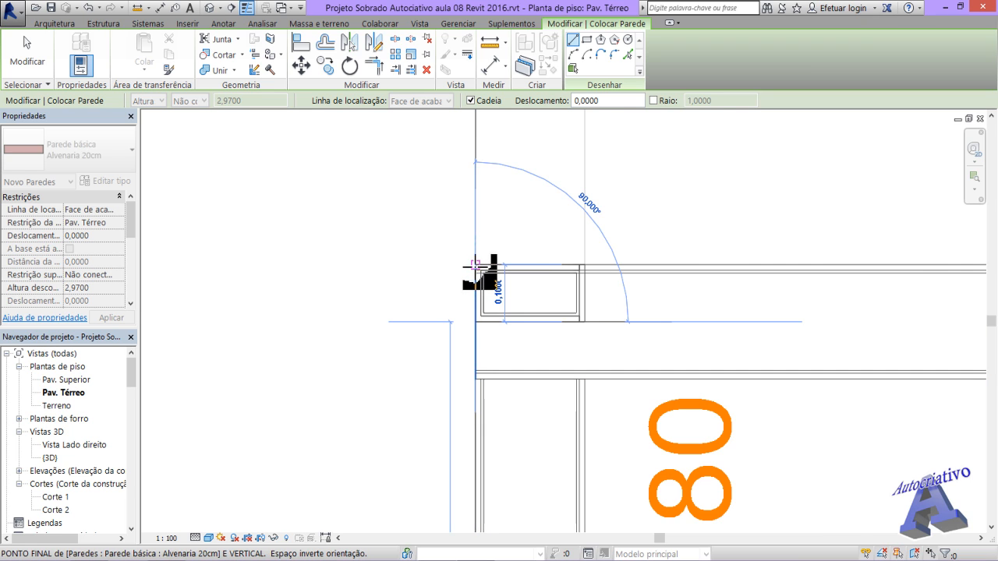
key("Escape")
scroll(461, 287, "down", 3)
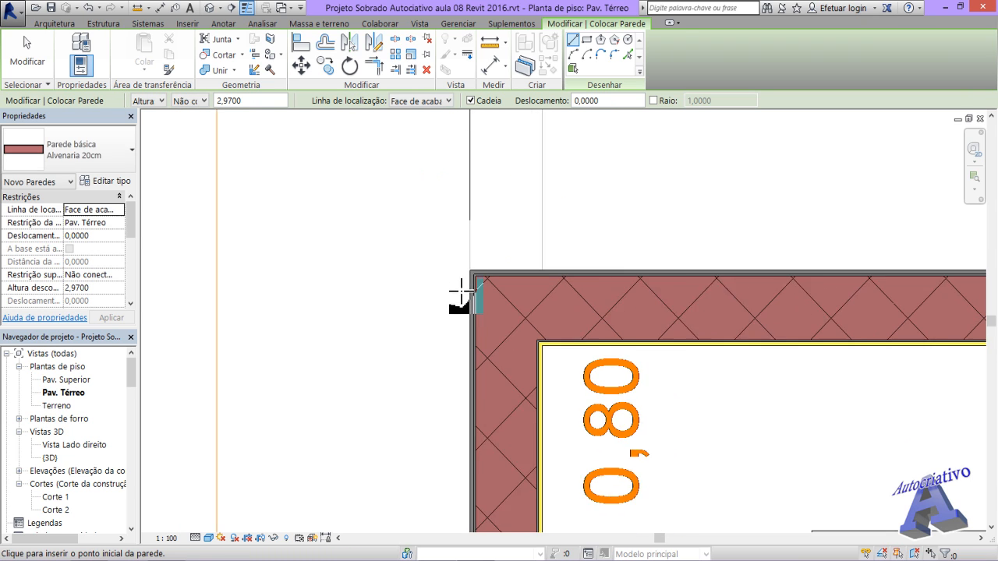
key("Escape")
Examine how the wall layers join at the living room's new corner and at the corner beside the kitchen's 0,80 x 2,10 door.
scroll(544, 343, "up", 3)
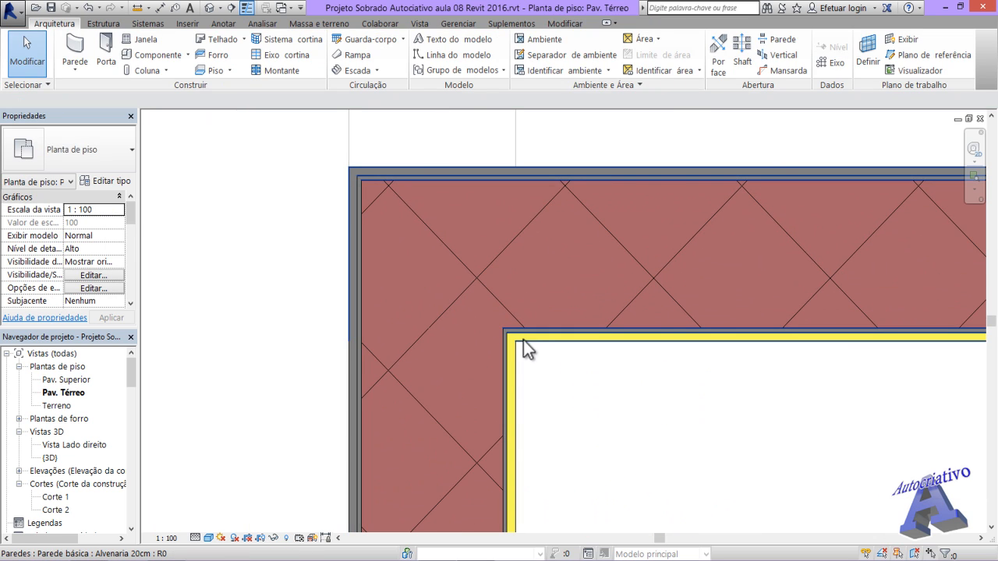
scroll(513, 382, "down", 5)
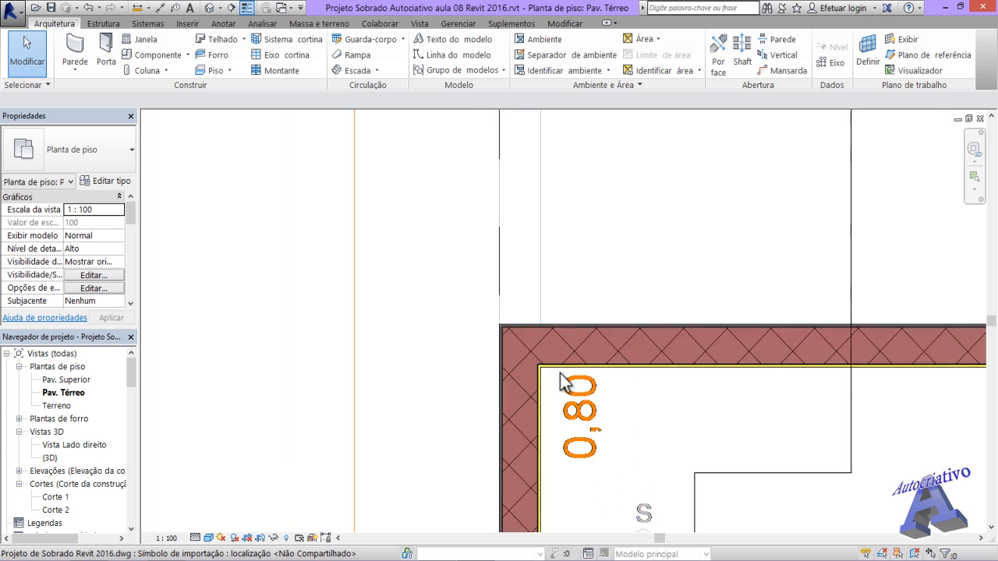
middle_click_drag(662, 401, 481, 258)
scroll(570, 263, "down", 4)
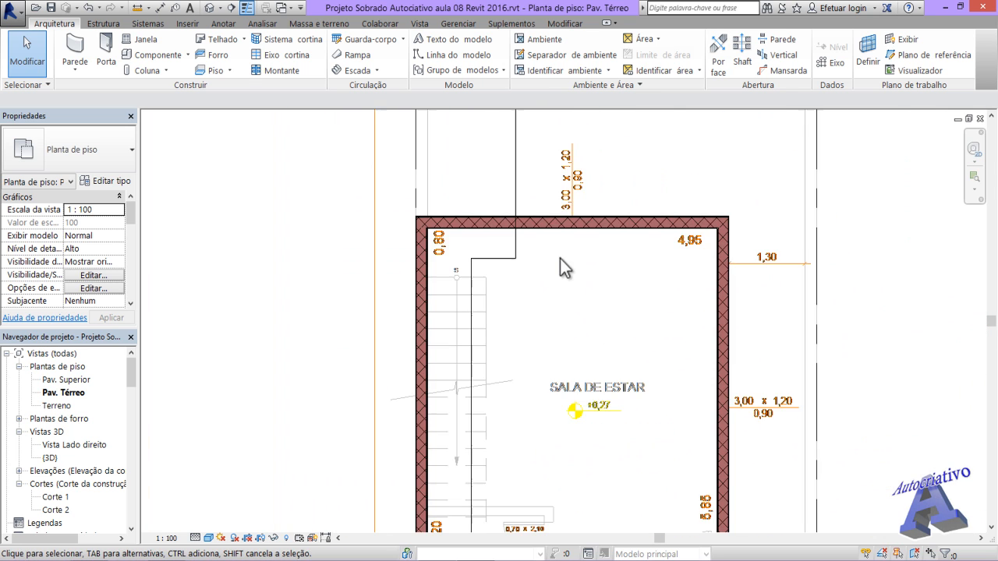
middle_click_drag(550, 358, 538, 234)
mouse_move(551, 382)
middle_mouse_down()
mouse_move(561, 316)
mouse_move(583, 284)
mouse_move(603, 344)
mouse_move(594, 343)
middle_mouse_up()
scroll(574, 304, "up", 5)
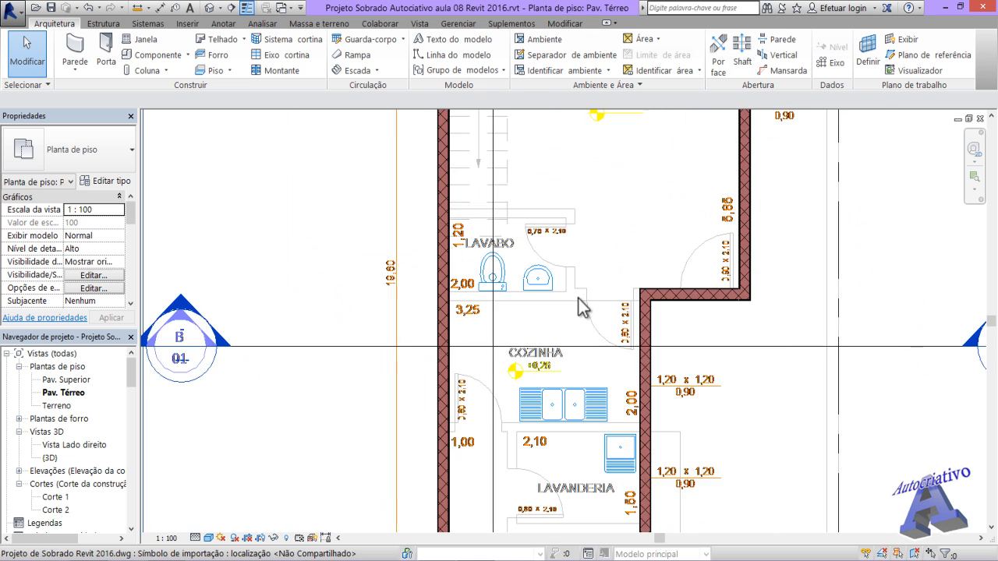
scroll(667, 319, "up", 5)
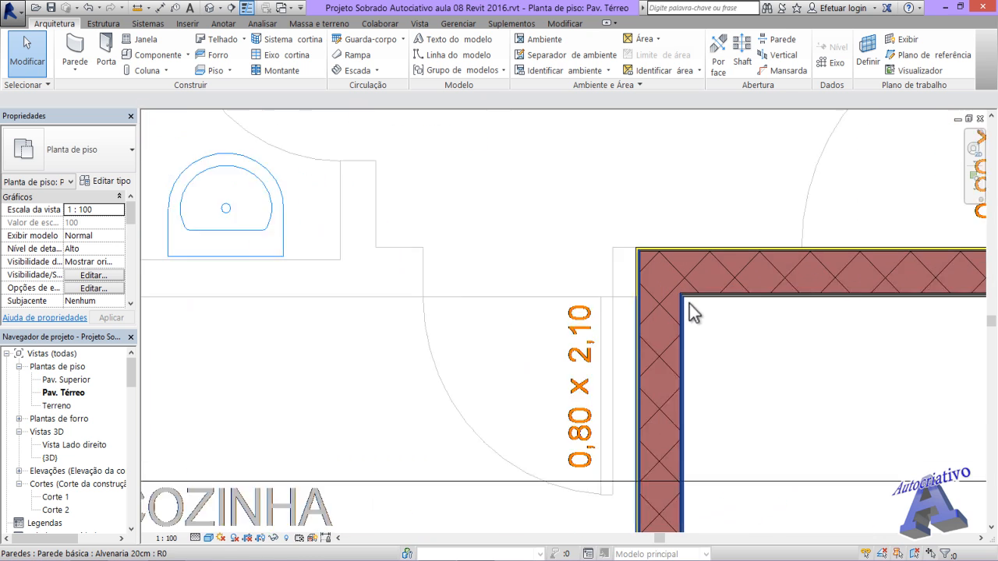
middle_click_drag(608, 310, 463, 335)
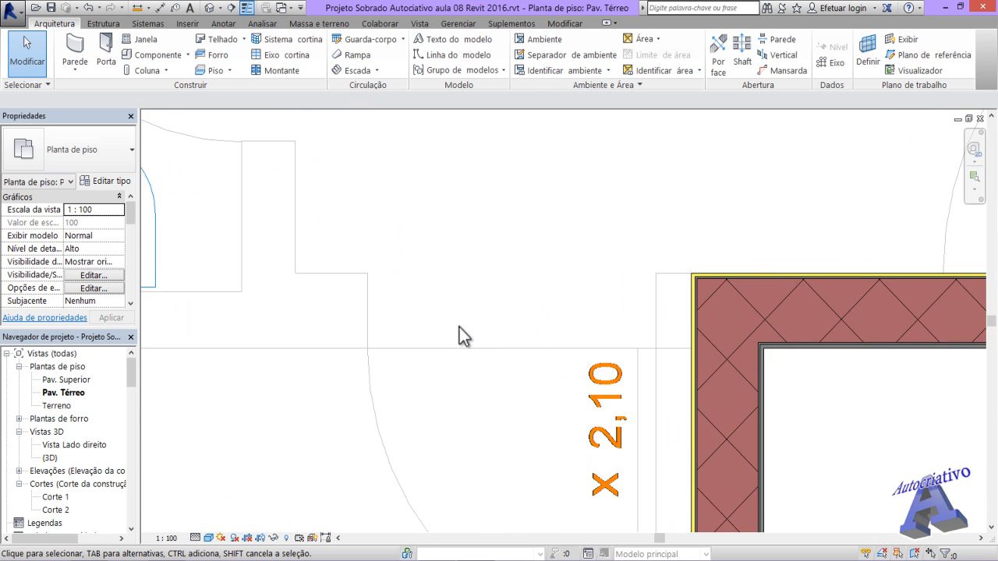
Review the complete outer wall outline on the ground-floor plan, from the living room to the garage front.
scroll(414, 316, "down", 2)
scroll(375, 305, "down", 1)
middle_click_drag(375, 305, 638, 356)
middle_click_drag(561, 367, 537, 470)
scroll(564, 351, "down", 5)
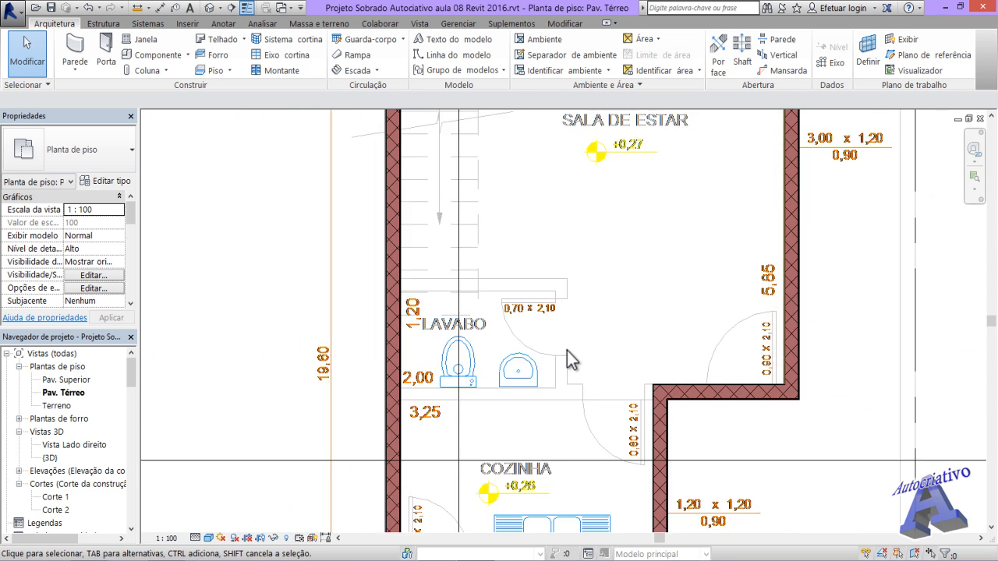
scroll(544, 309, "down", 3)
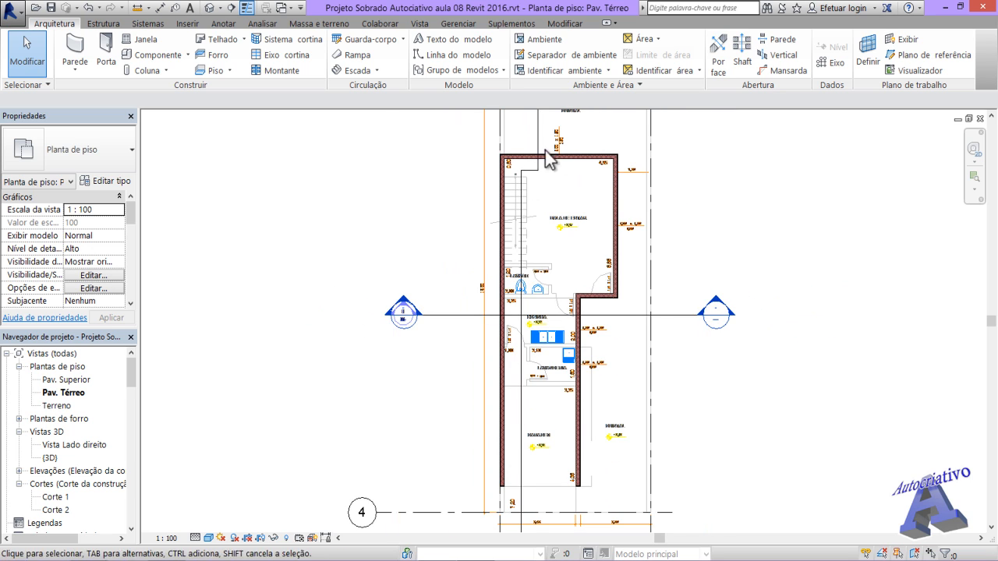
scroll(589, 492, "up", 2)
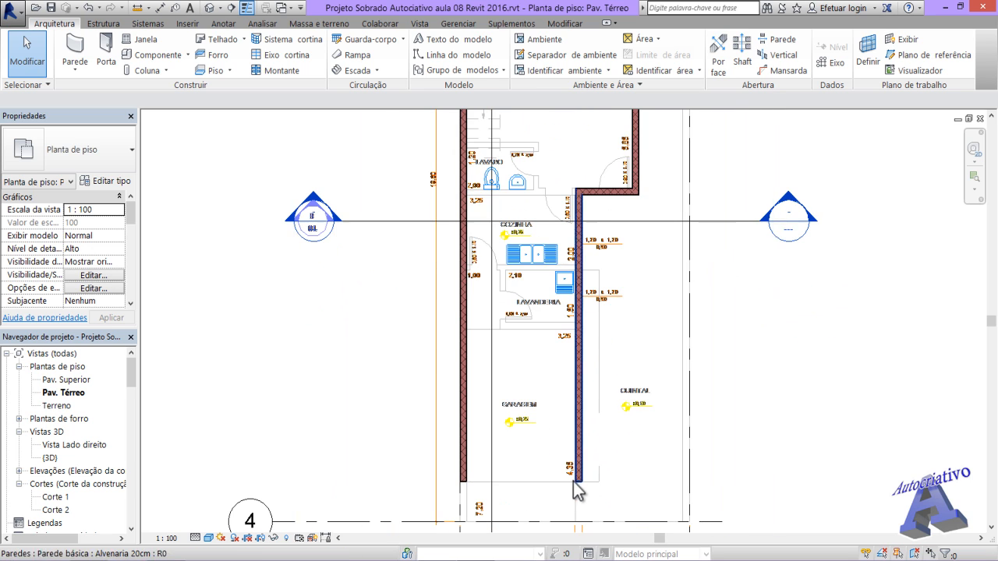
scroll(539, 362, "down", 4)
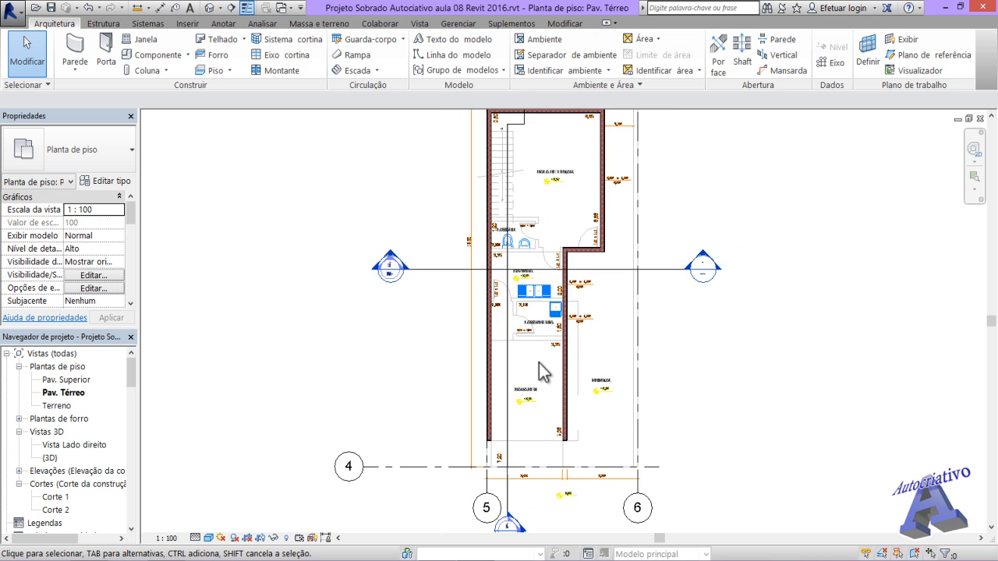
middle_click_drag(479, 357, 490, 449)
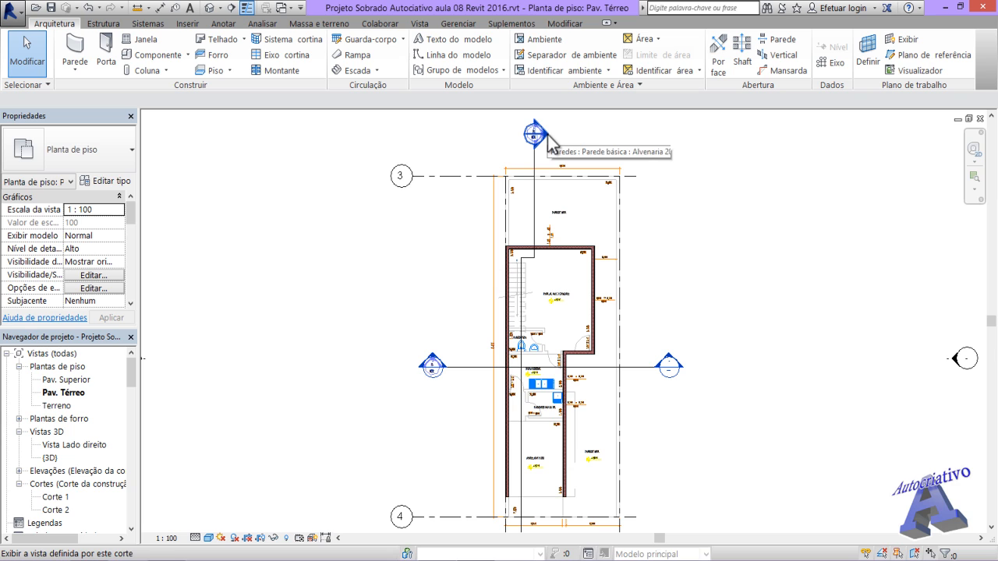
Open the Corte 1 section view from its marker on the plan and set its visual style to Cores consistentes.
double_click(547, 134)
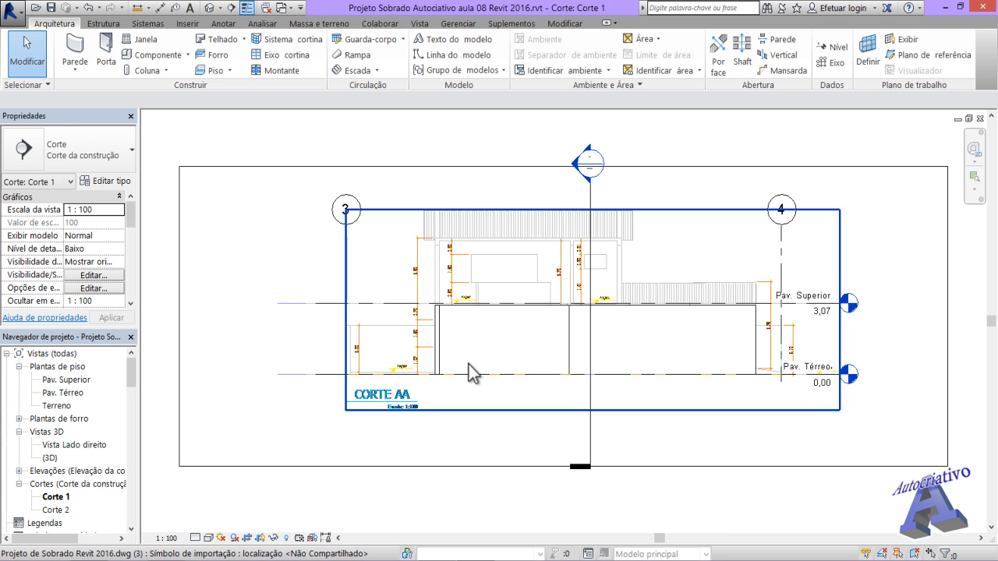
scroll(438, 333, "up", 4)
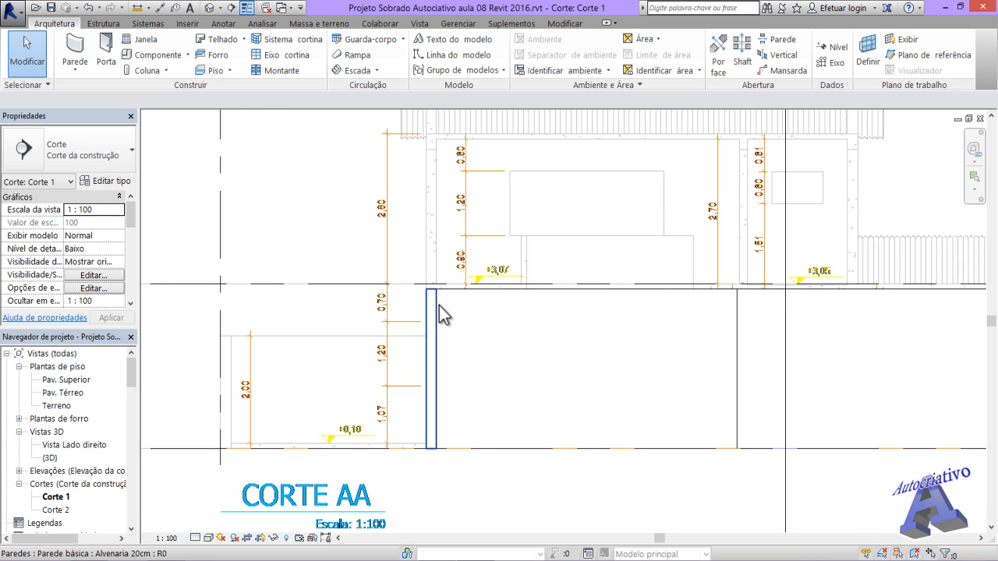
scroll(422, 348, "down", 2)
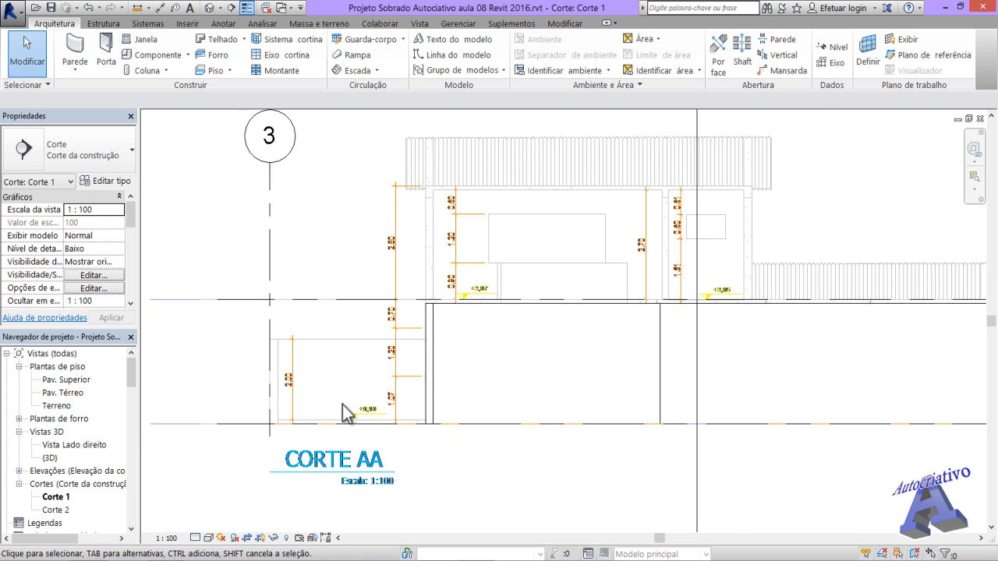
left_click(208, 538)
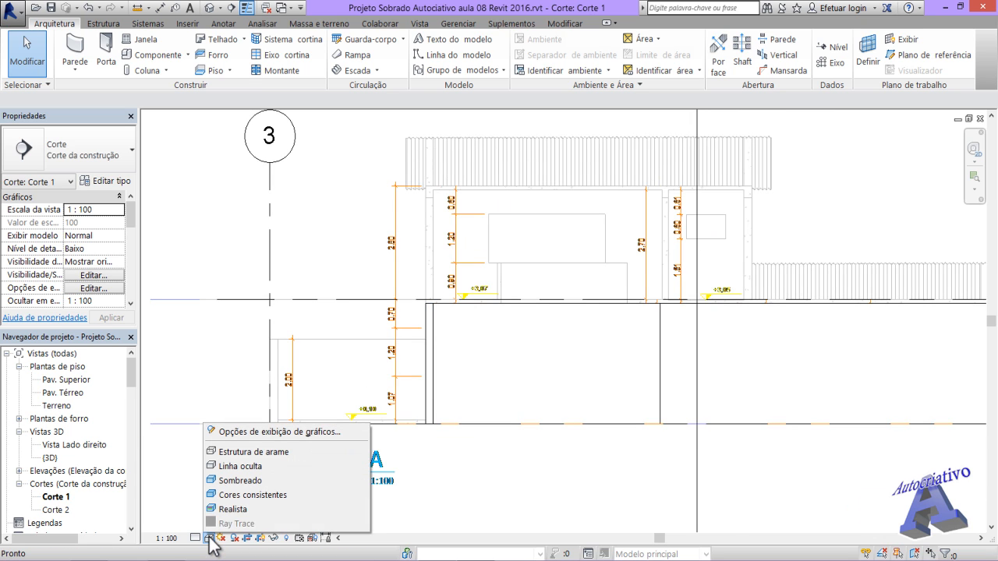
left_click(243, 496)
middle_click_drag(543, 454, 452, 461)
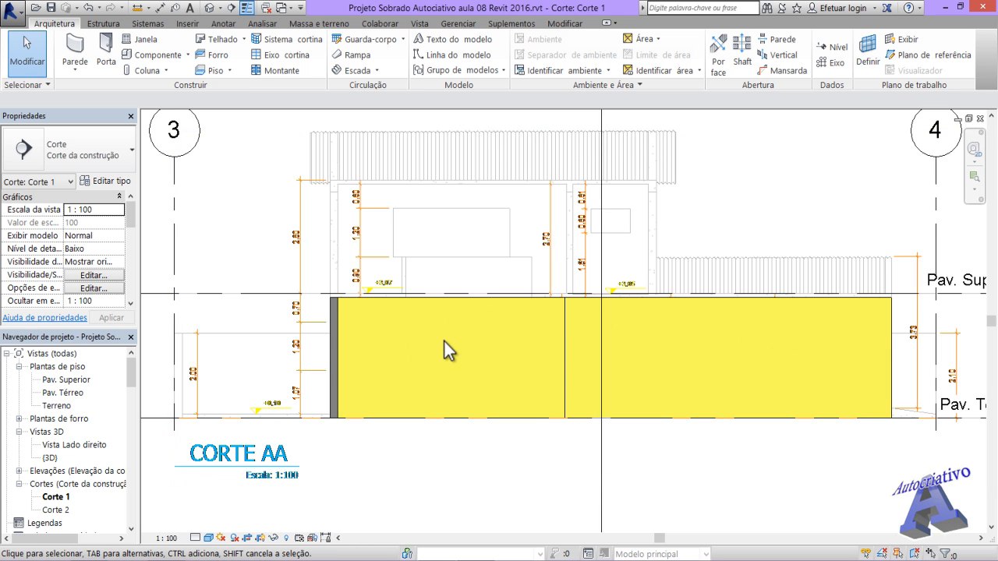
Return from the section to the Pav. Térreo floor plan and examine the outer walls around the living room.
scroll(444, 343, "down", 2)
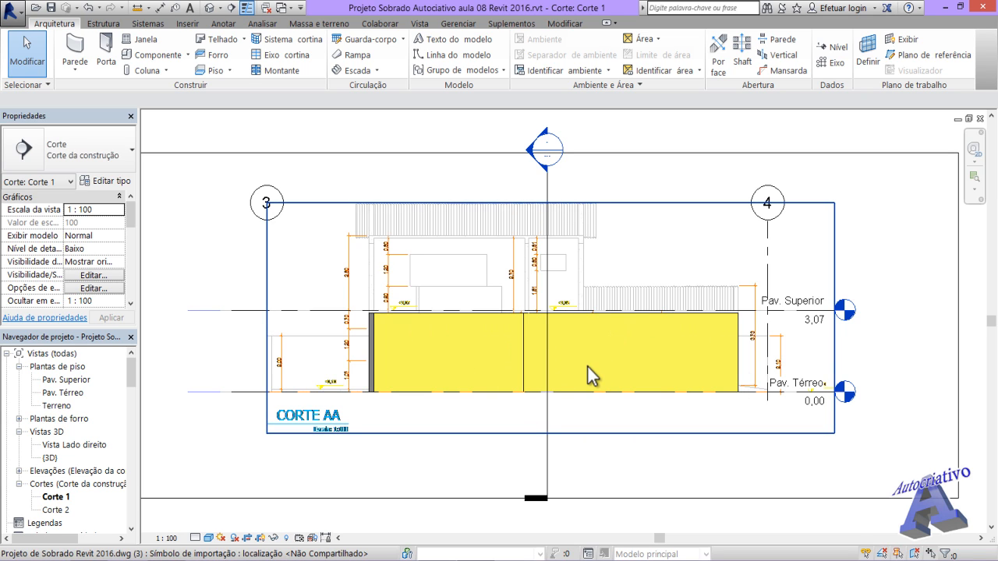
scroll(587, 367, "down", 2)
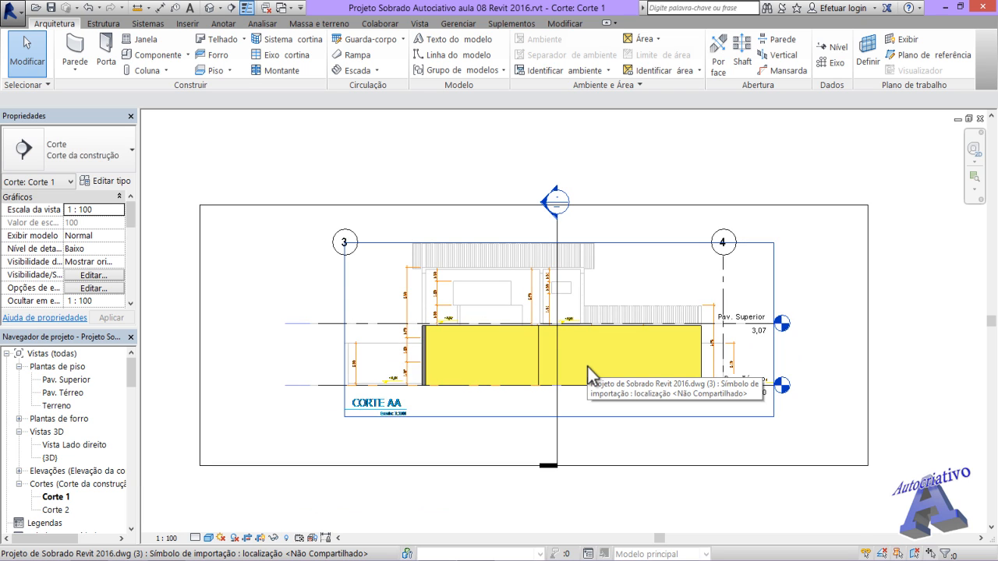
double_click(69, 393)
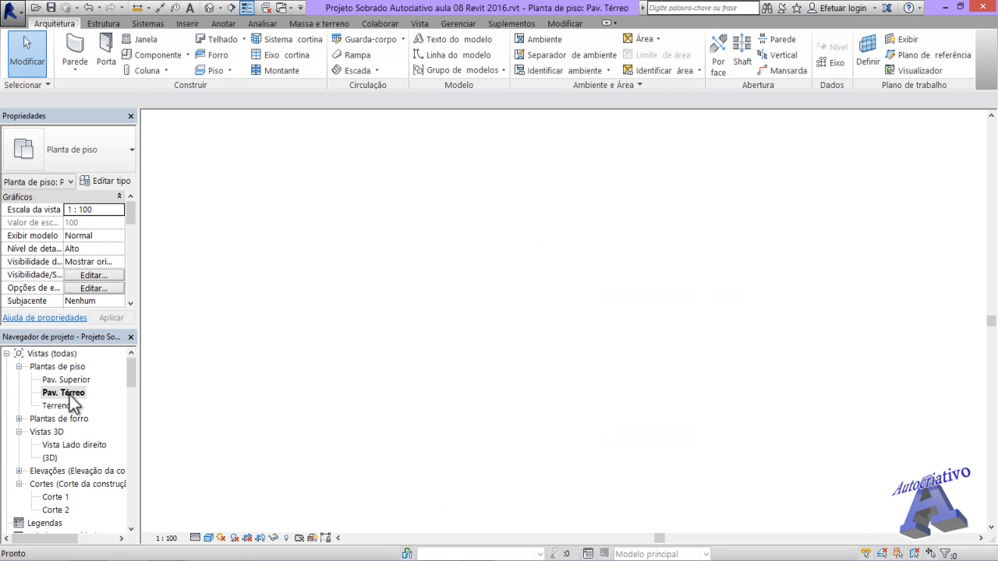
scroll(360, 395, "down", 1)
middle_click_drag(457, 409, 482, 359)
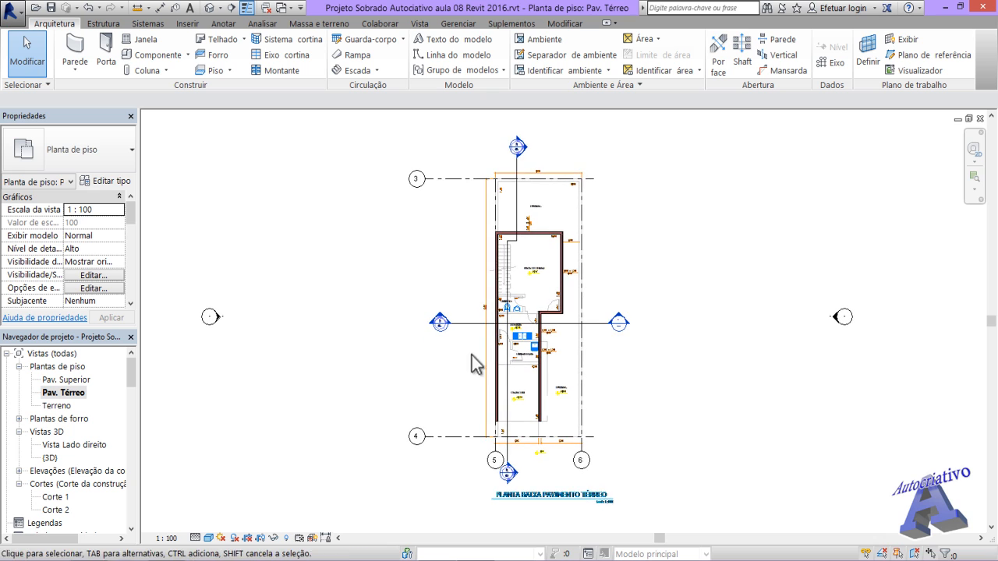
scroll(518, 242, "up", 1)
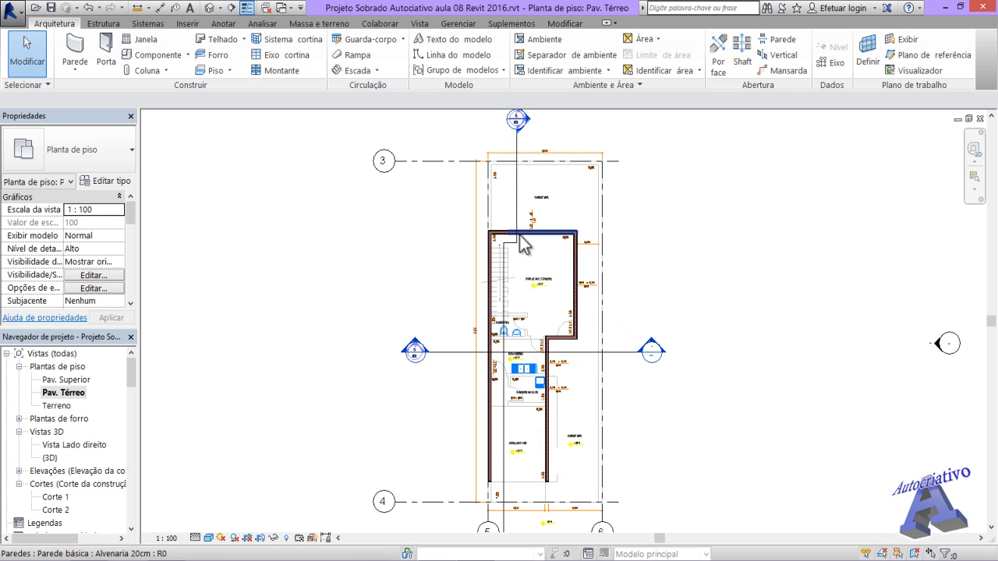
scroll(519, 243, "up", 1)
middle_click_drag(530, 189, 538, 274)
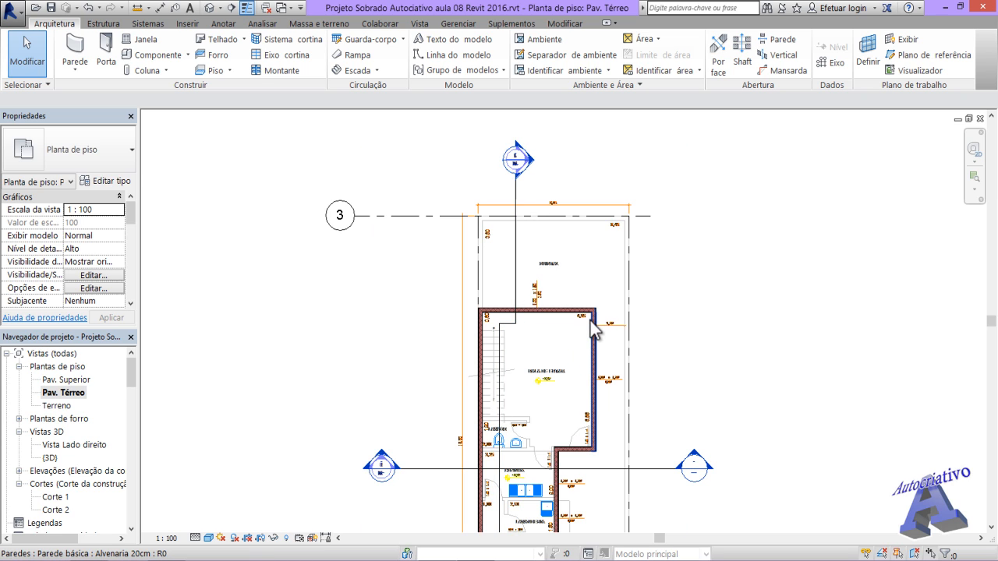
scroll(591, 421, "up", 8)
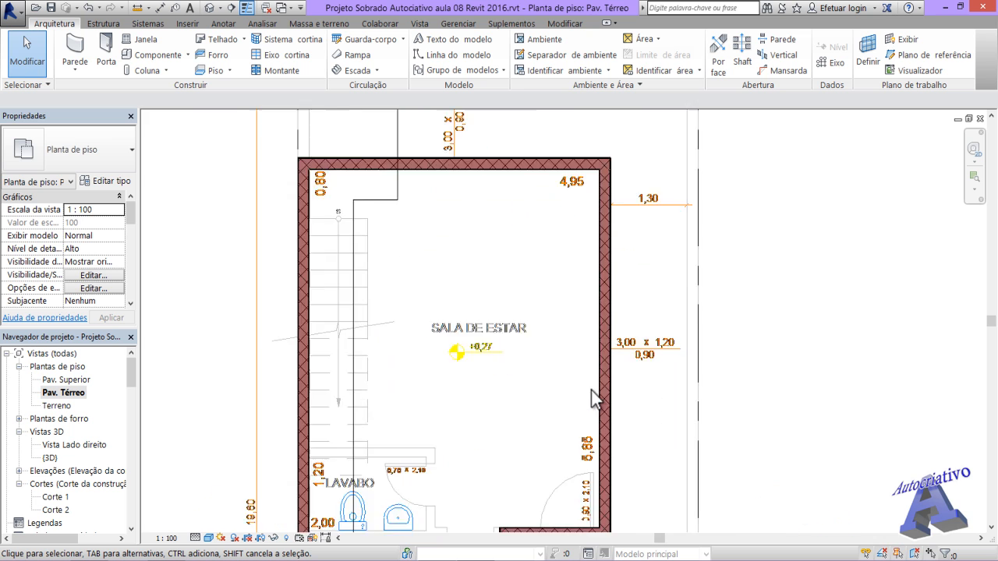
scroll(473, 360, "down", 10)
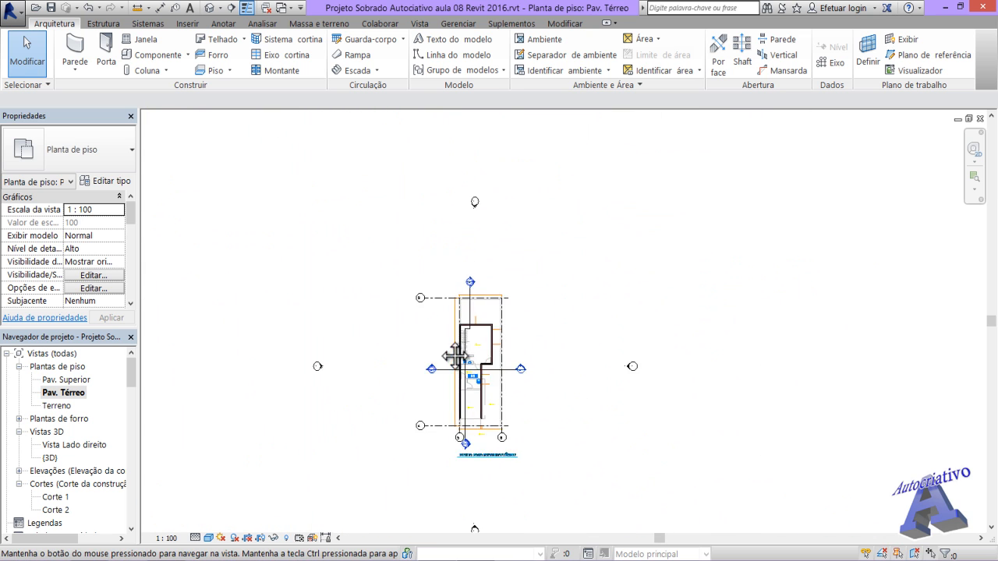
Open the Oeste elevation from its marker on the plan and set its visual style to Cores consistentes.
scroll(361, 340, "up", 5)
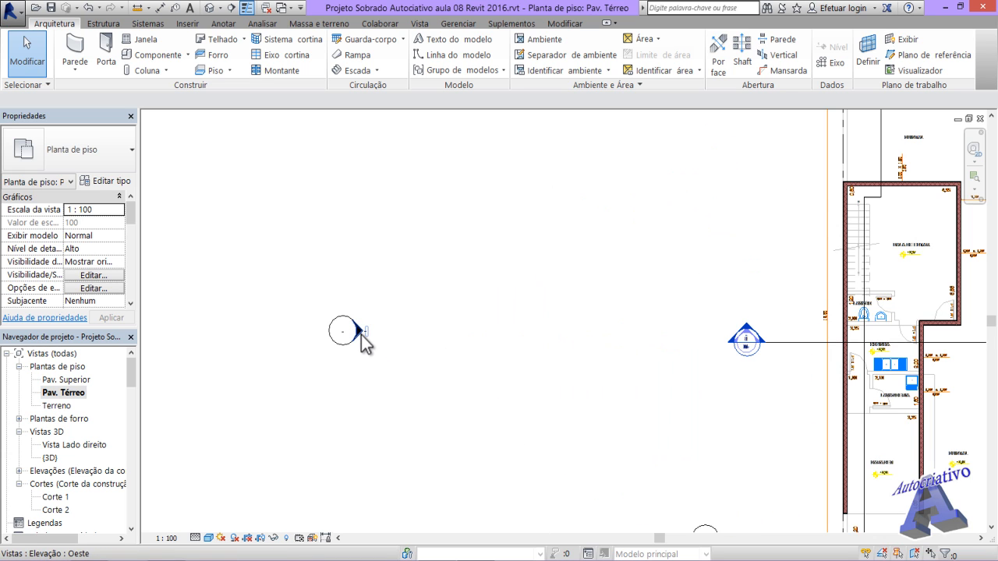
double_click(360, 333)
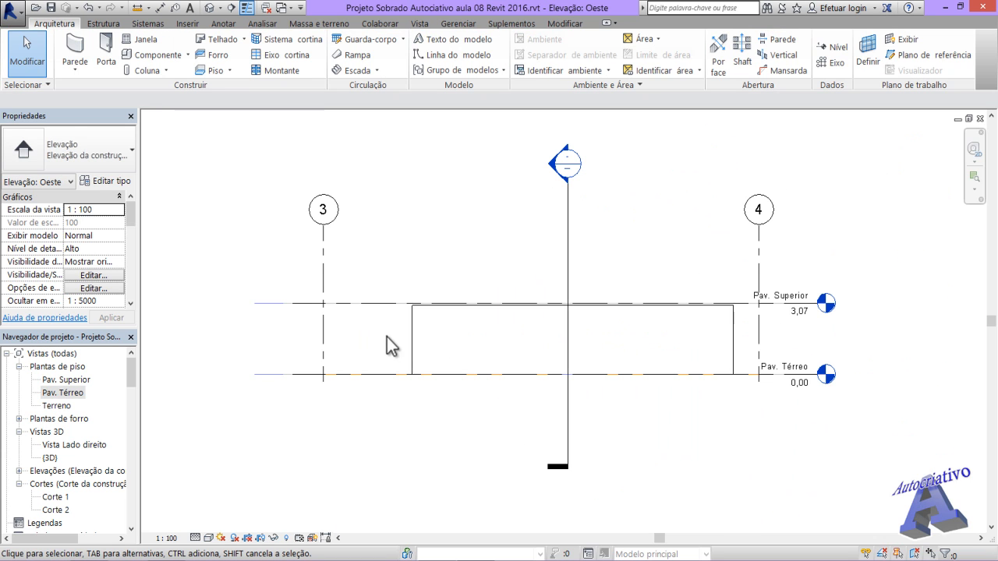
left_click(209, 538)
left_click(239, 495)
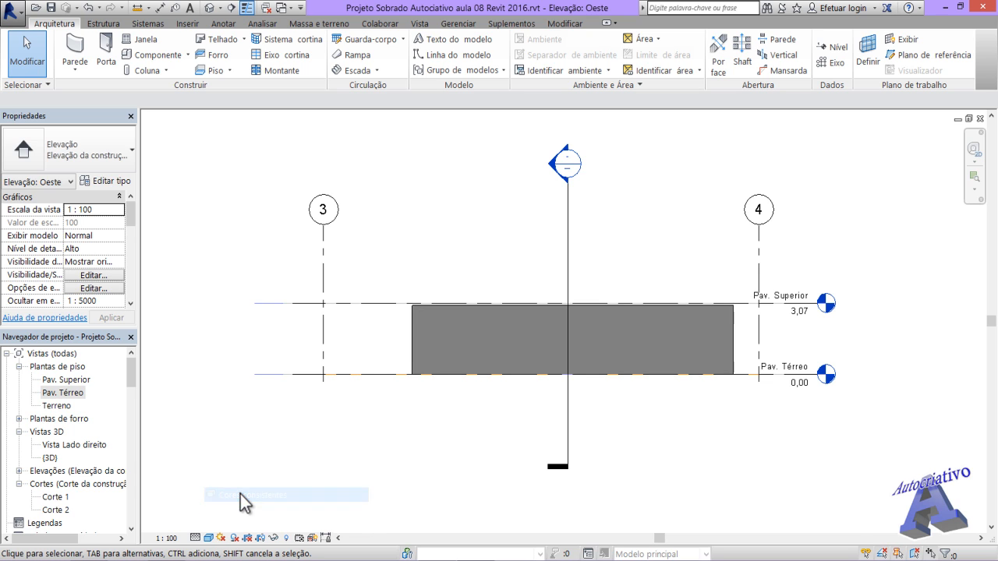
scroll(543, 360, "up", 2)
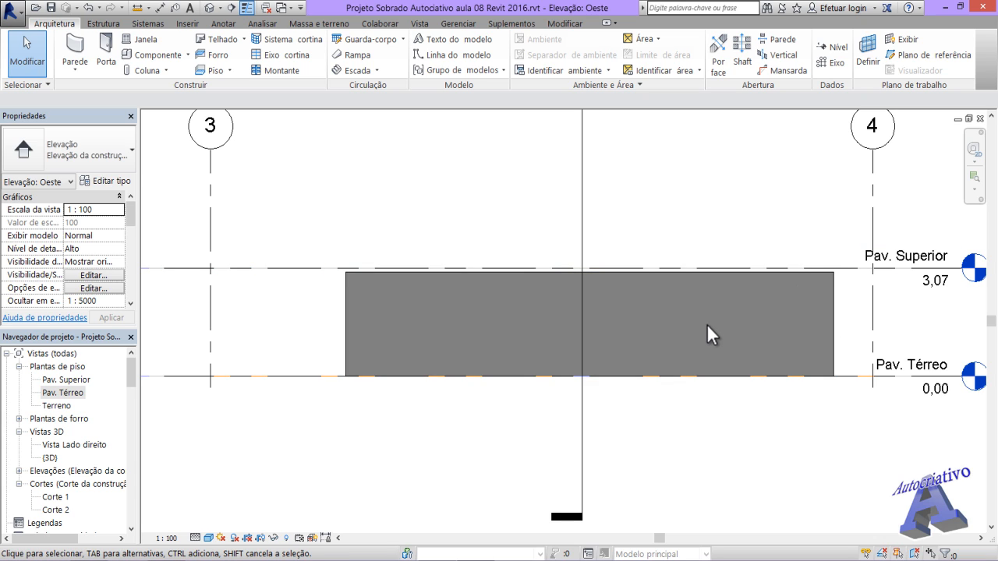
scroll(702, 334, "down", 1)
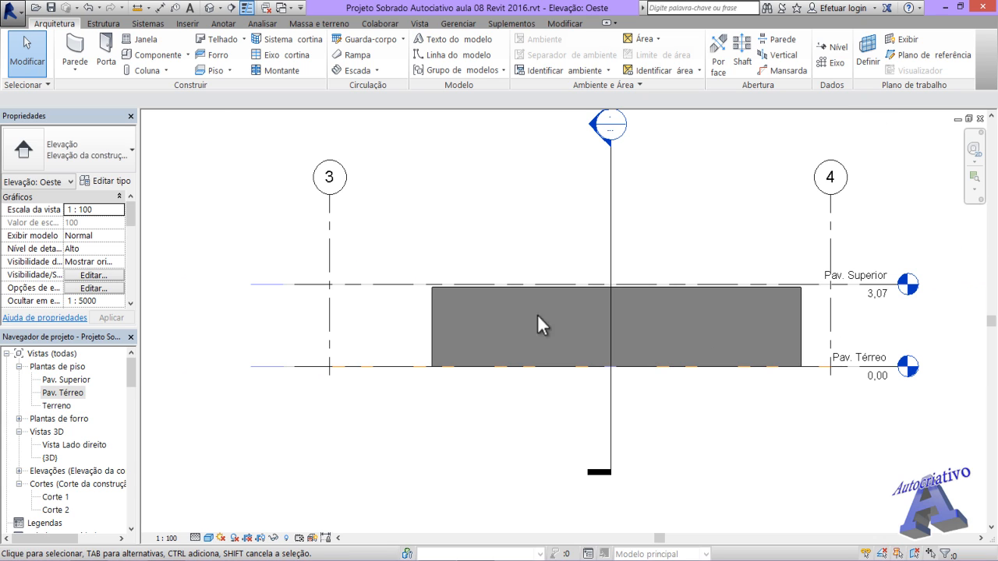
Go back to the Pav. Térreo floor plan and open the Corte 1 section from its marker.
double_click(62, 392)
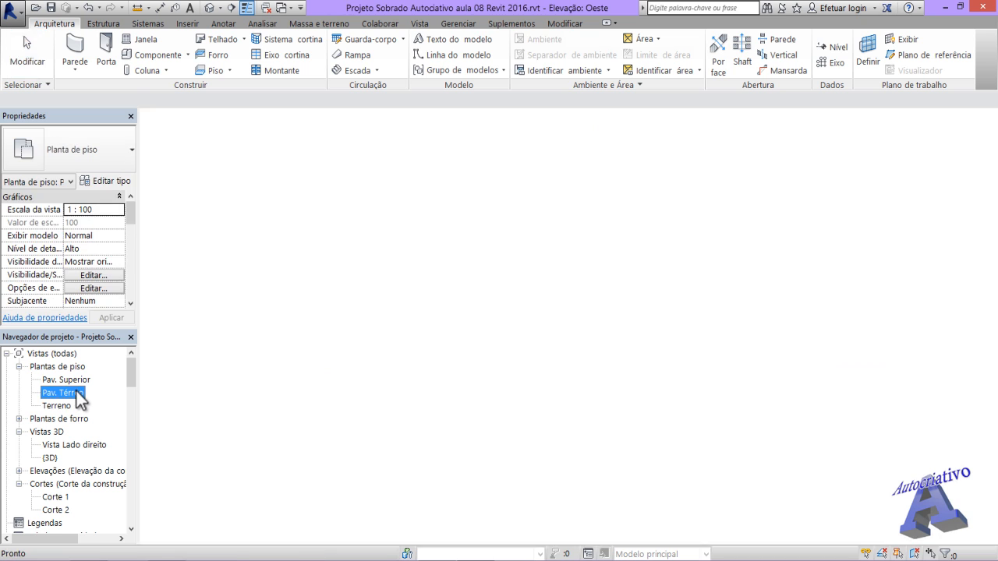
scroll(367, 376, "down", 3)
mouse_move(484, 356)
middle_mouse_down()
mouse_move(363, 374)
mouse_move(365, 338)
middle_mouse_up()
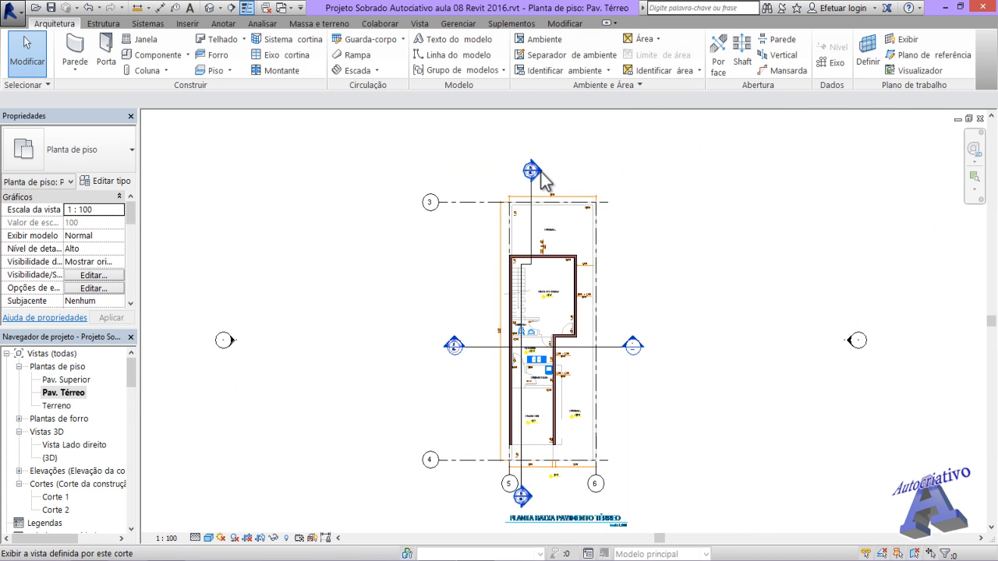
double_click(541, 172)
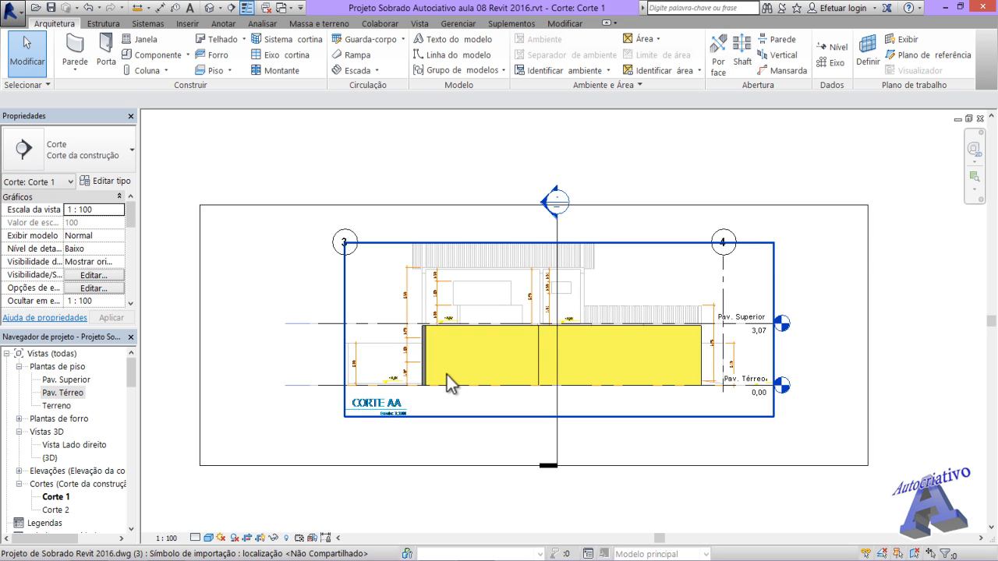
Examine the cut wall beside the living room in Corte 1, from its top near Pav. Superior to its base at Pav. Térreo.
scroll(449, 383, "up", 5)
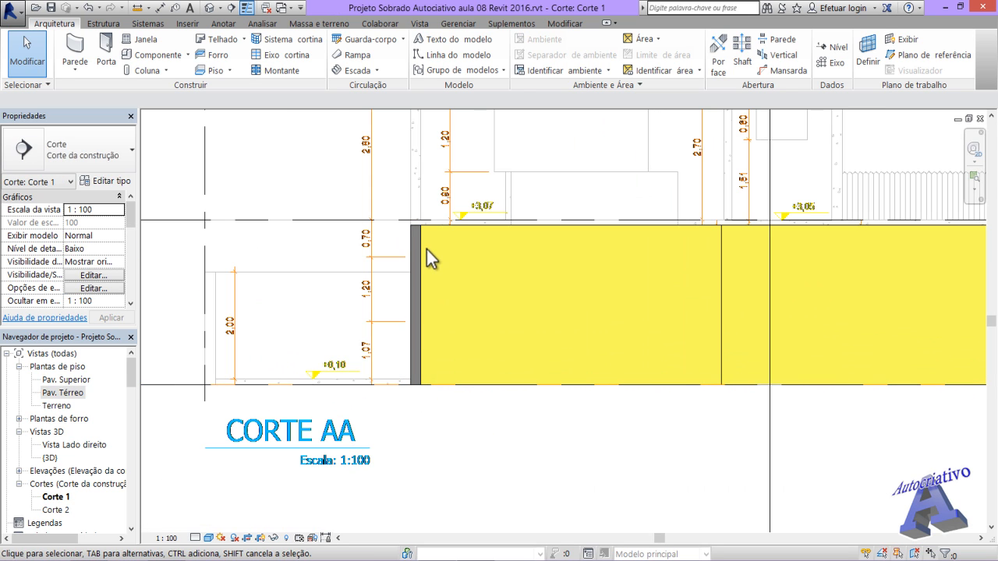
scroll(424, 226, "up", 2)
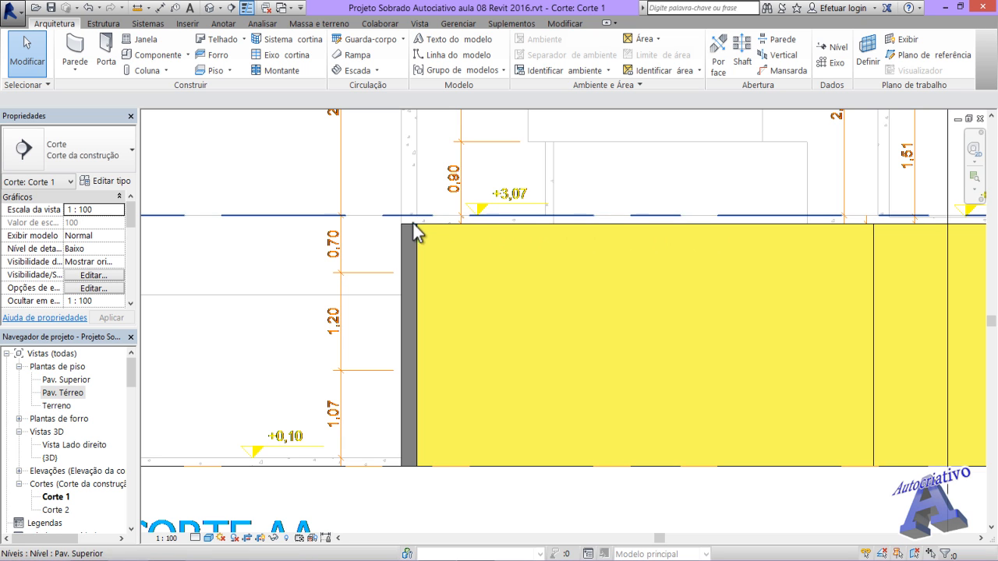
middle_click_drag(513, 421, 552, 398)
scroll(474, 399, "up", 5)
scroll(477, 394, "up", 3)
middle_click_drag(474, 392, 478, 457)
scroll(544, 382, "down", 4)
scroll(545, 382, "down", 2)
middle_click_drag(477, 401, 483, 368)
scroll(490, 430, "up", 4)
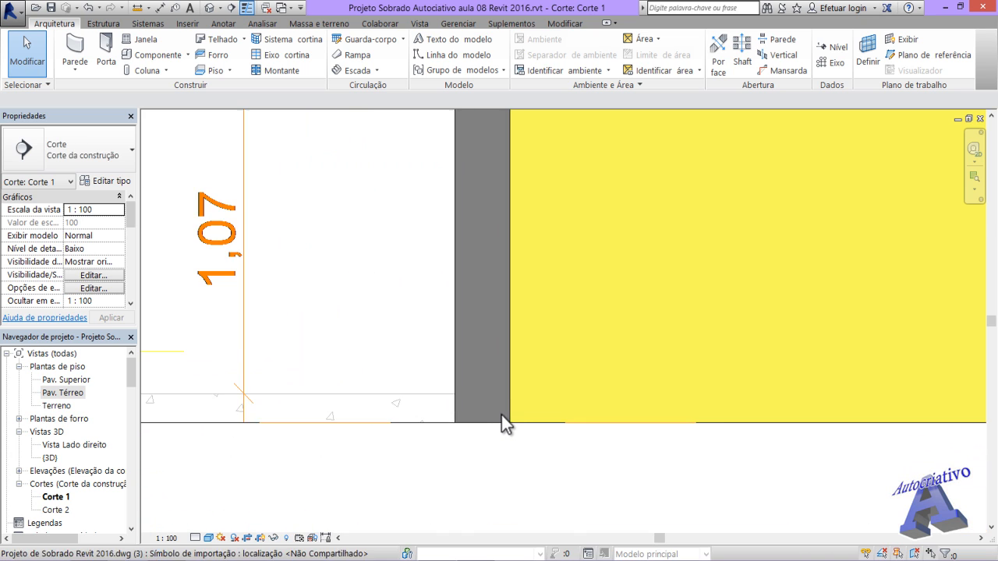
scroll(511, 421, "up", 5)
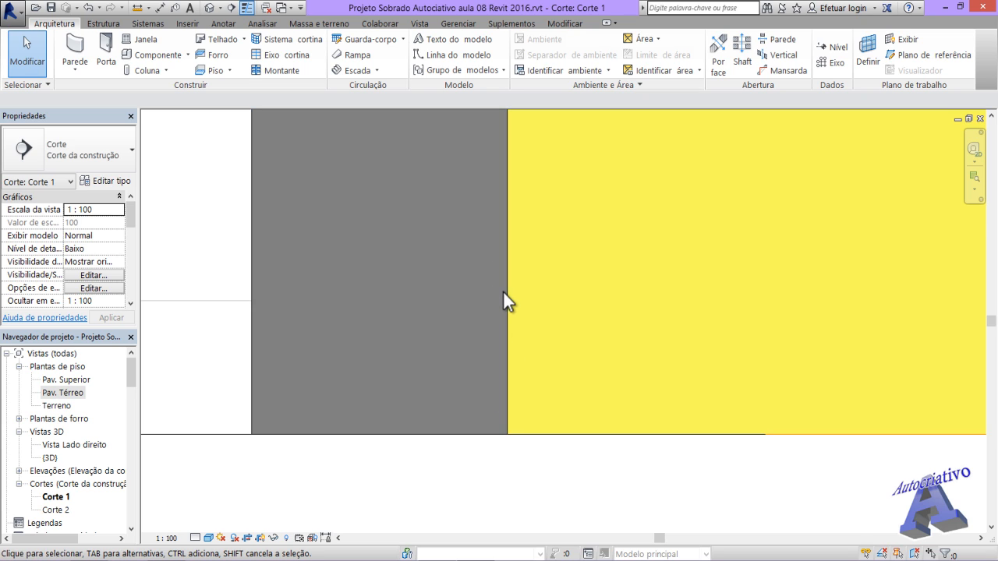
Set the detail level of the Corte 1 section to Alto to show the cut wall's layers.
left_click(195, 538)
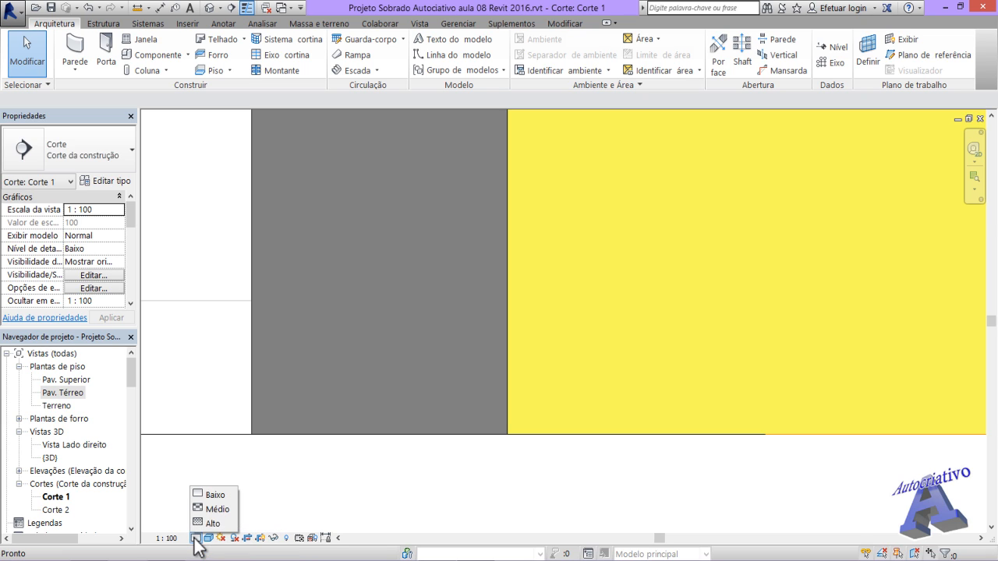
left_click(205, 522)
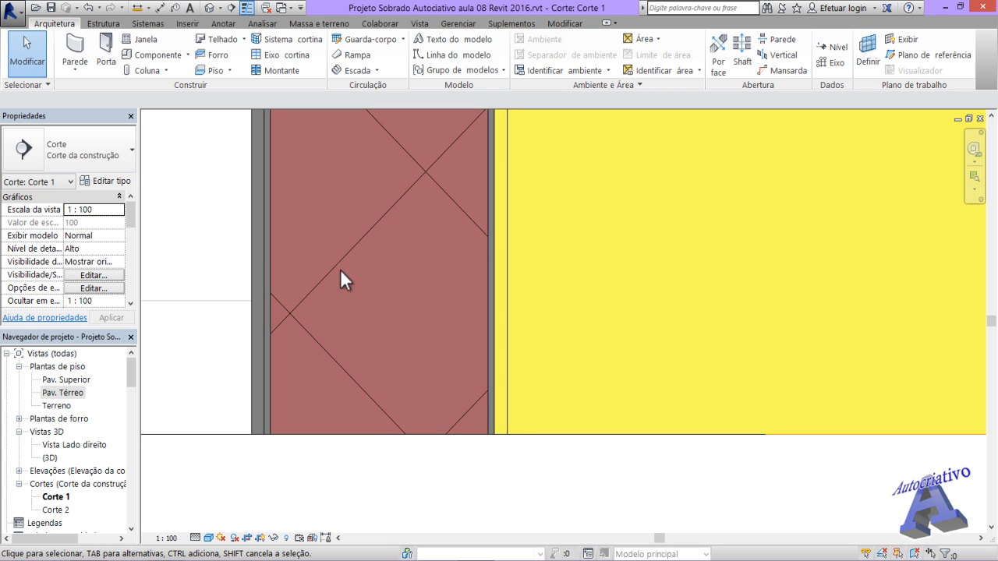
scroll(408, 327, "down", 10)
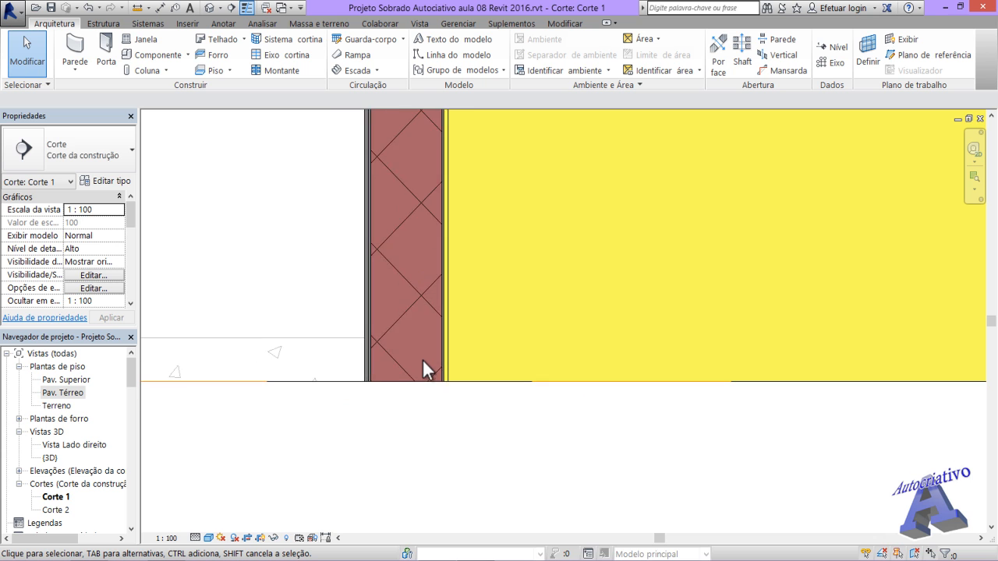
scroll(431, 367, "down", 4)
middle_click_drag(483, 363, 403, 393)
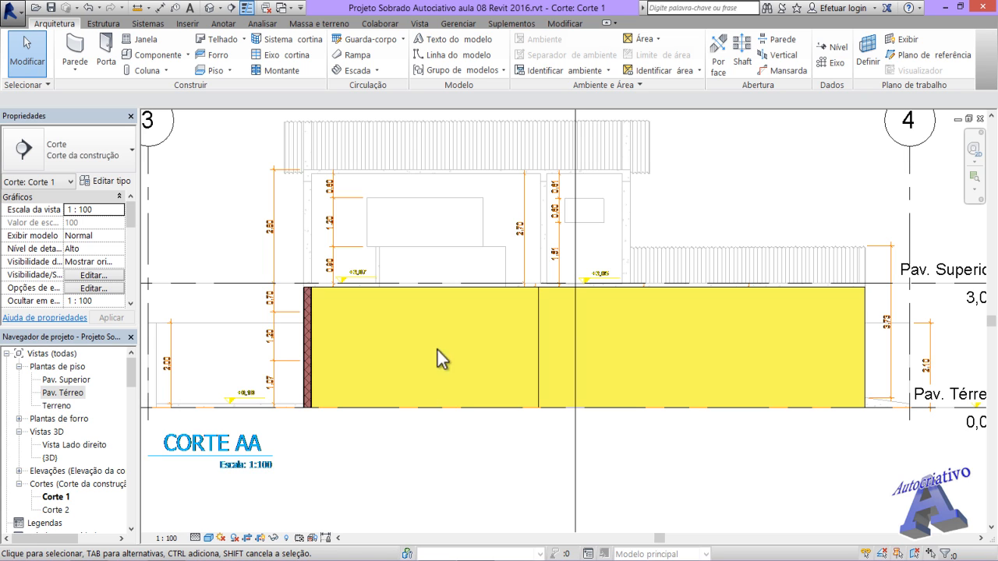
scroll(470, 246, "down", 2)
middle_click_drag(499, 257, 529, 265)
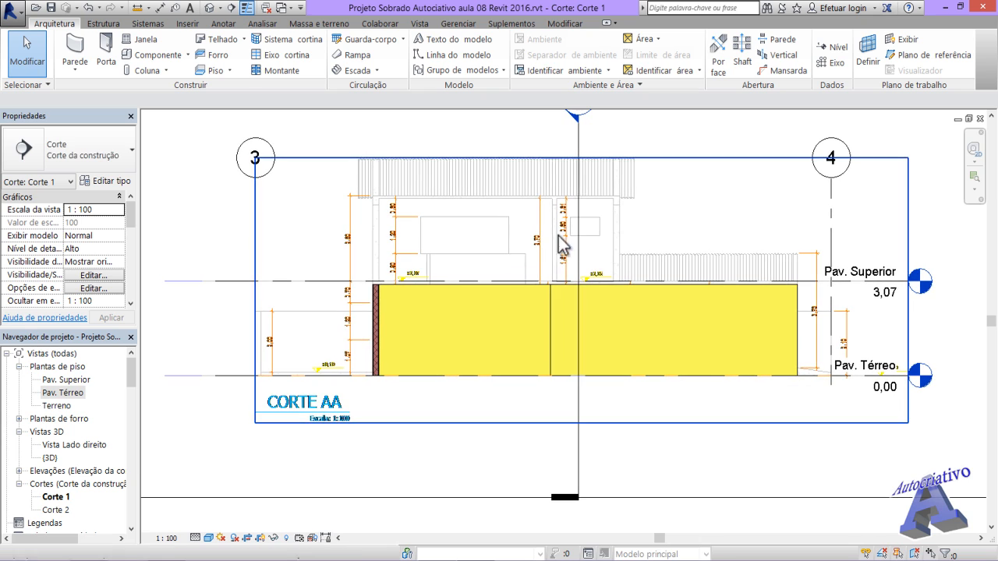
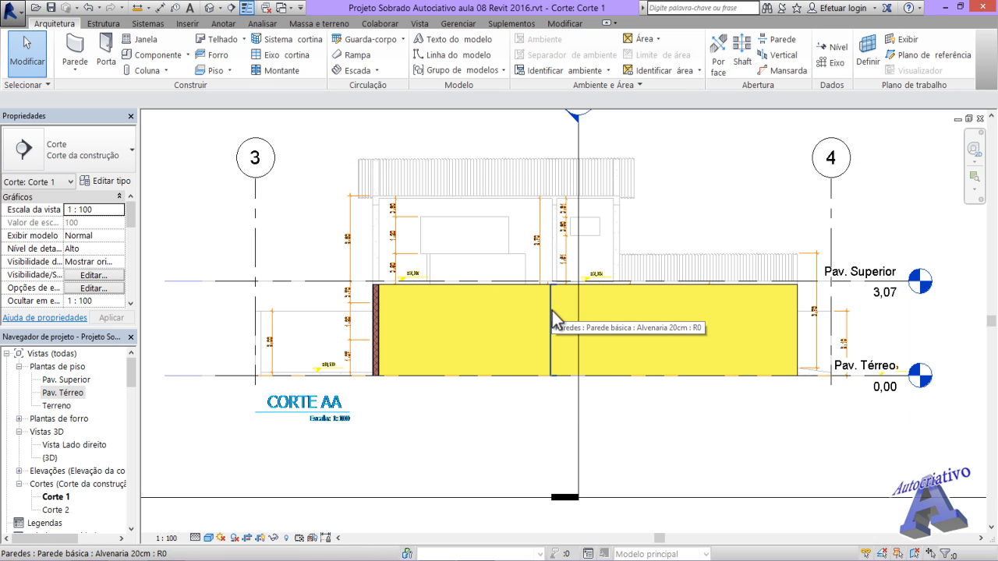
Select the four Alvenaria 20cm walls in Corte 1 to examine the imported drawing behind them, and clear the selection.
left_click(646, 375)
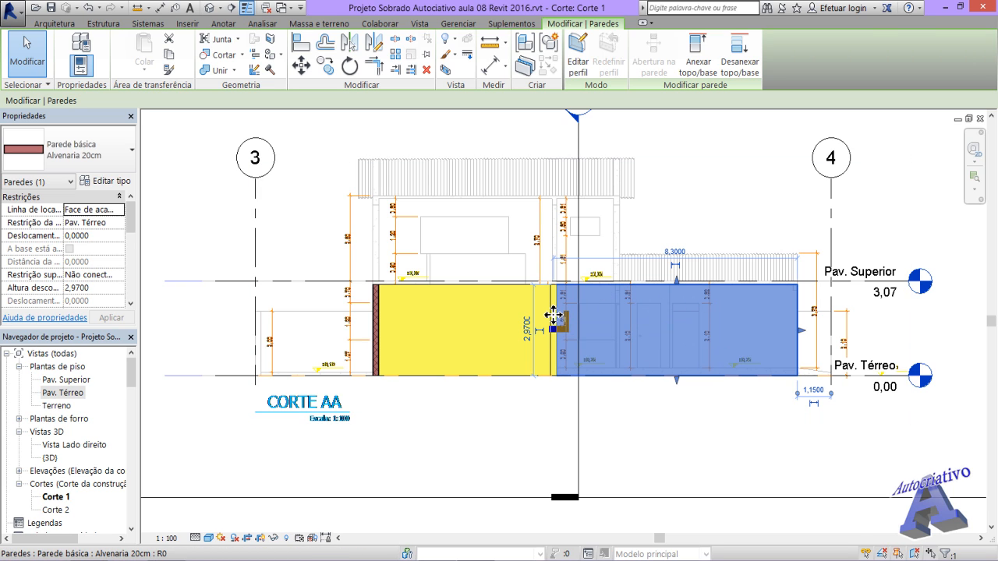
left_click(527, 312, "ctrl")
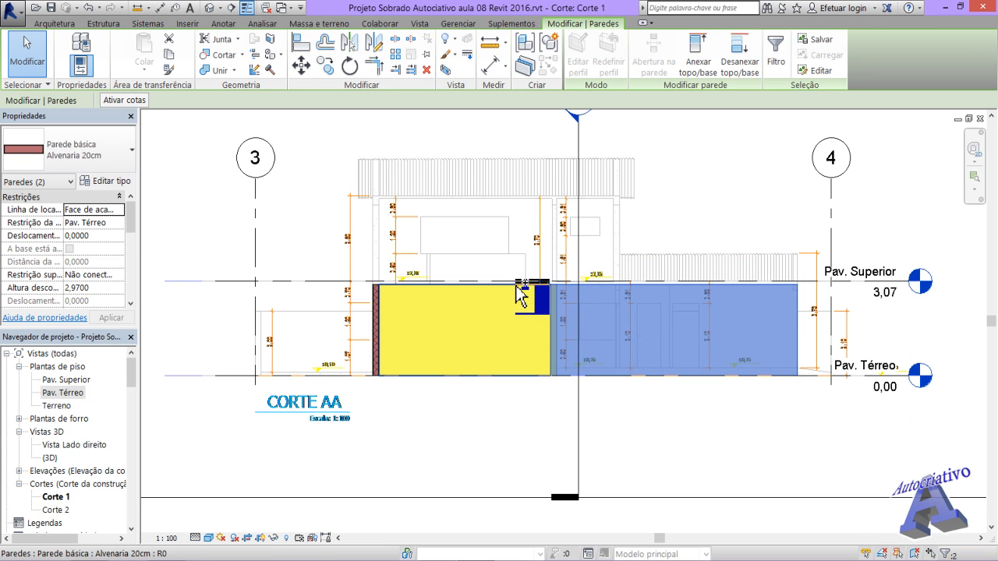
left_click(516, 286, "ctrl")
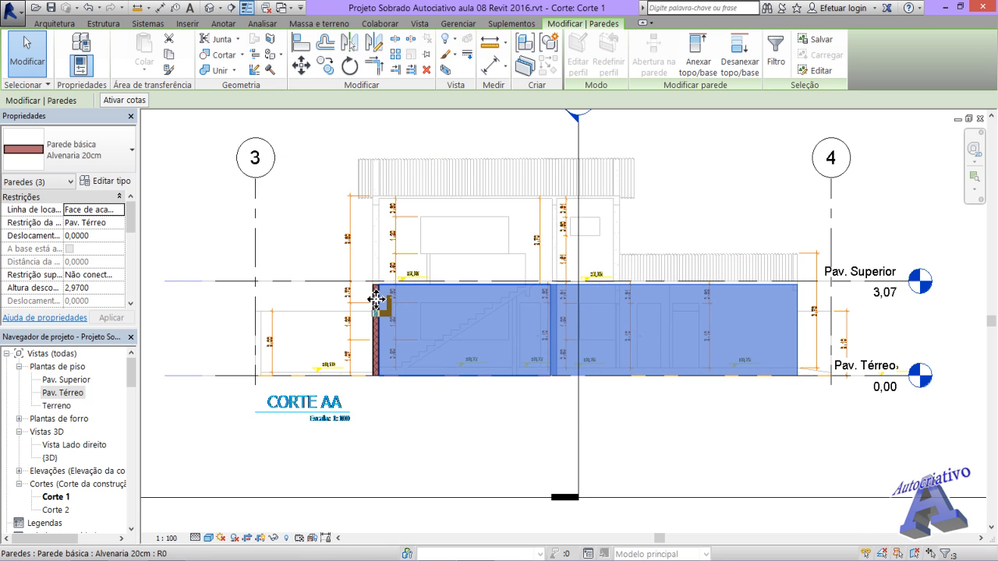
left_click(376, 300, "ctrl")
scroll(426, 324, "up", 3)
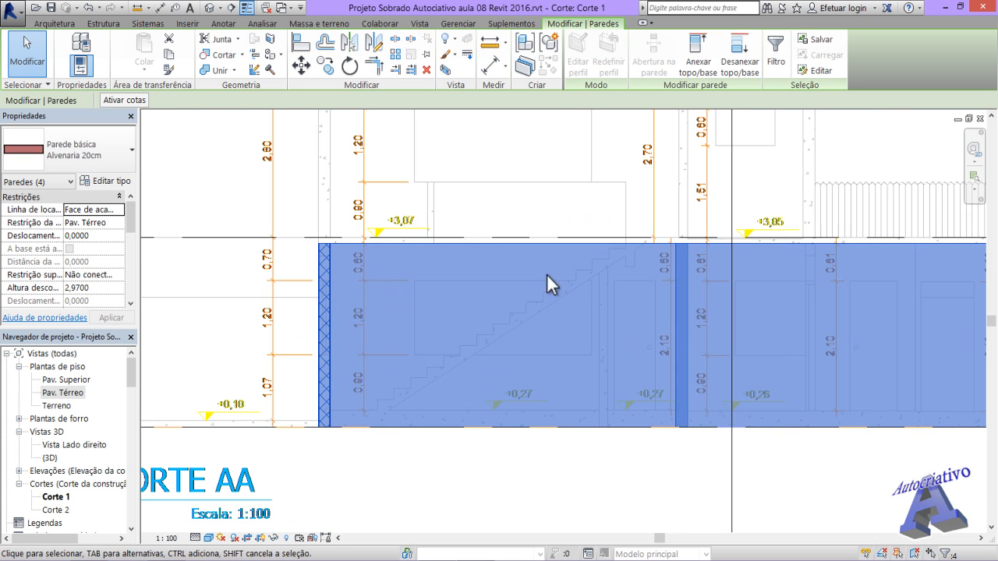
scroll(660, 380, "down", 4)
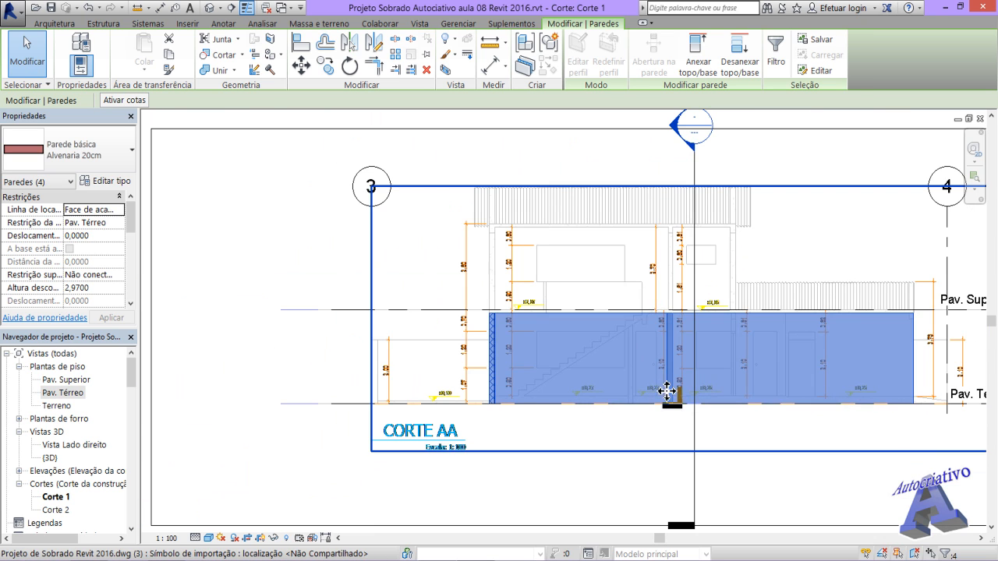
middle_click_drag(678, 404, 564, 350)
key("Escape")
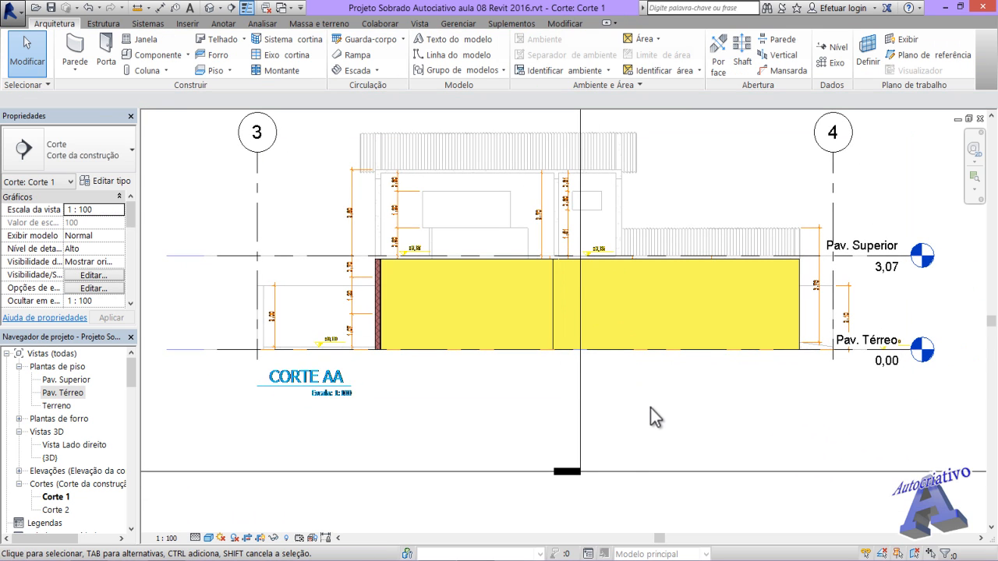
Set the draw layer of the imported DWG in Corte 1 to Primeiro plano and clear the selection.
middle_click_drag(650, 408, 639, 442)
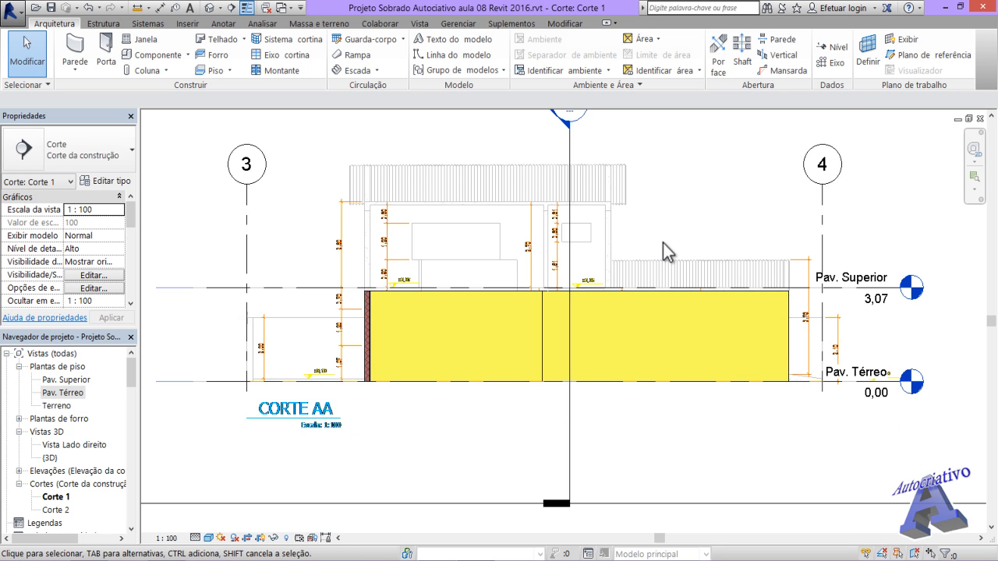
left_click(623, 207)
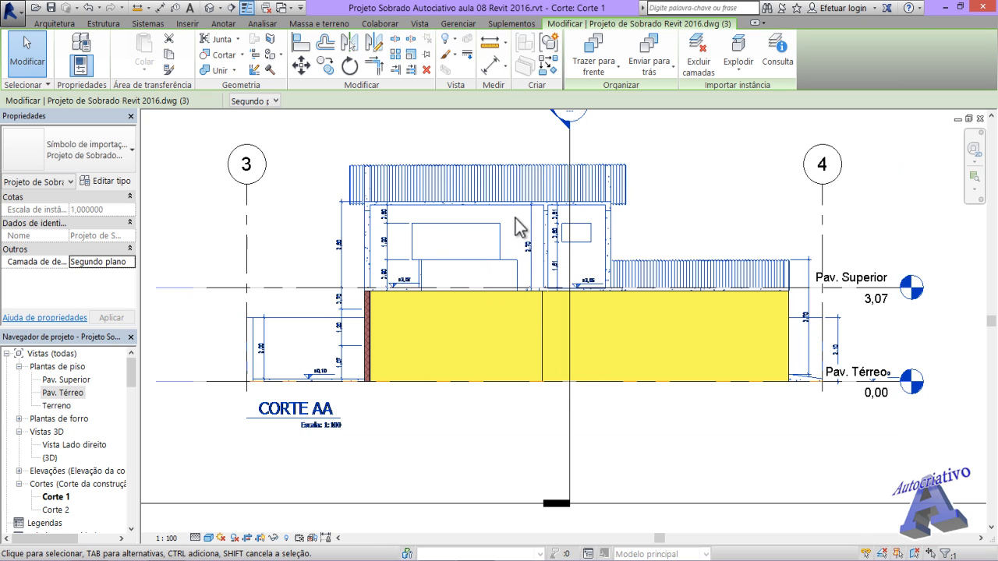
left_click(131, 264)
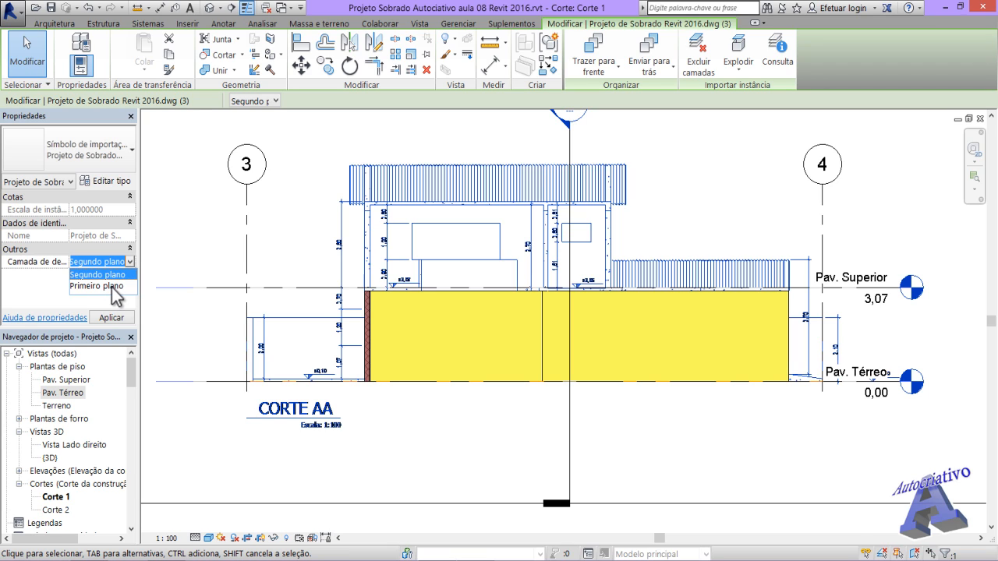
left_click(115, 286)
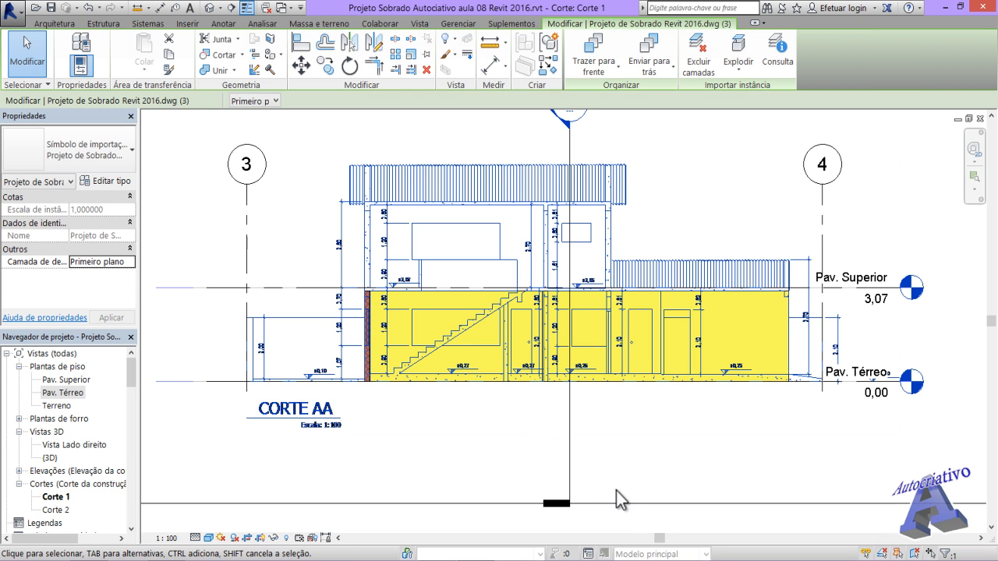
left_click(616, 510)
scroll(494, 382, "up", 3)
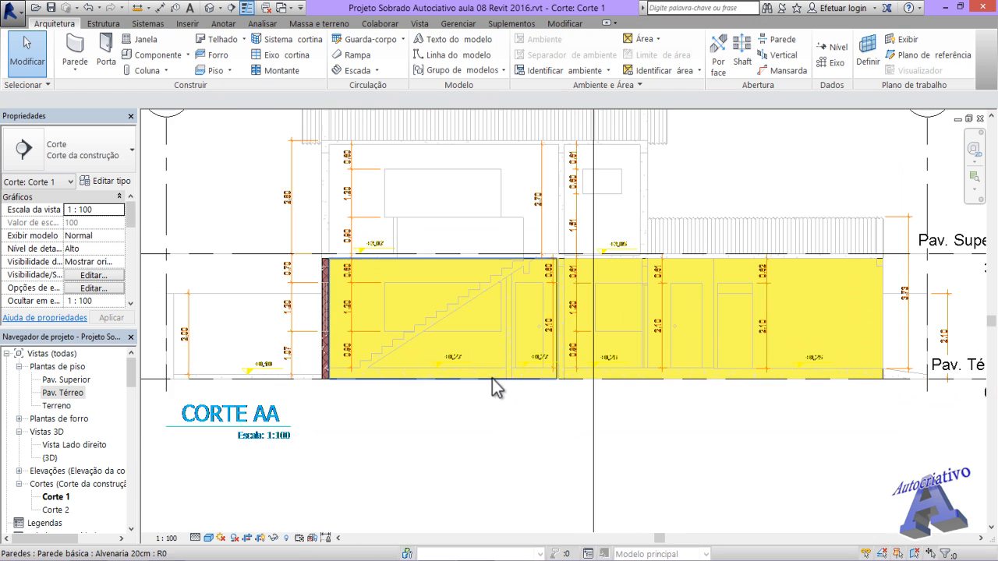
Return the imported DWG in Corte 1 to the Segundo plano draw layer and deselect it.
left_click(395, 317)
scroll(393, 323, "down", 2)
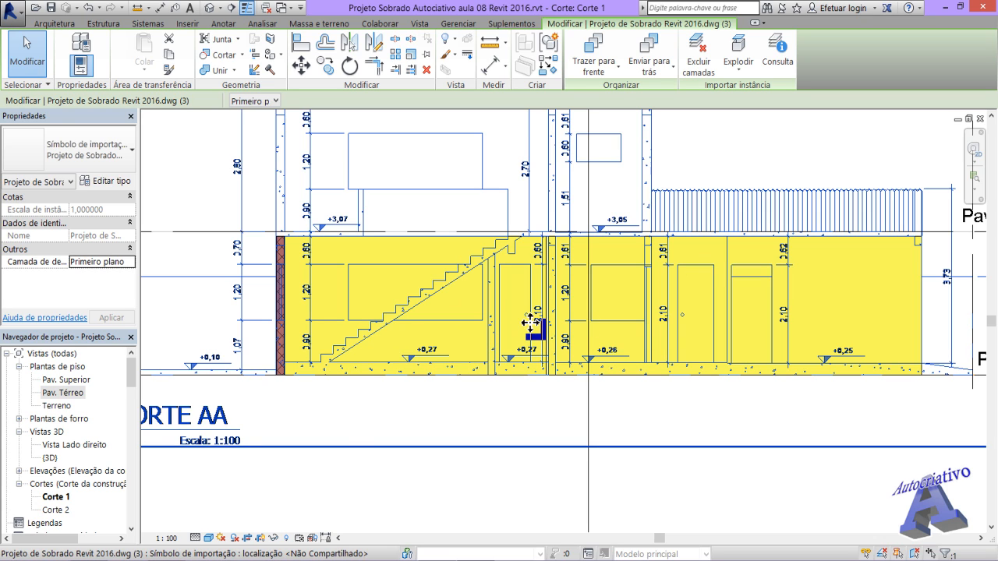
left_click(133, 265)
left_click(129, 279)
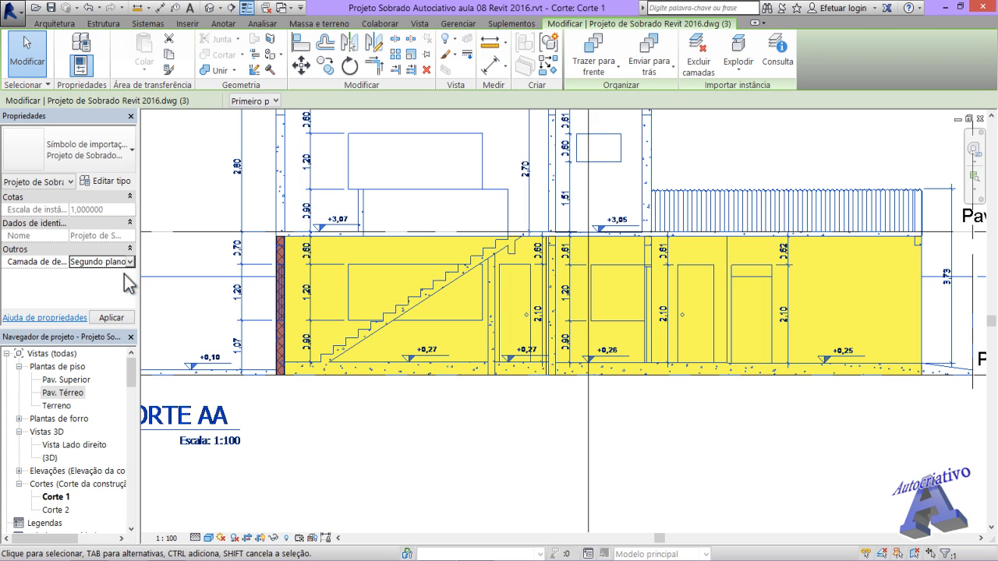
left_click(453, 473)
scroll(483, 473, "down", 1)
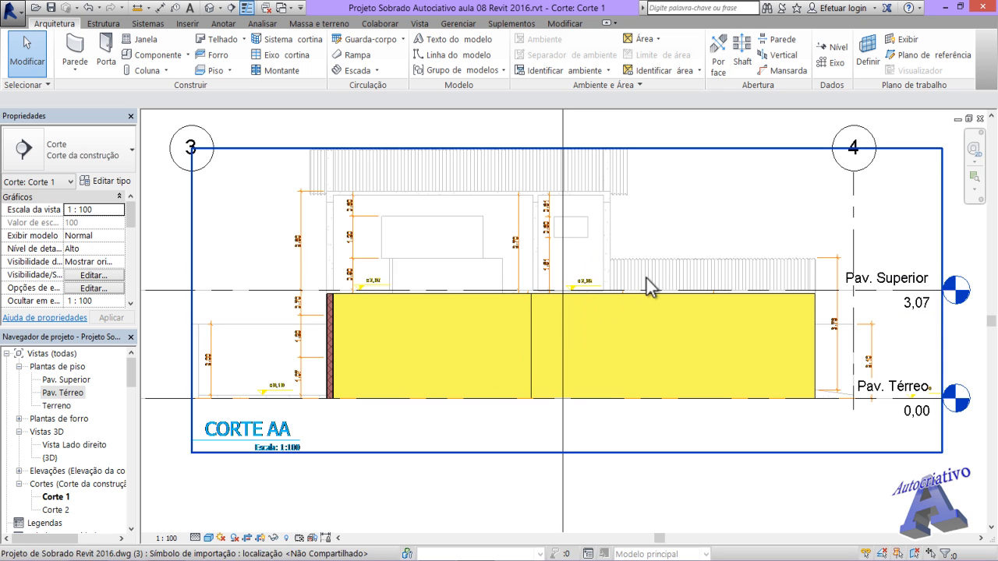
scroll(535, 427, "down", 1)
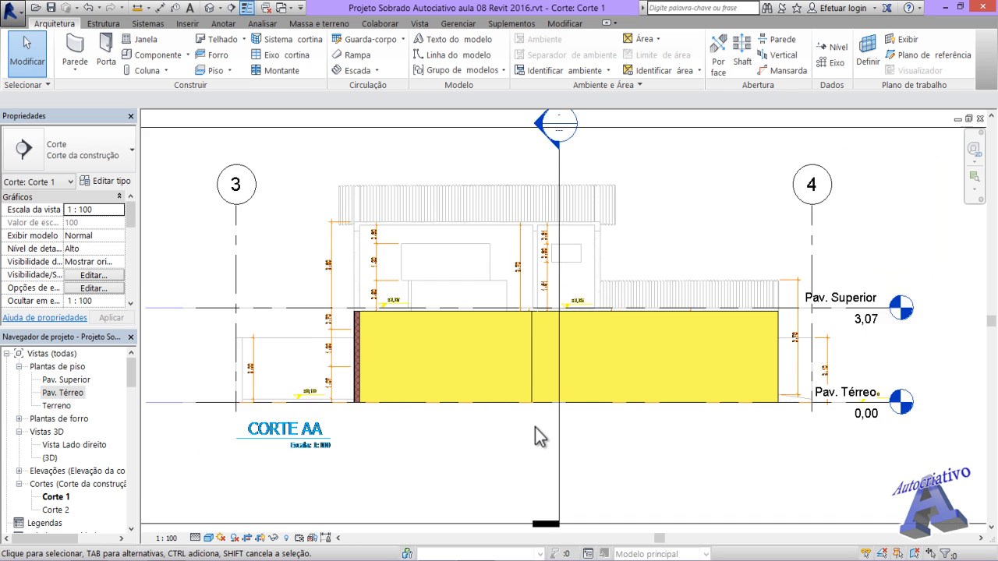
scroll(531, 439, "down", 1)
middle_click_drag(530, 438, 572, 416)
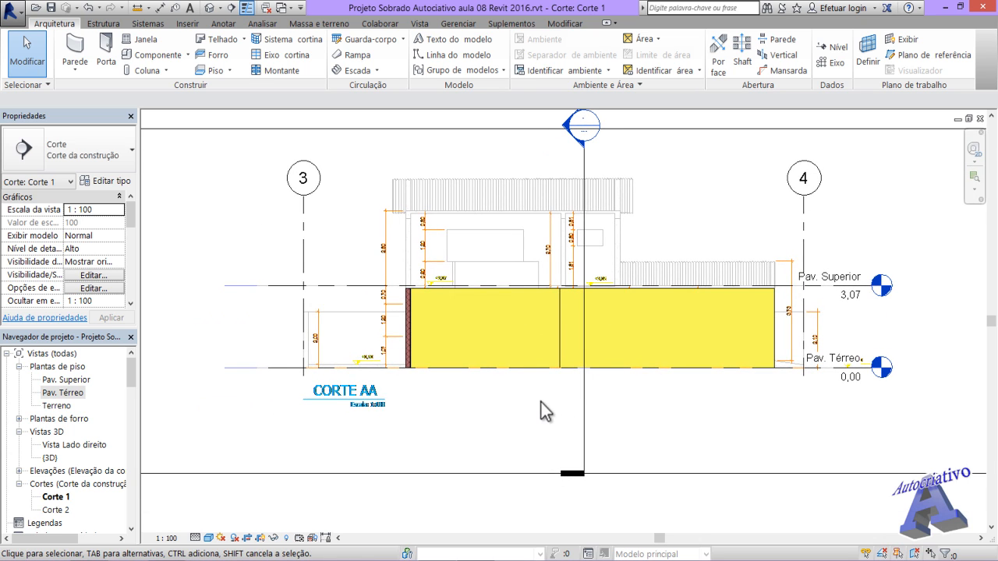
Open the Pav. Térreo floor plan around the house walls.
double_click(72, 393)
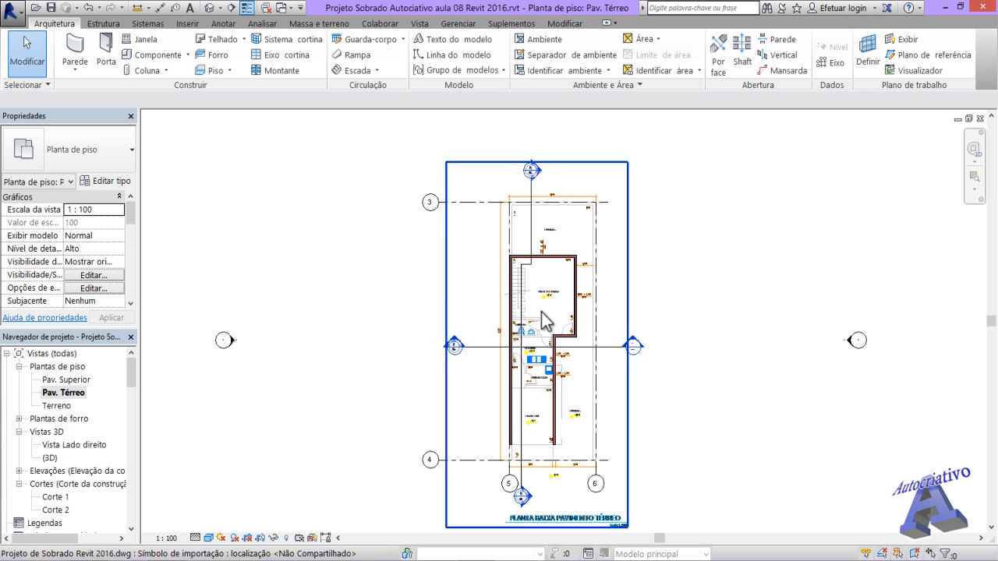
scroll(543, 314, "up", 2)
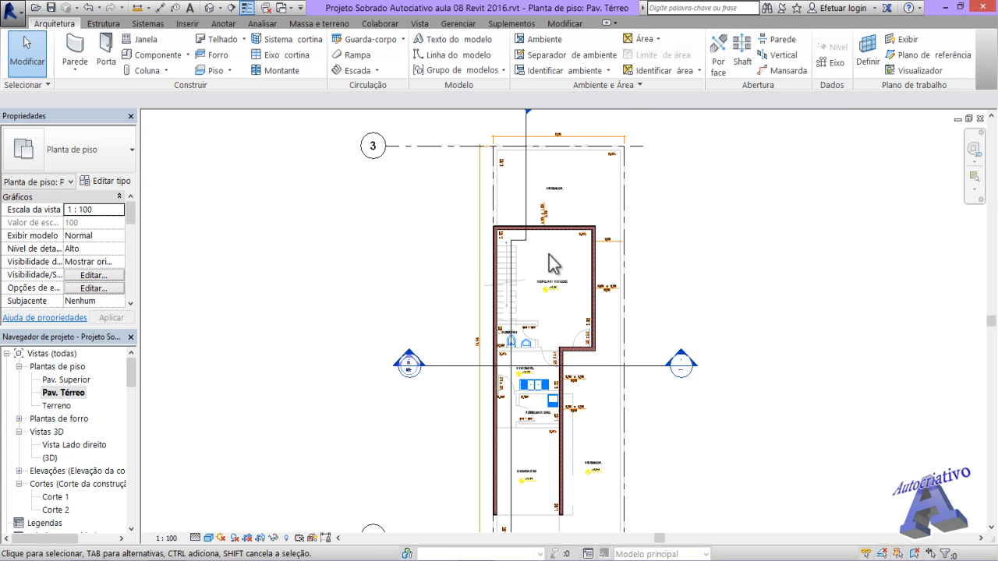
left_click(74, 50)
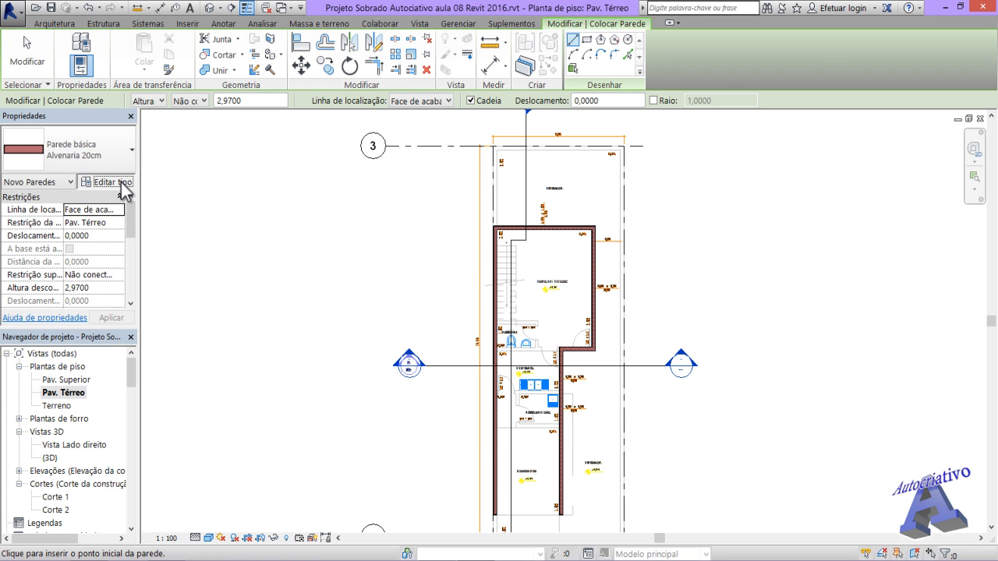
left_click(117, 182)
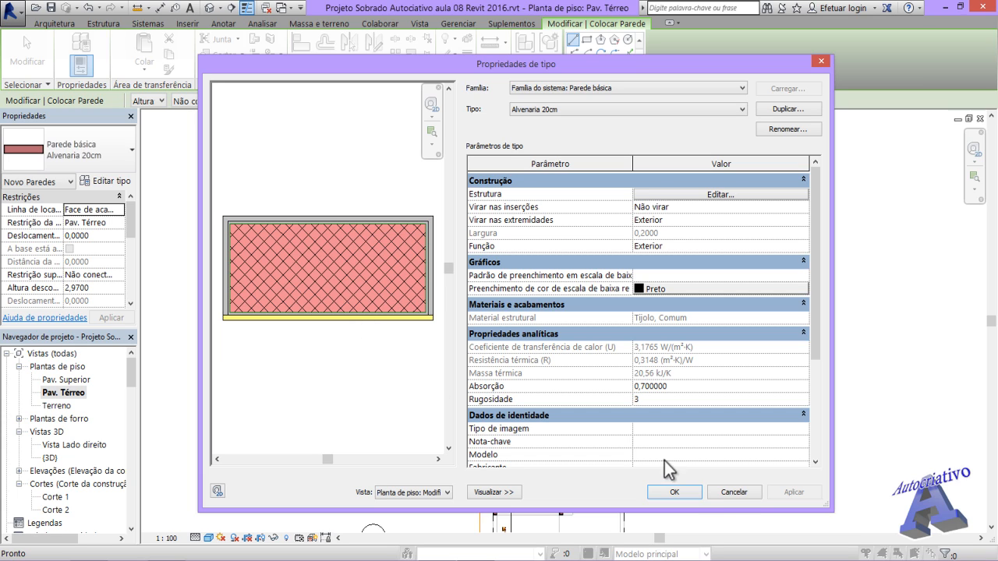
left_click(728, 492)
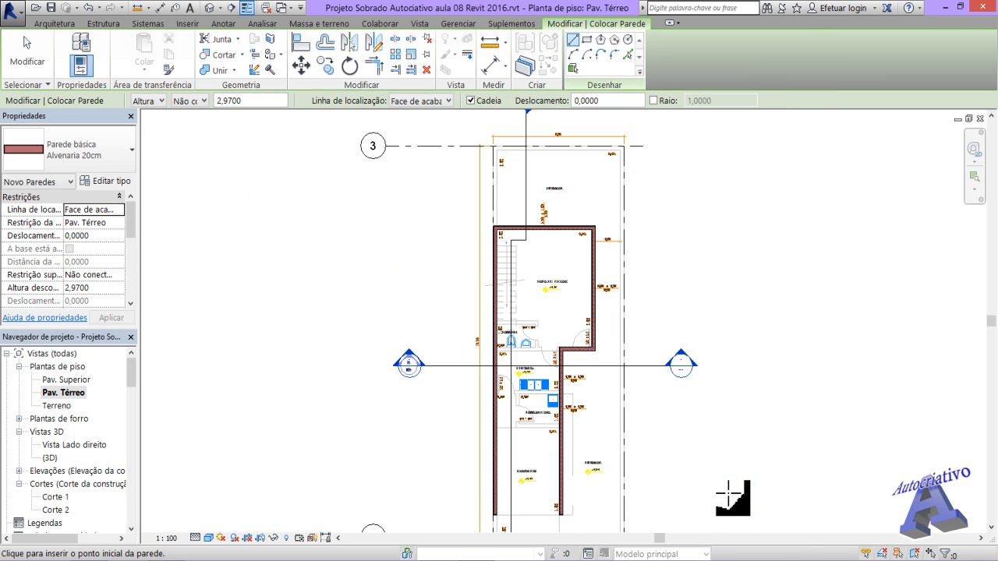
scroll(521, 337, "up", 4)
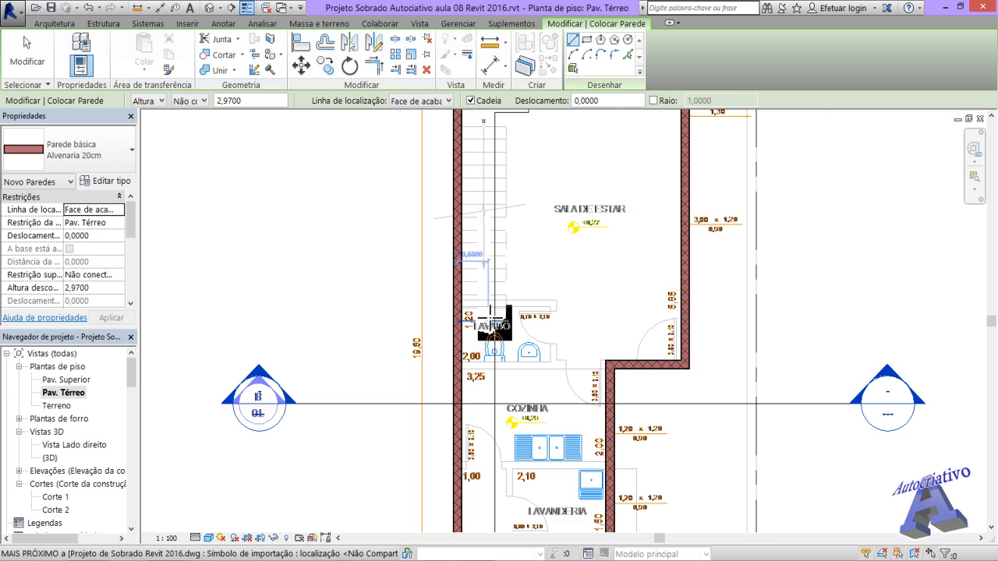
scroll(496, 334, "up", 3)
scroll(434, 295, "up", 3)
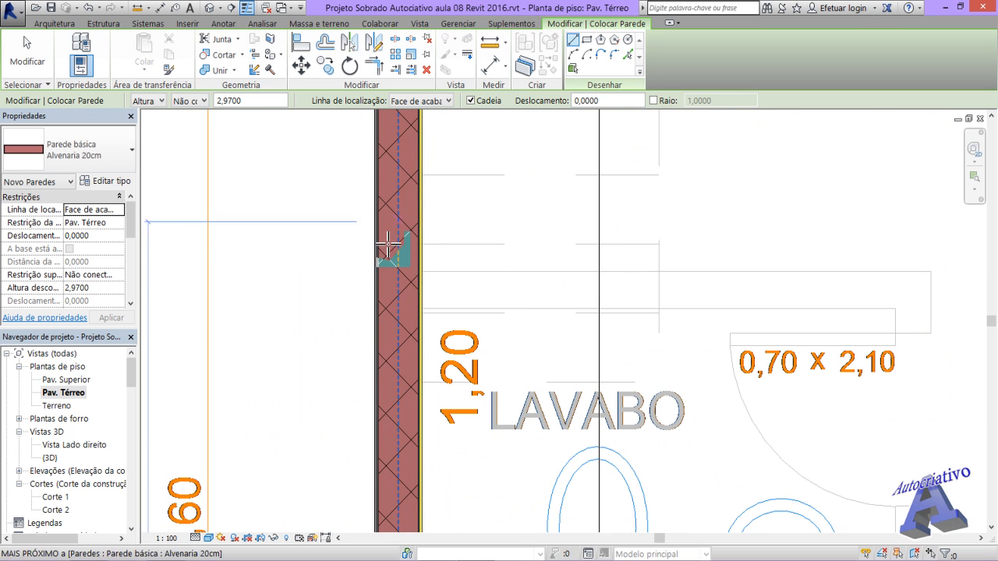
scroll(858, 290, "down", 2)
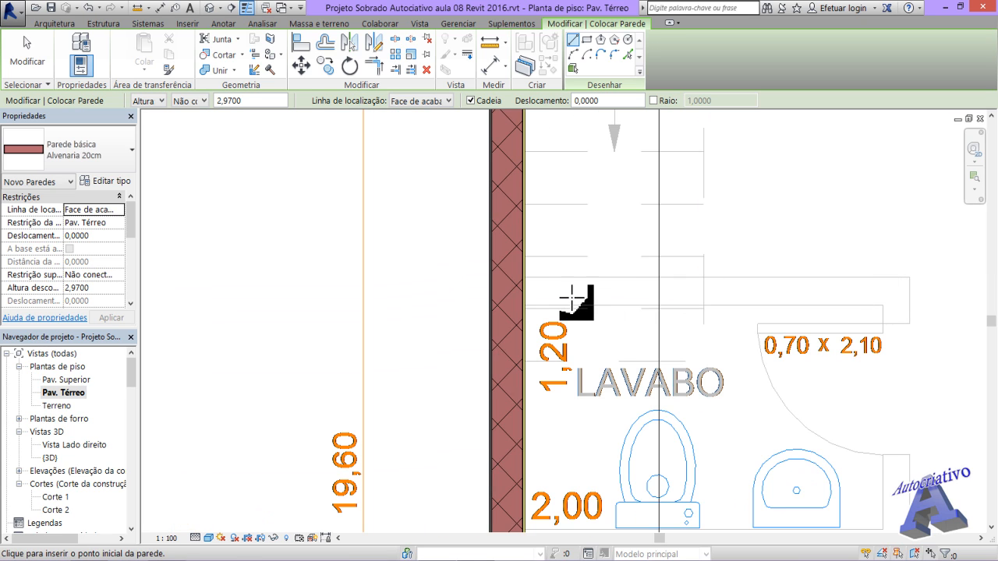
scroll(524, 287, "up", 1)
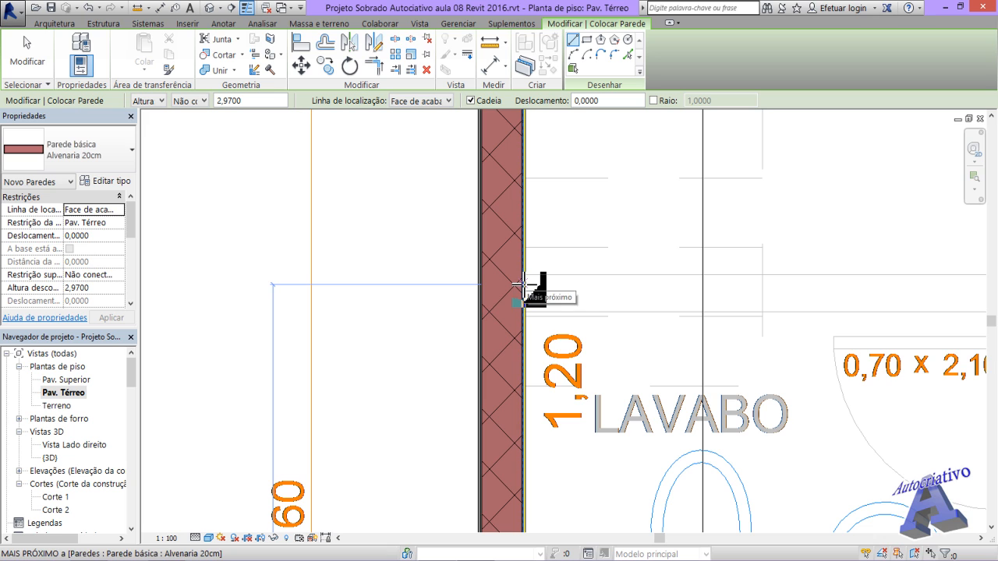
middle_click_drag(557, 301, 441, 333)
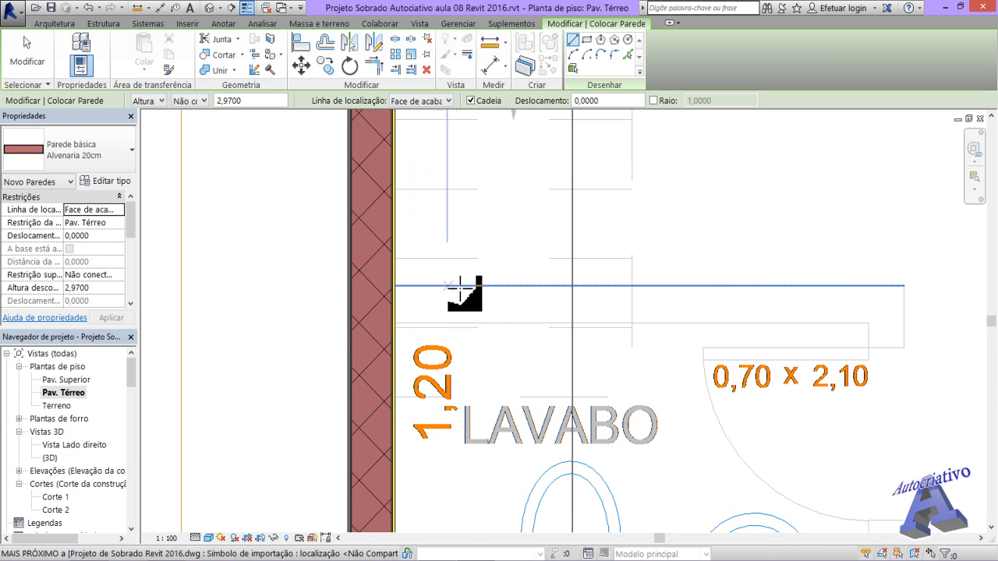
key("Escape")
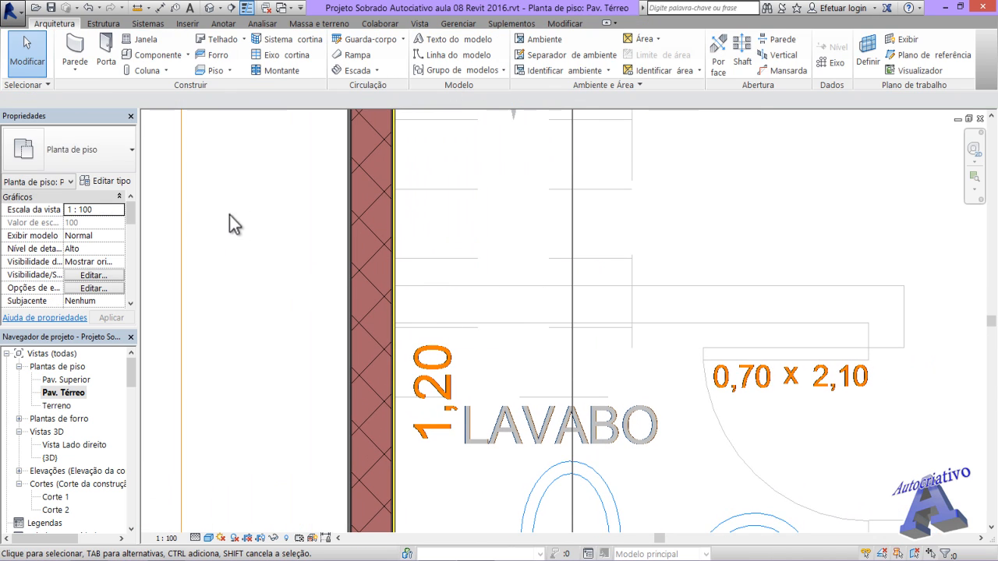
Start a wall and duplicate its Alvenaria 20cm type as Alvenaria 15cm.
left_click(86, 48)
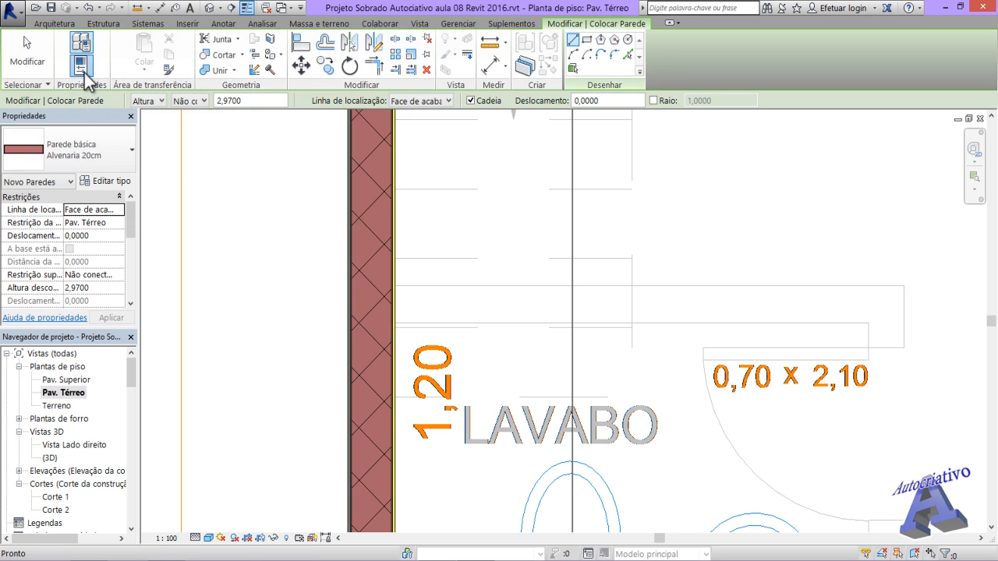
left_click(116, 180)
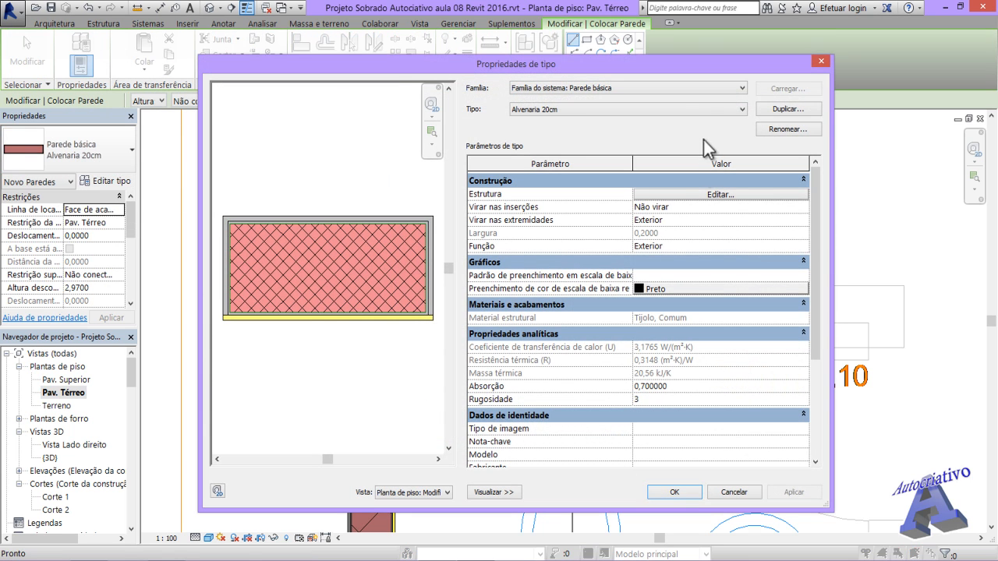
left_click(773, 112)
left_click(502, 276)
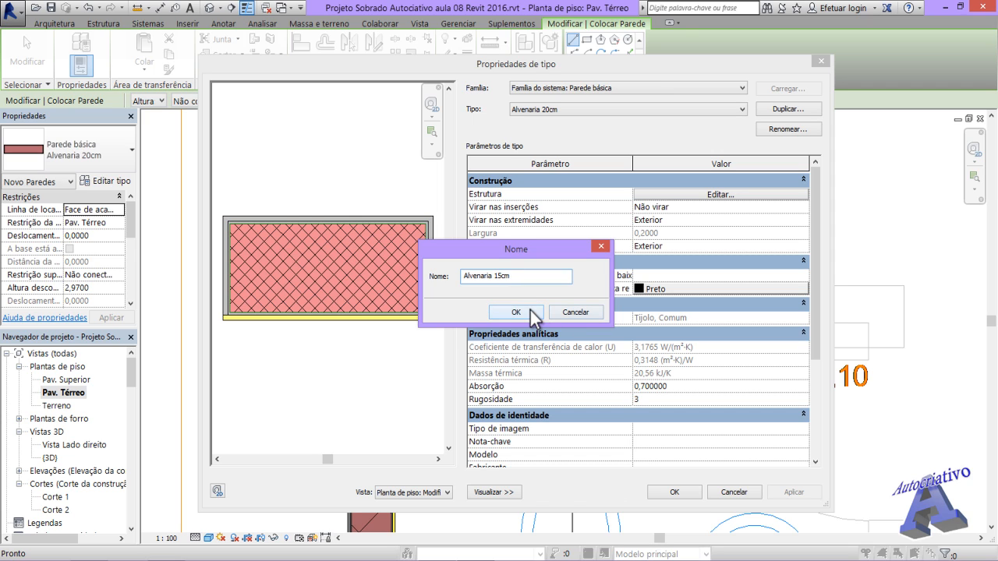
left_click(530, 311)
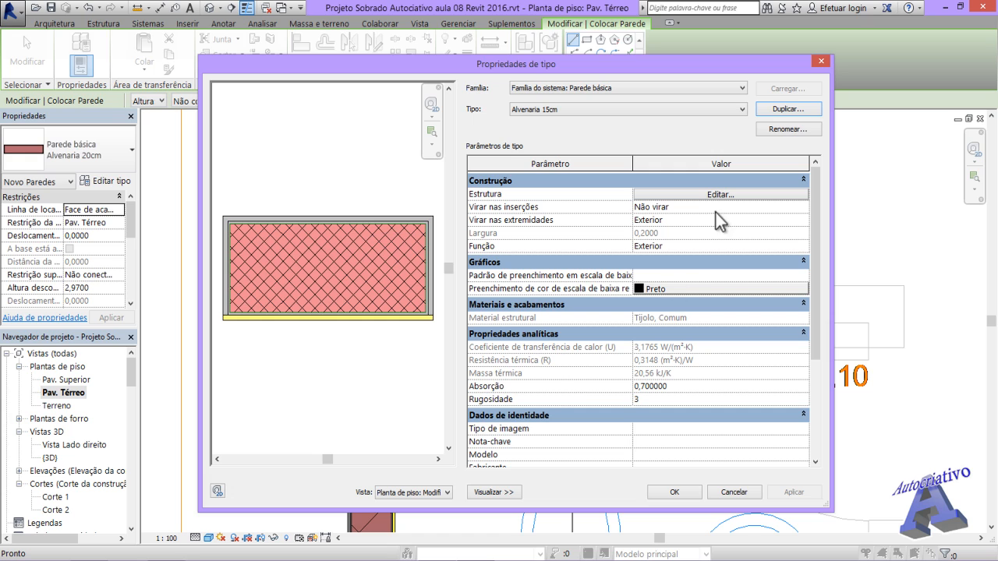
Set the Tijolo, Comum core layer of Alvenaria 15cm to a thickness of 0,1200 and accept the type properties.
left_click(716, 195)
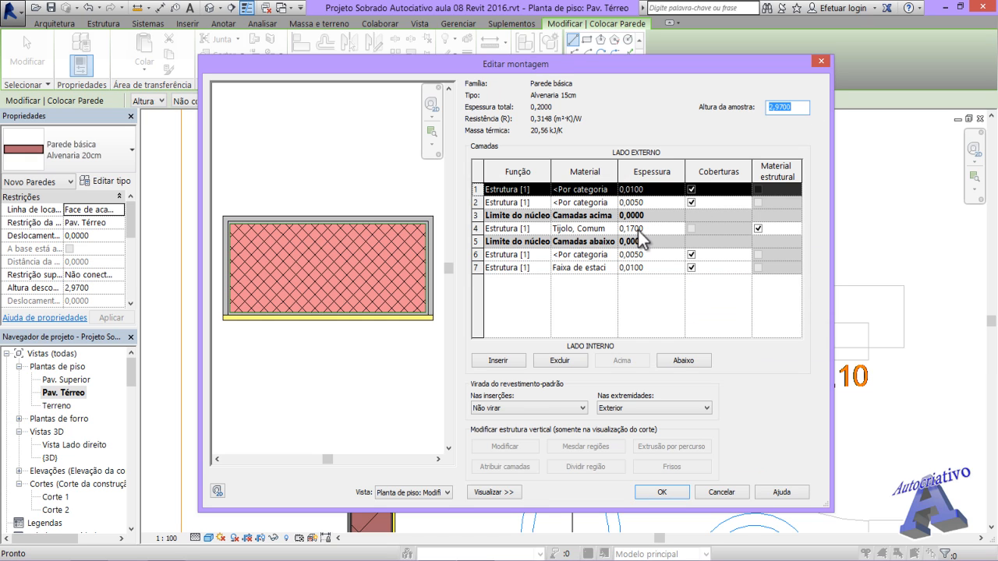
left_click(633, 230)
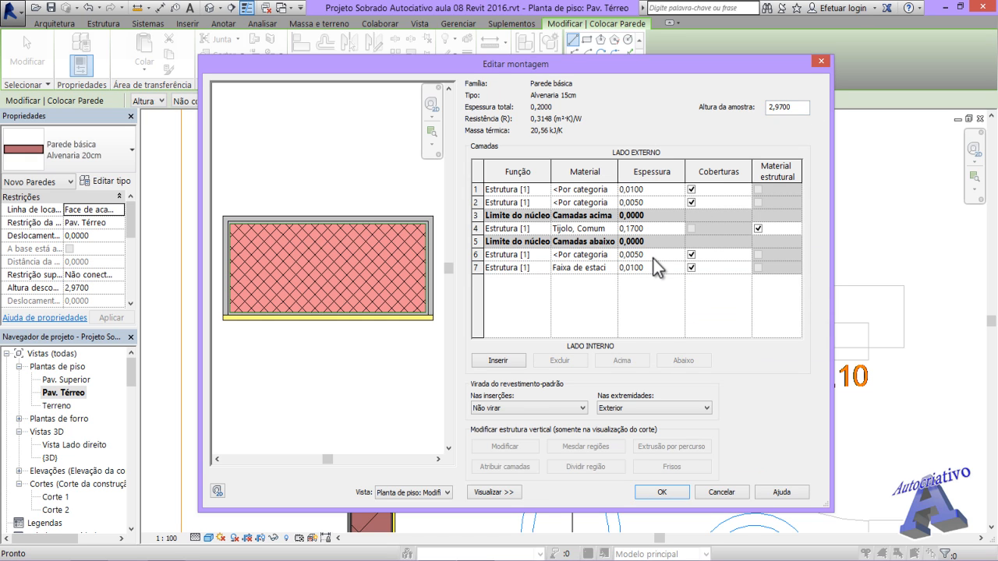
type("2")
key("Tab")
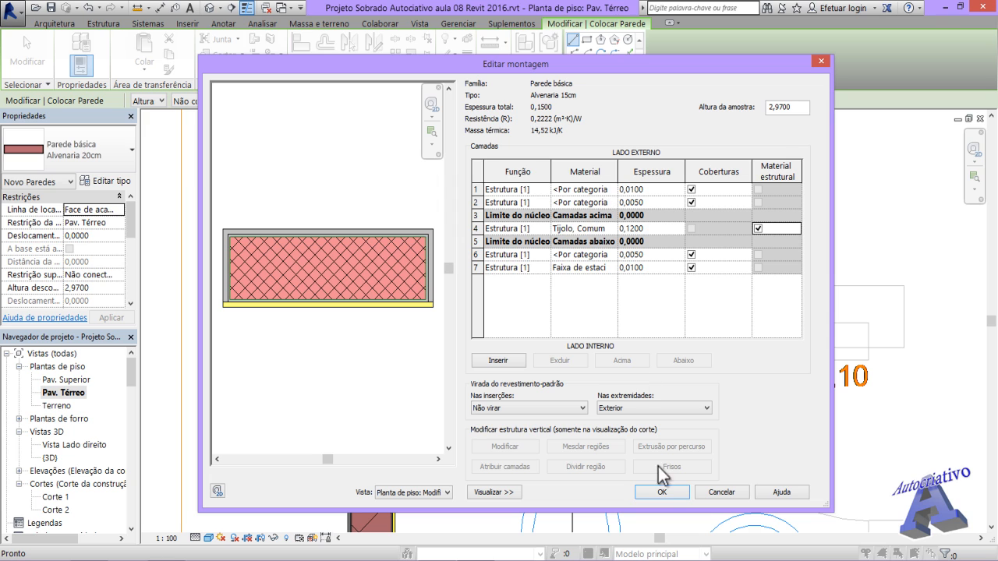
left_click(661, 492)
left_click(675, 492)
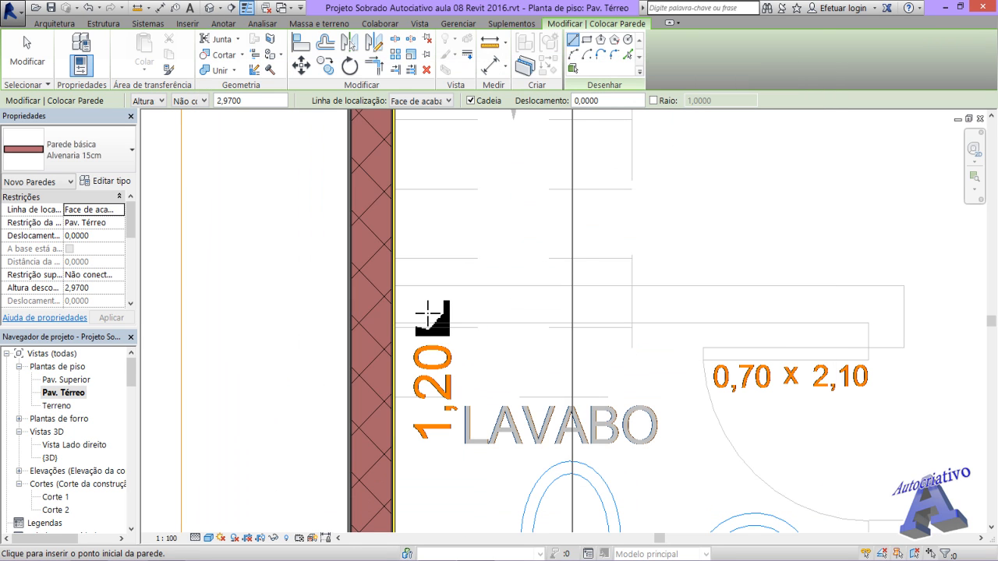
Draw a 2,0000 m Alvenaria 15cm wall along the lavabo's upper edge from the exterior wall, located by Face de acabamento: Interna.
scroll(428, 315, "up", 3)
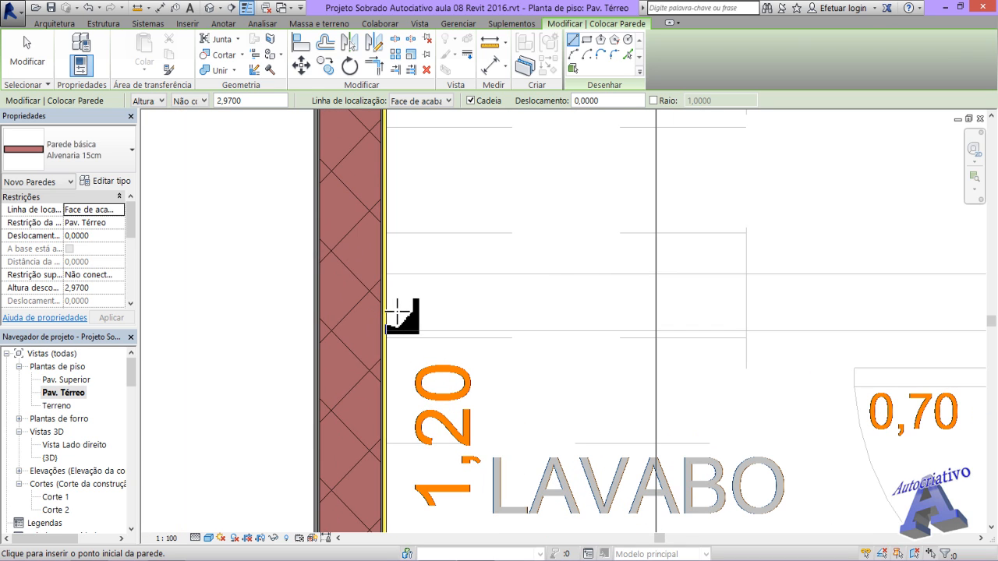
left_click(449, 100)
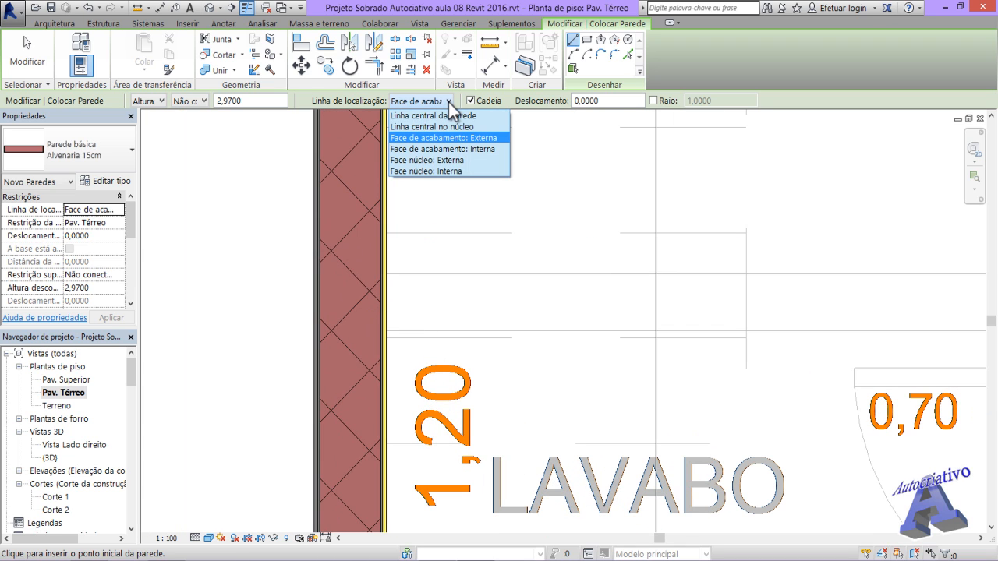
left_click(468, 149)
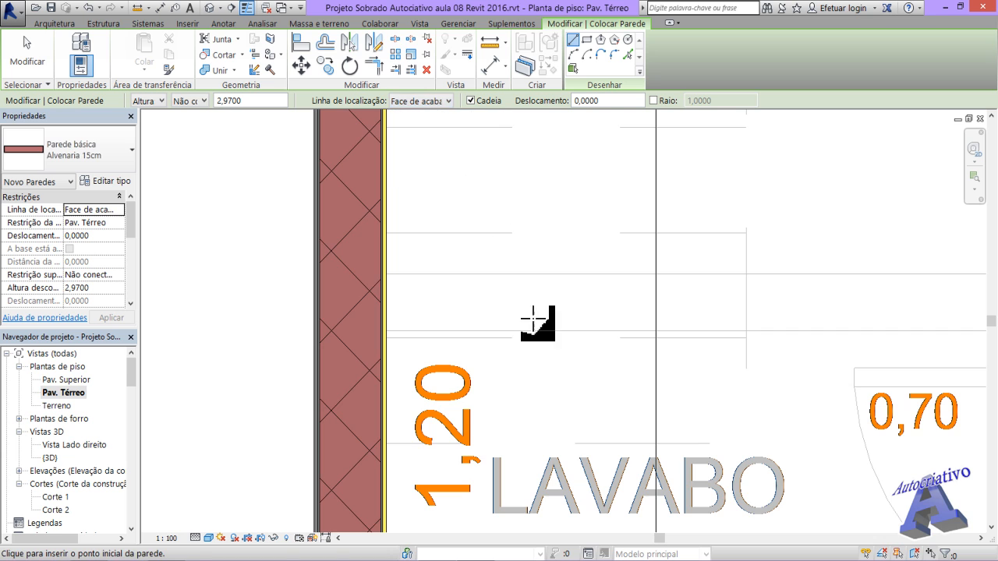
scroll(559, 359, "down", 2)
scroll(559, 359, "down", 2)
middle_click_drag(568, 357, 495, 283)
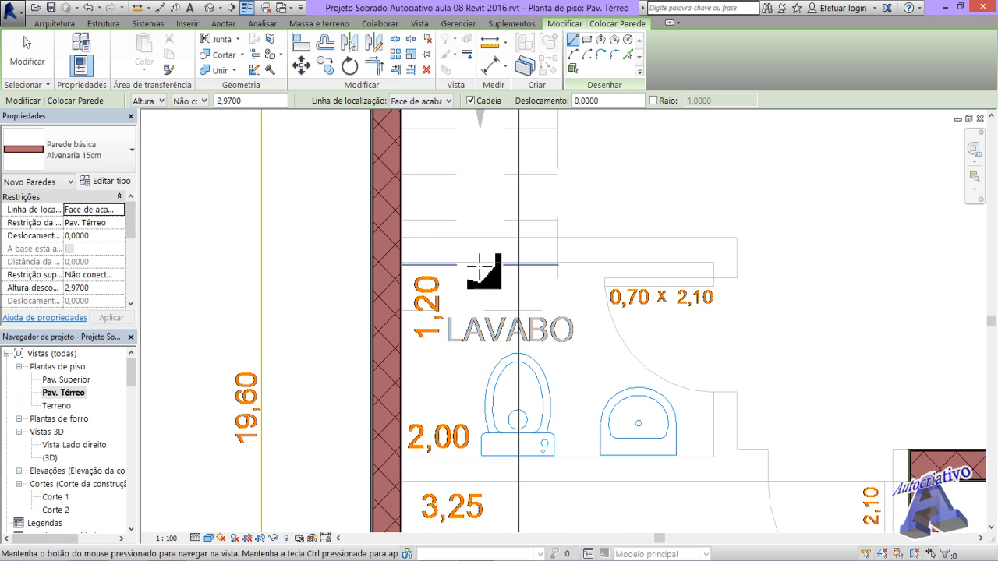
scroll(411, 254, "up", 2)
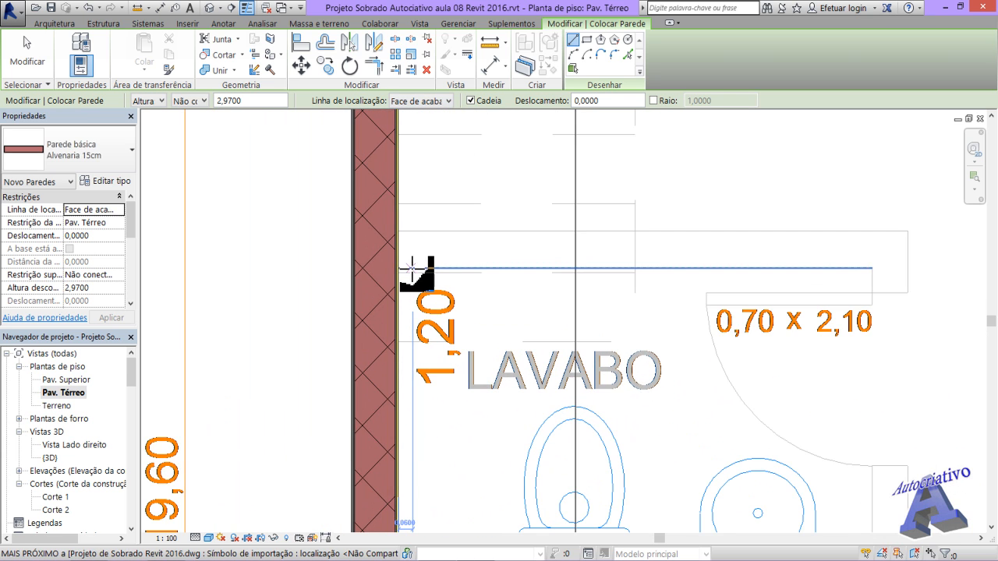
scroll(411, 271, "up", 1)
scroll(411, 271, "up", 3)
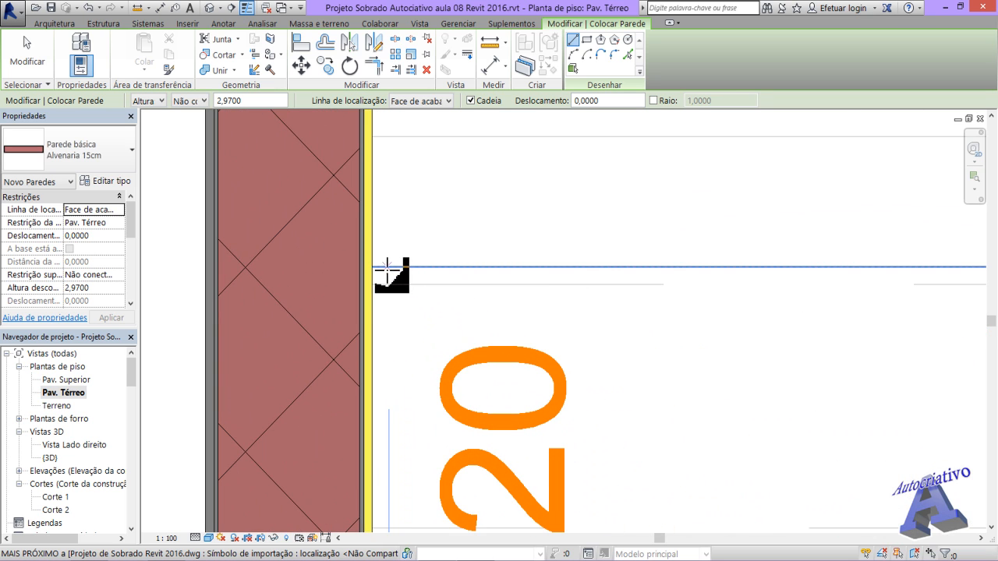
left_click(368, 267)
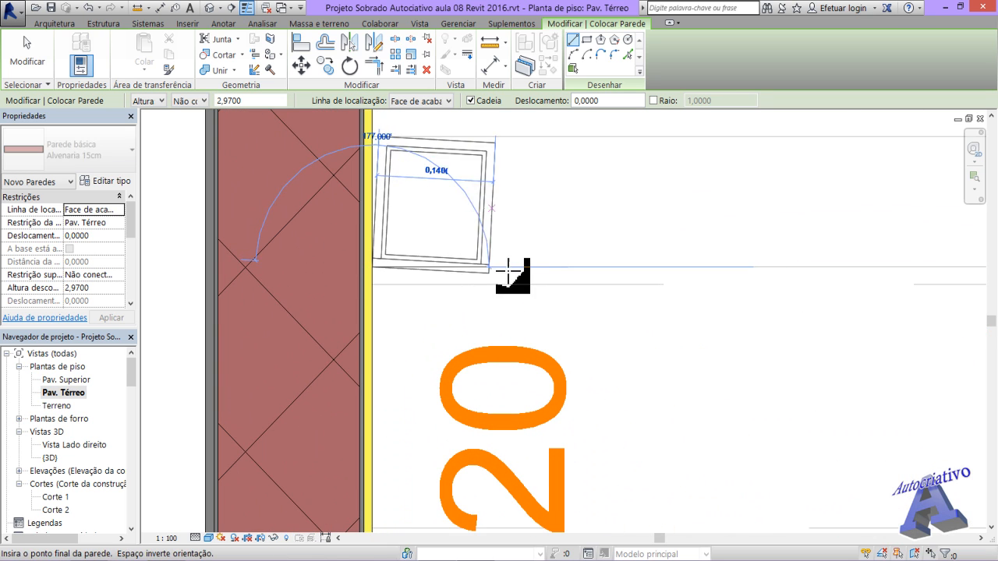
scroll(555, 257, "down", 1)
scroll(556, 258, "down", 3)
scroll(519, 252, "up", 2)
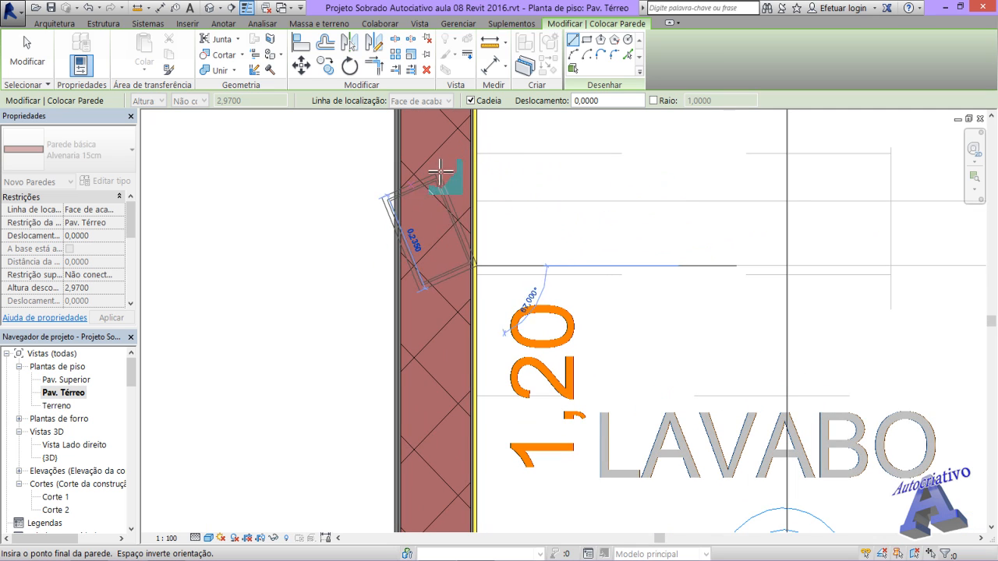
middle_click_drag(709, 272, 526, 316)
scroll(686, 285, "down", 5)
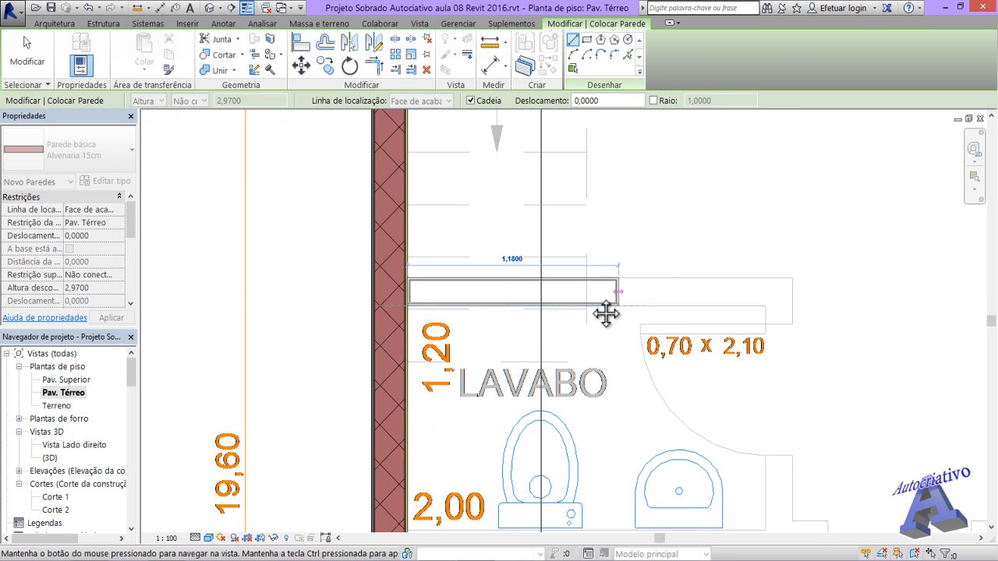
scroll(706, 288, "up", 2)
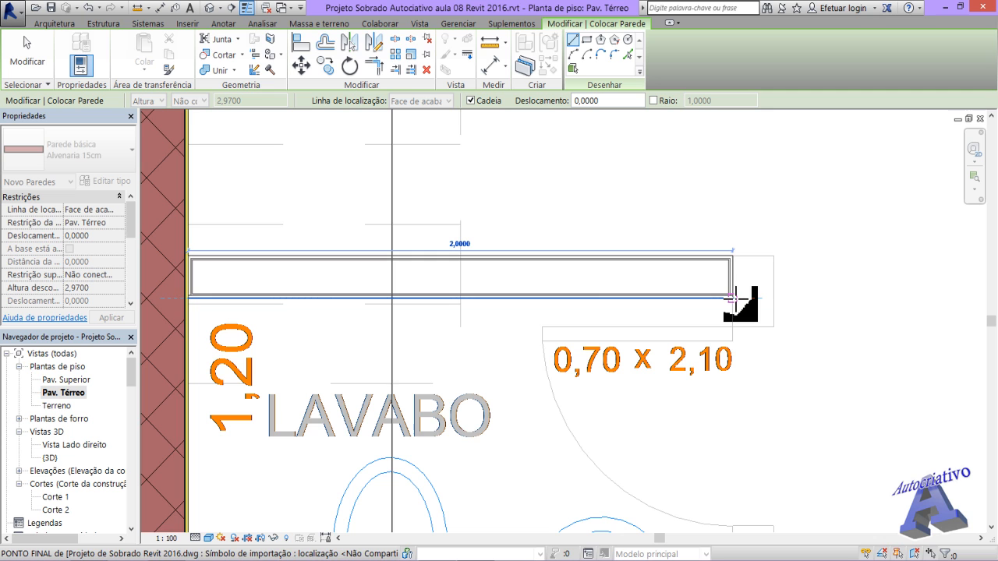
left_click(733, 298)
key("Escape")
Leave wall placement and examine the finish layers where the lavabo wall meets the exterior wall.
middle_click_drag(335, 323, 641, 330)
scroll(561, 312, "up", 5)
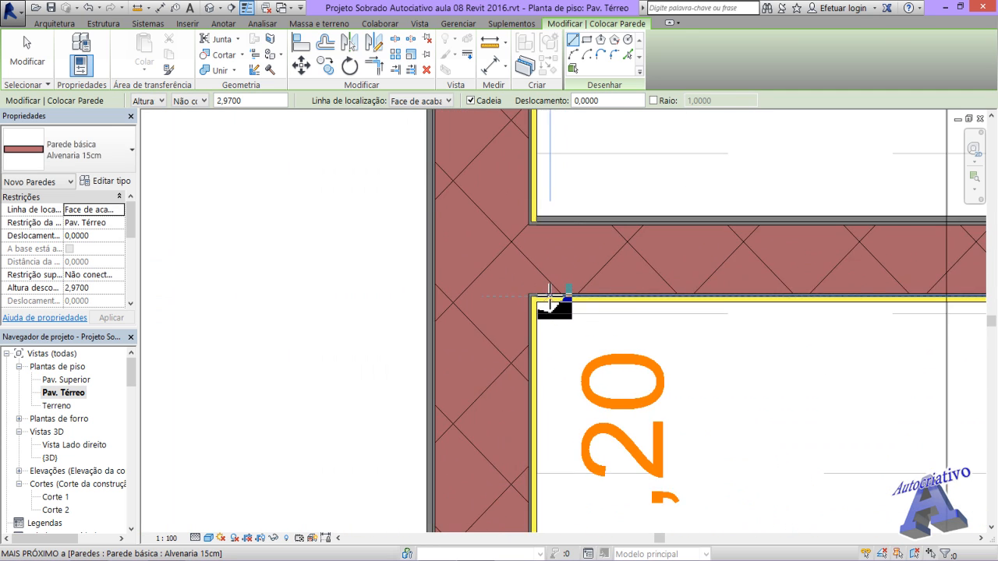
scroll(550, 300, "down", 3)
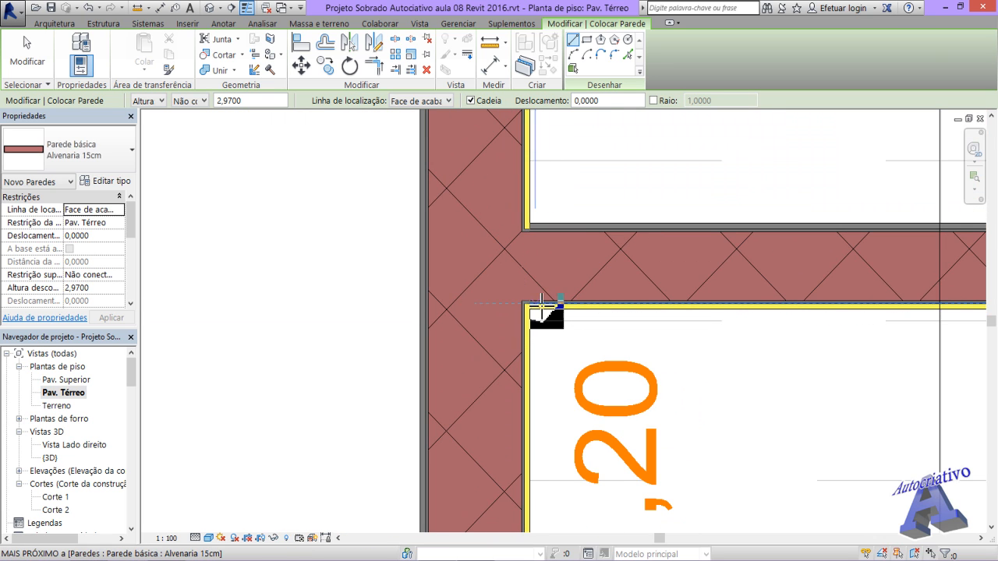
key("Escape")
key("Escape")
middle_click_drag(535, 216, 407, 305)
scroll(419, 315, "up", 2)
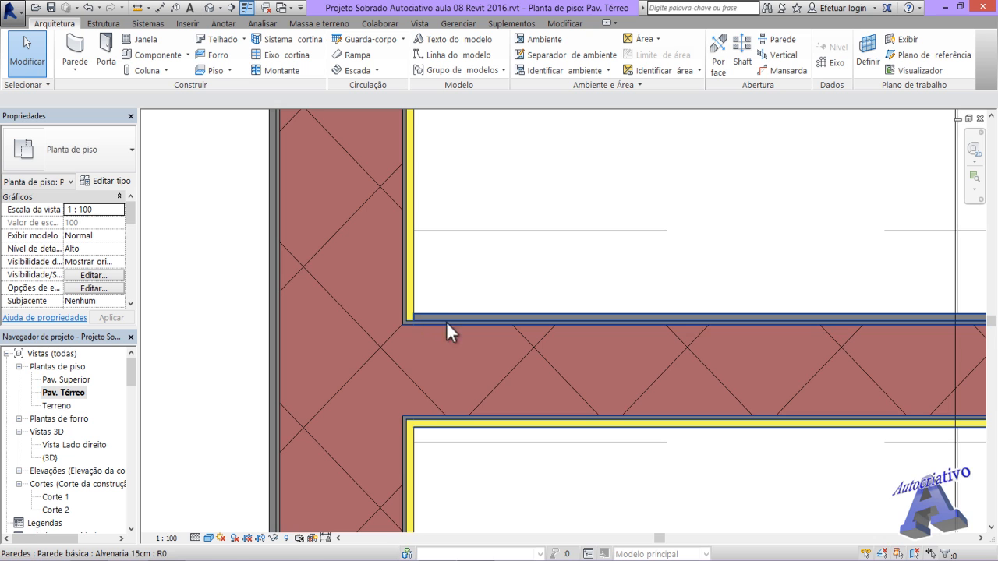
scroll(460, 335, "down", 3)
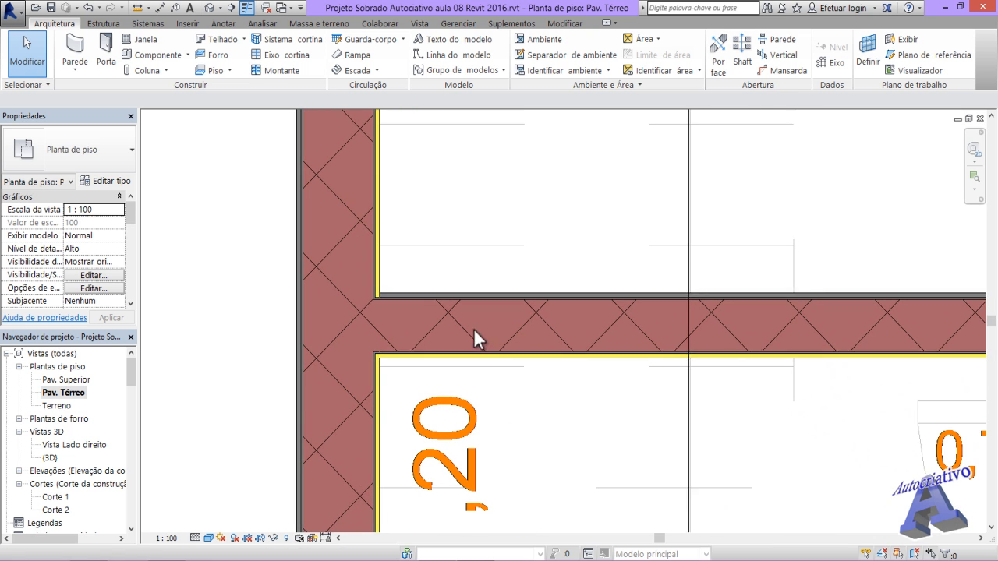
Edit the layer structure of the lavabo wall's Alvenaria 15cm type and set its default wrapping at ends to Nenhum.
left_click(499, 297)
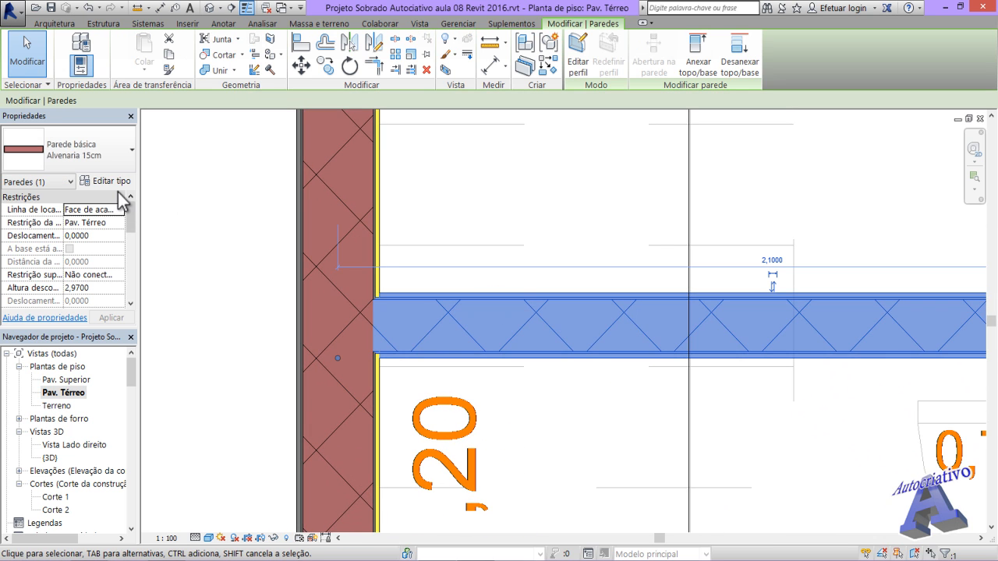
left_click(116, 181)
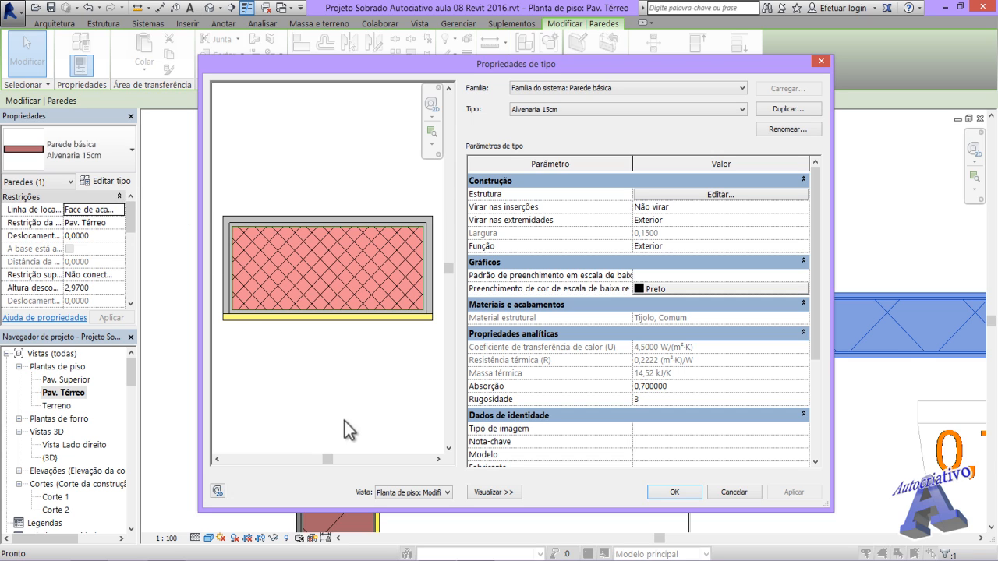
left_click(724, 193)
left_click(662, 410)
left_click(622, 422)
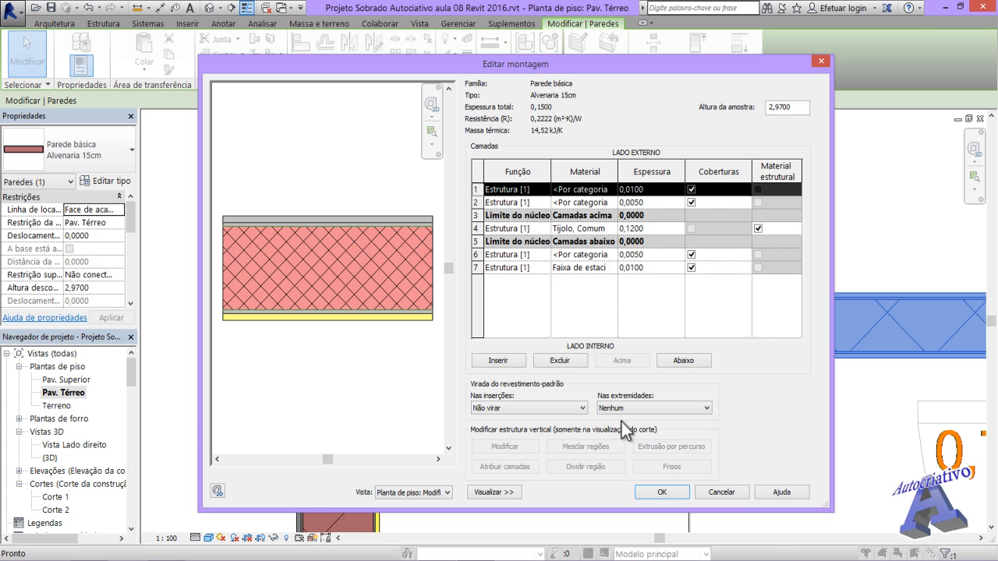
Assign the Faixa de estacionamento material to the outermost exterior-side layer of Alvenaria 15cm, accept the type changes and deselect the wall.
left_click(611, 190)
left_click(613, 190)
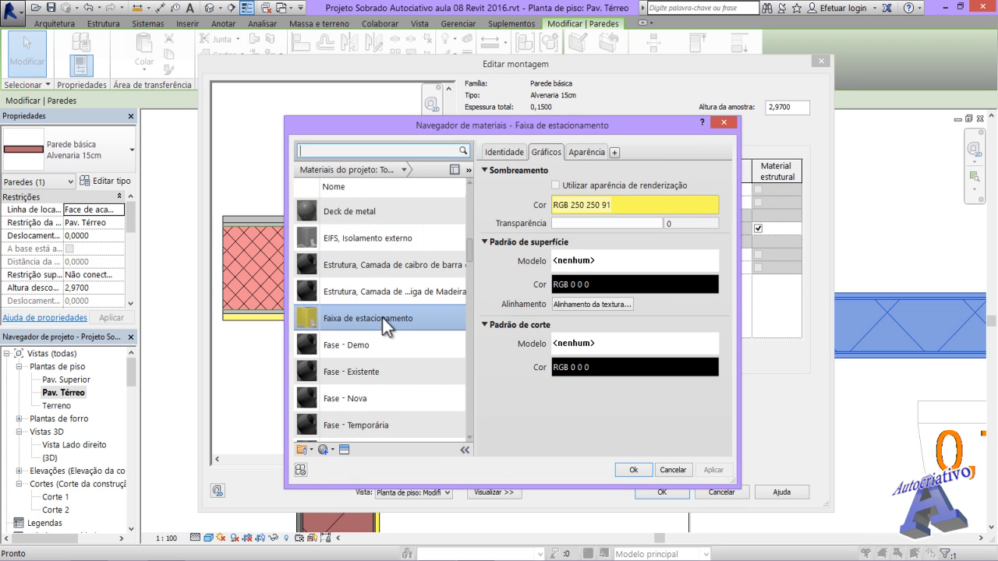
left_click(379, 320)
left_click(631, 471)
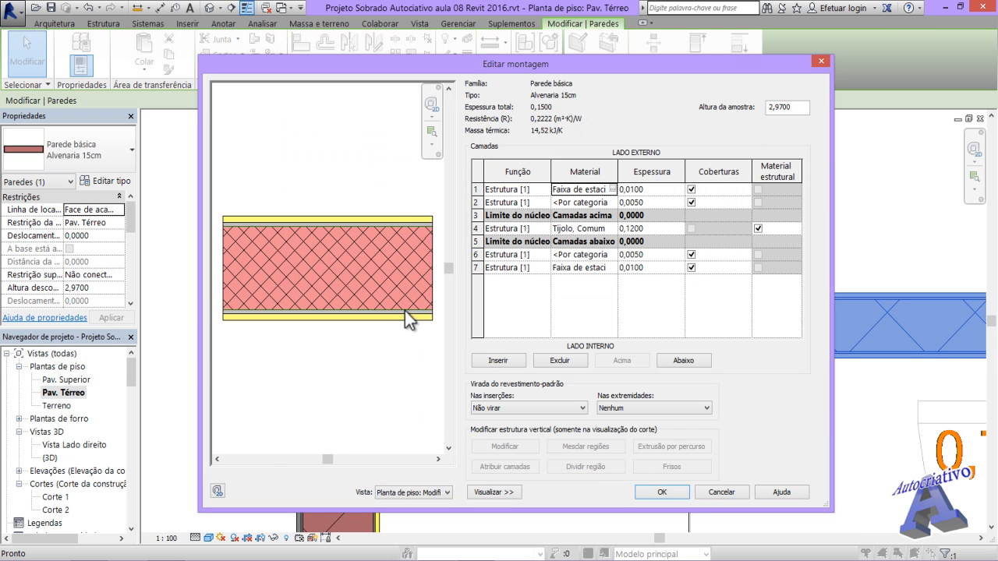
left_click(670, 494)
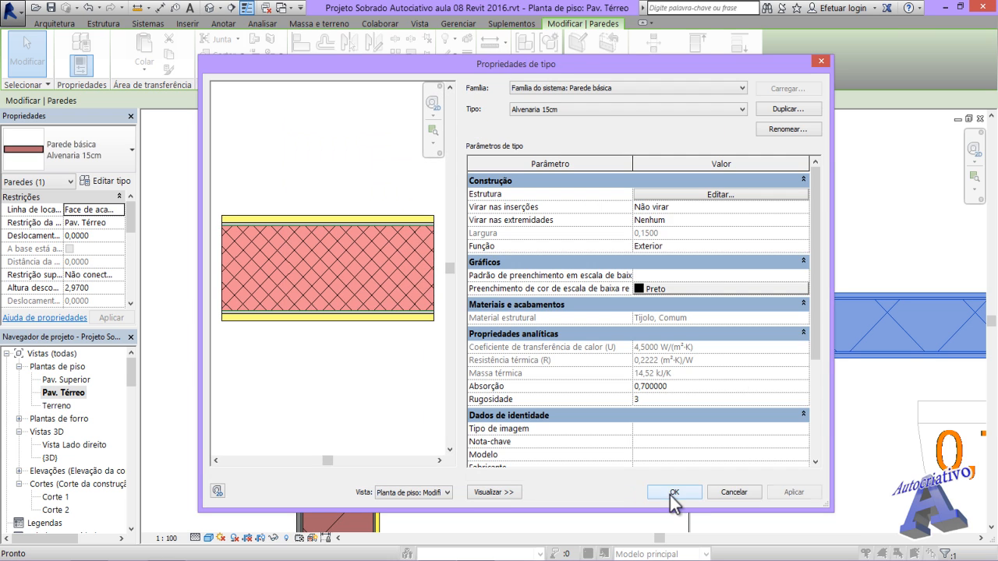
left_click(786, 493)
left_click(679, 493)
left_click(219, 367)
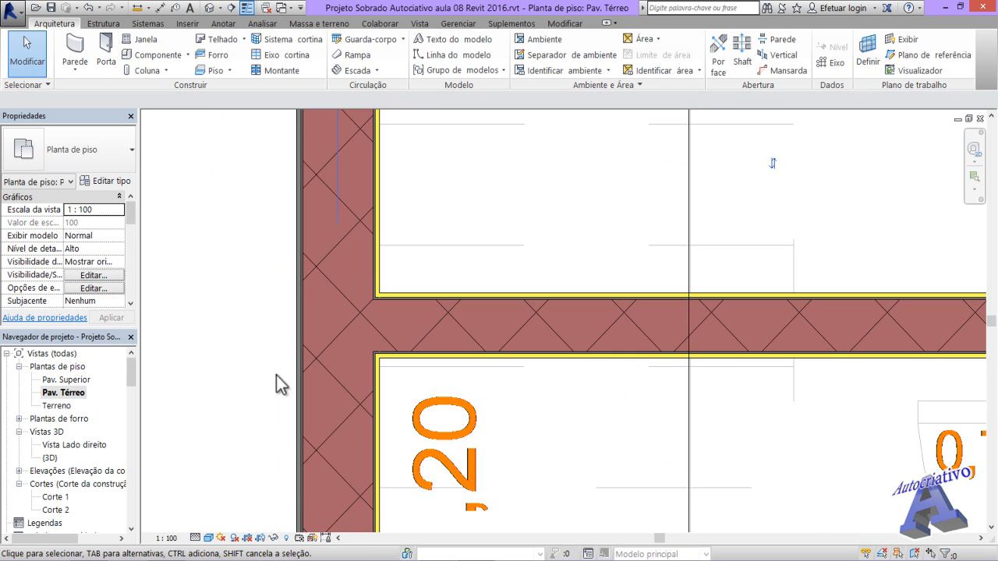
Check the updated finishes at the lavabo wall junction and review the remaining interior walls of the ground-floor plan.
scroll(358, 348, "up", 3)
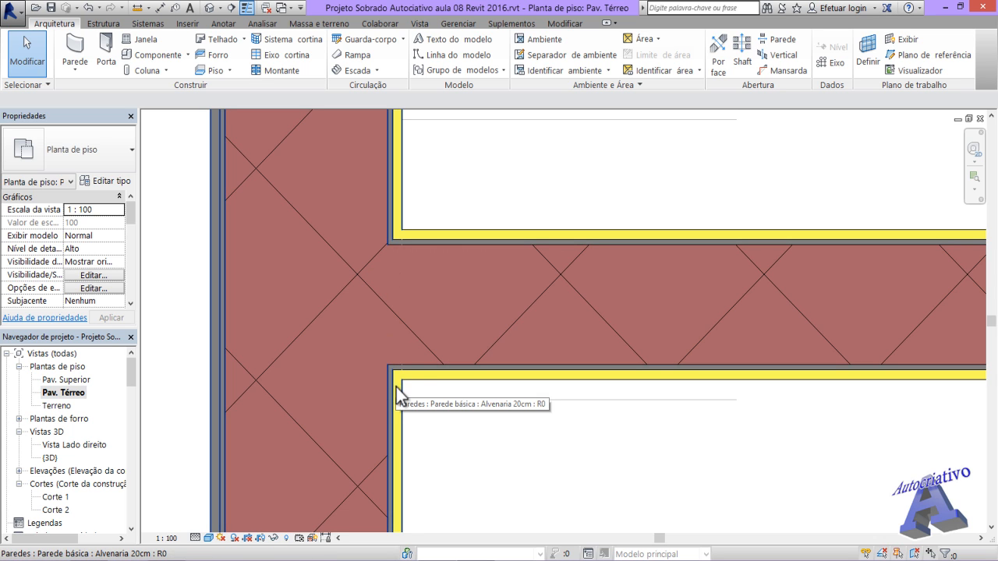
scroll(403, 386, "down", 5)
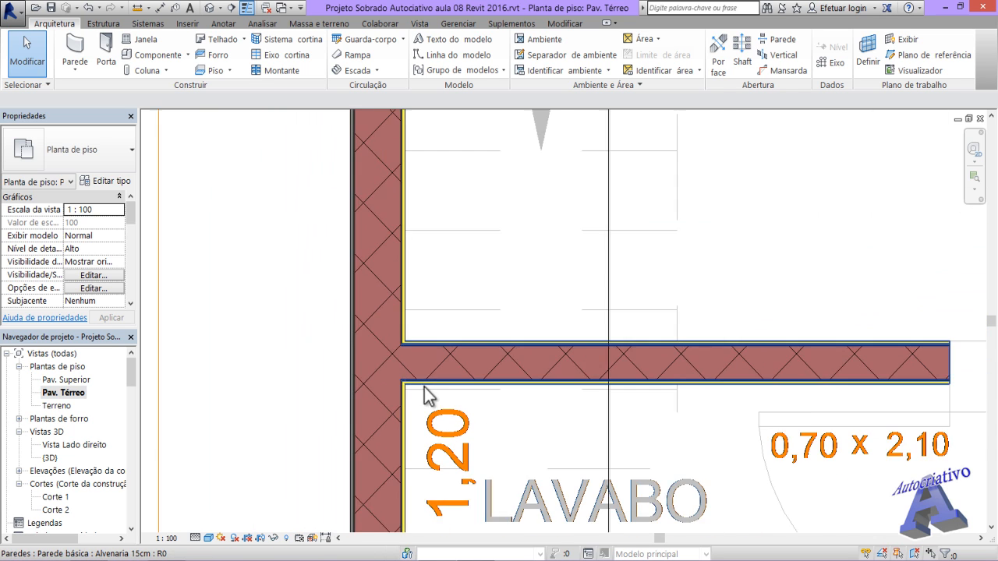
scroll(442, 406, "down", 4)
middle_click_drag(559, 436, 549, 349)
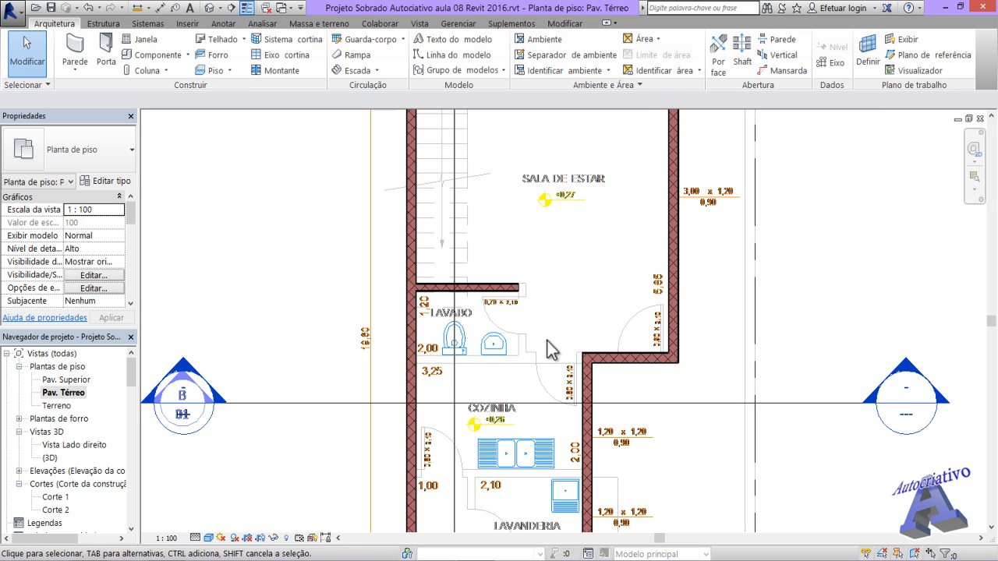
scroll(549, 347, "down", 1)
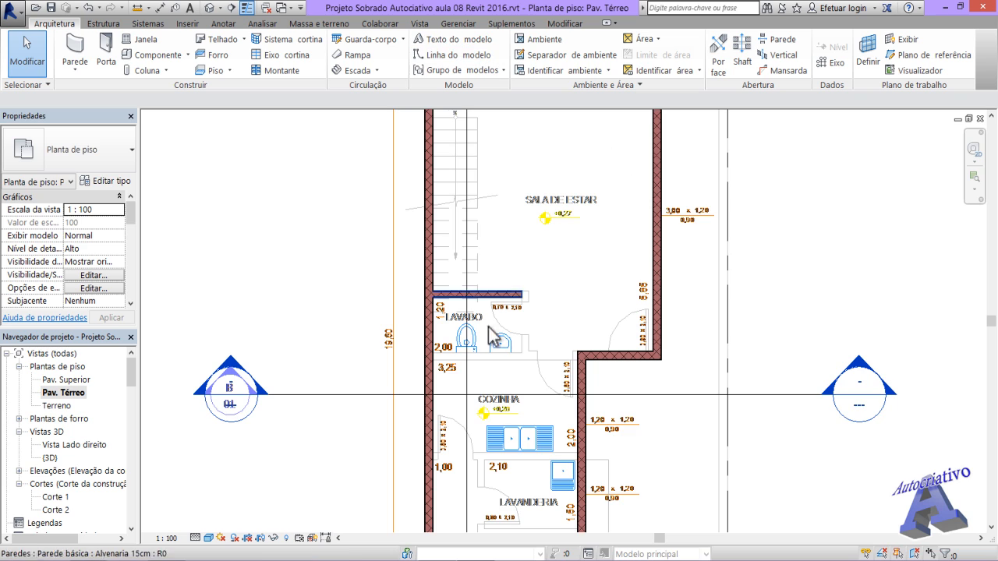
scroll(521, 355, "down", 2)
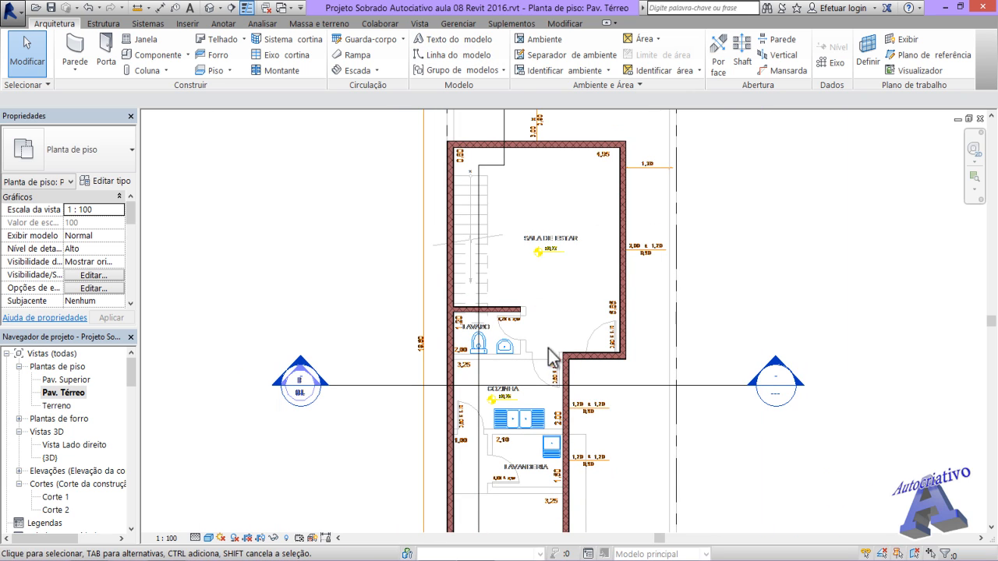